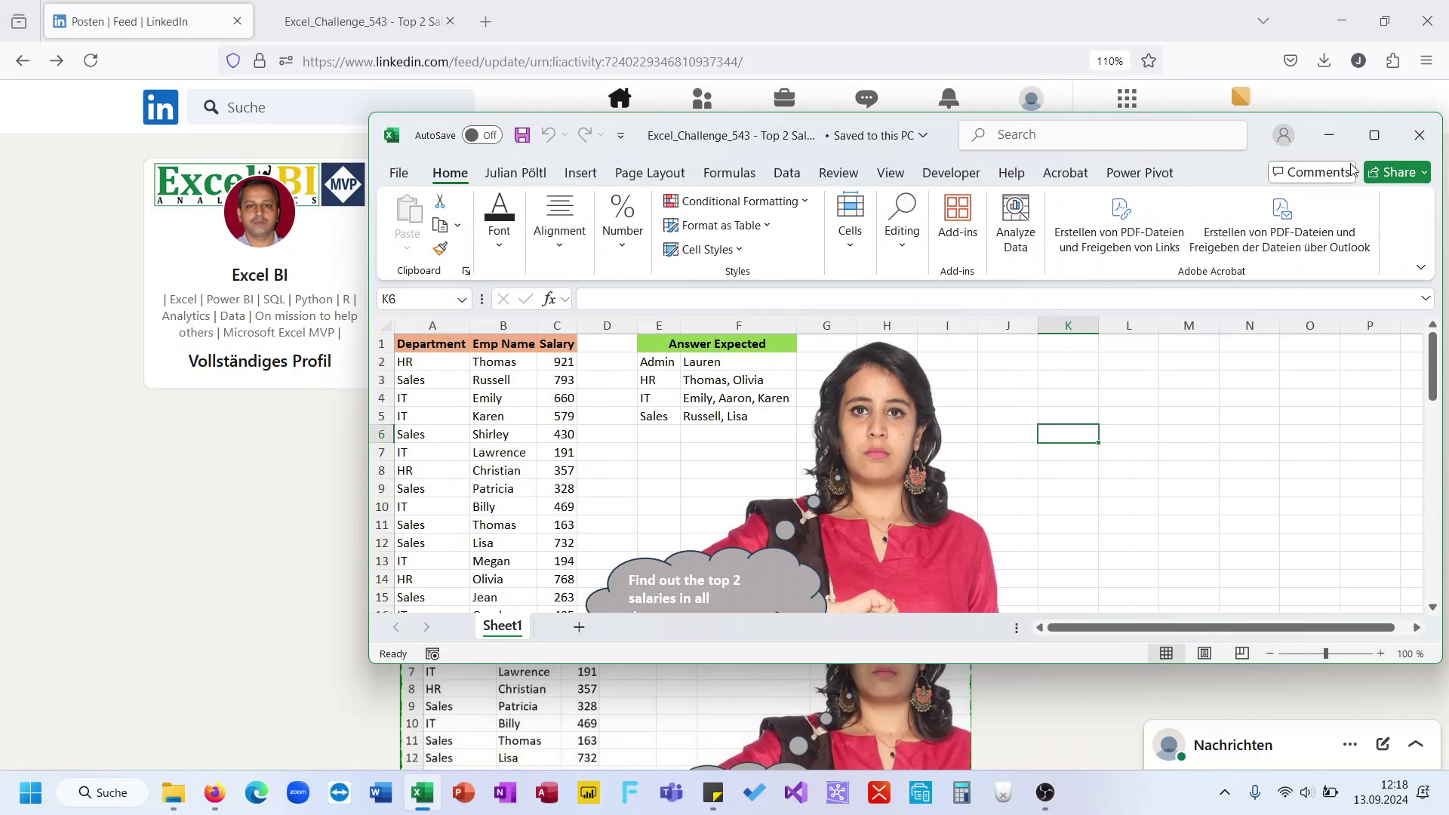
# Delete the woman's picture and the logo from the sheet, and move the thought bubble to around columns M to P.
pyautogui.click(1374, 135)
pyautogui.click(597, 467)
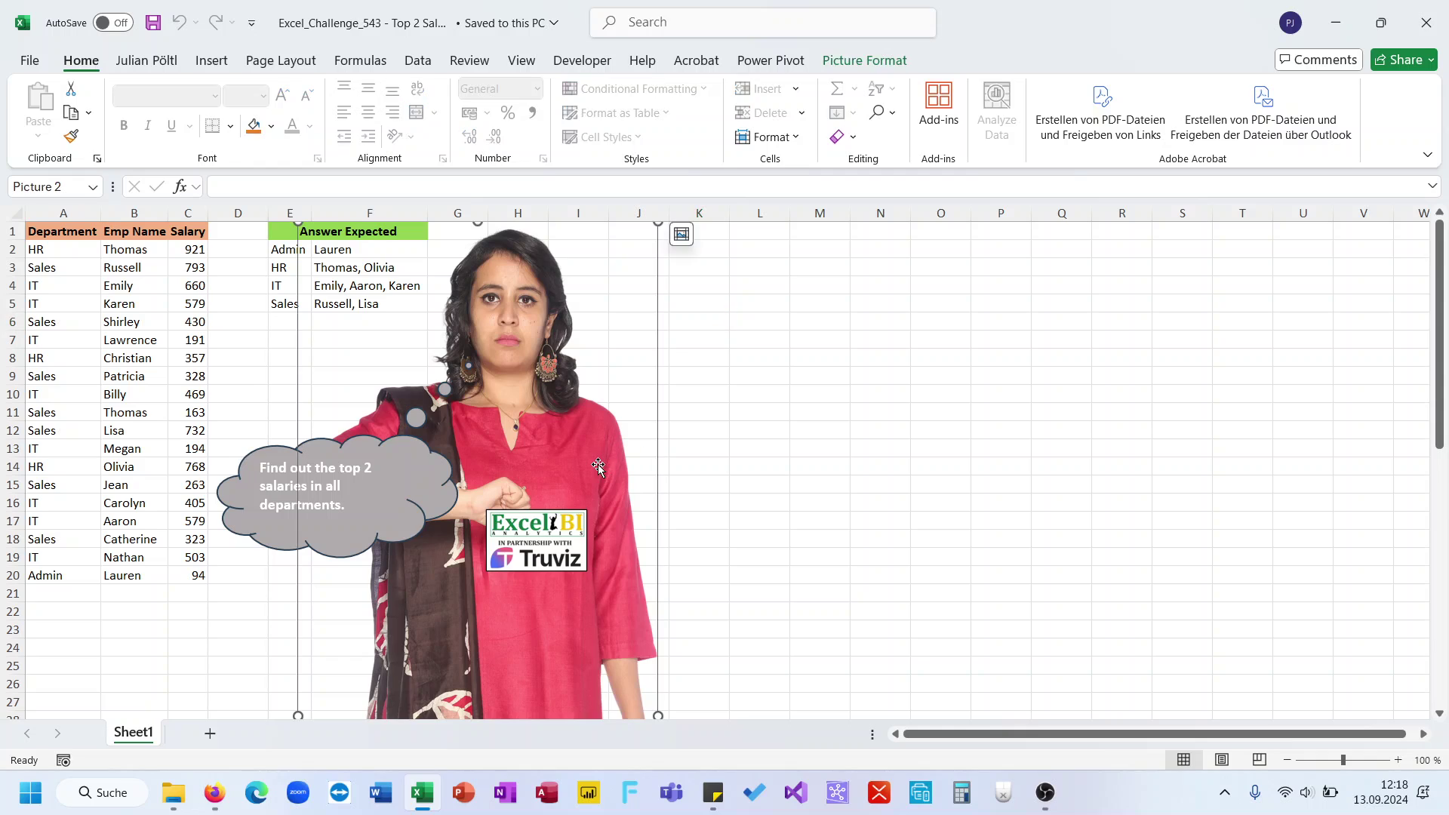
pyautogui.press('Delete')
pyautogui.click(540, 532)
pyautogui.press('Delete')
pyautogui.click(439, 460)
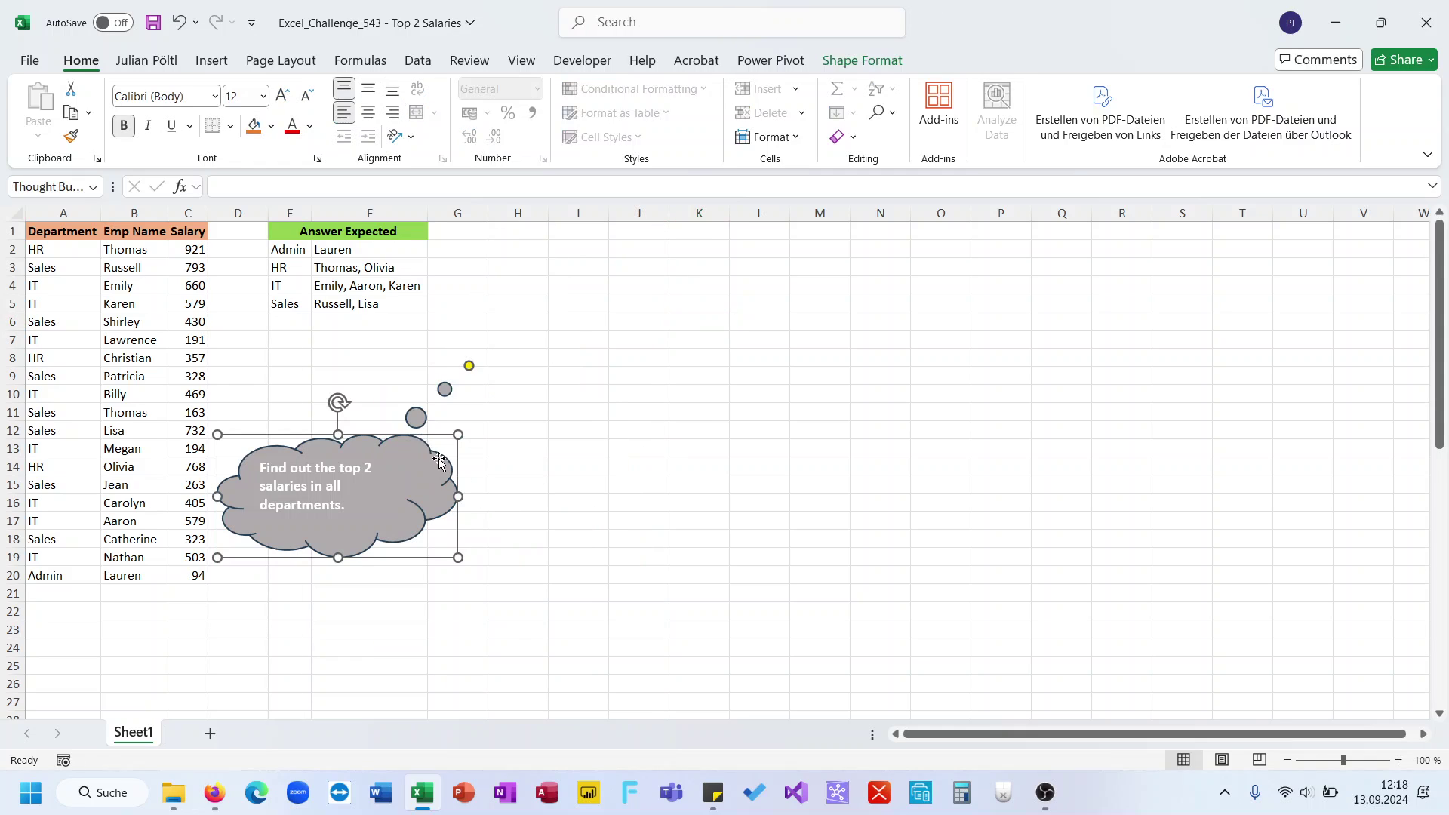
pyautogui.moveTo(393, 448); pyautogui.dragTo(975, 399)
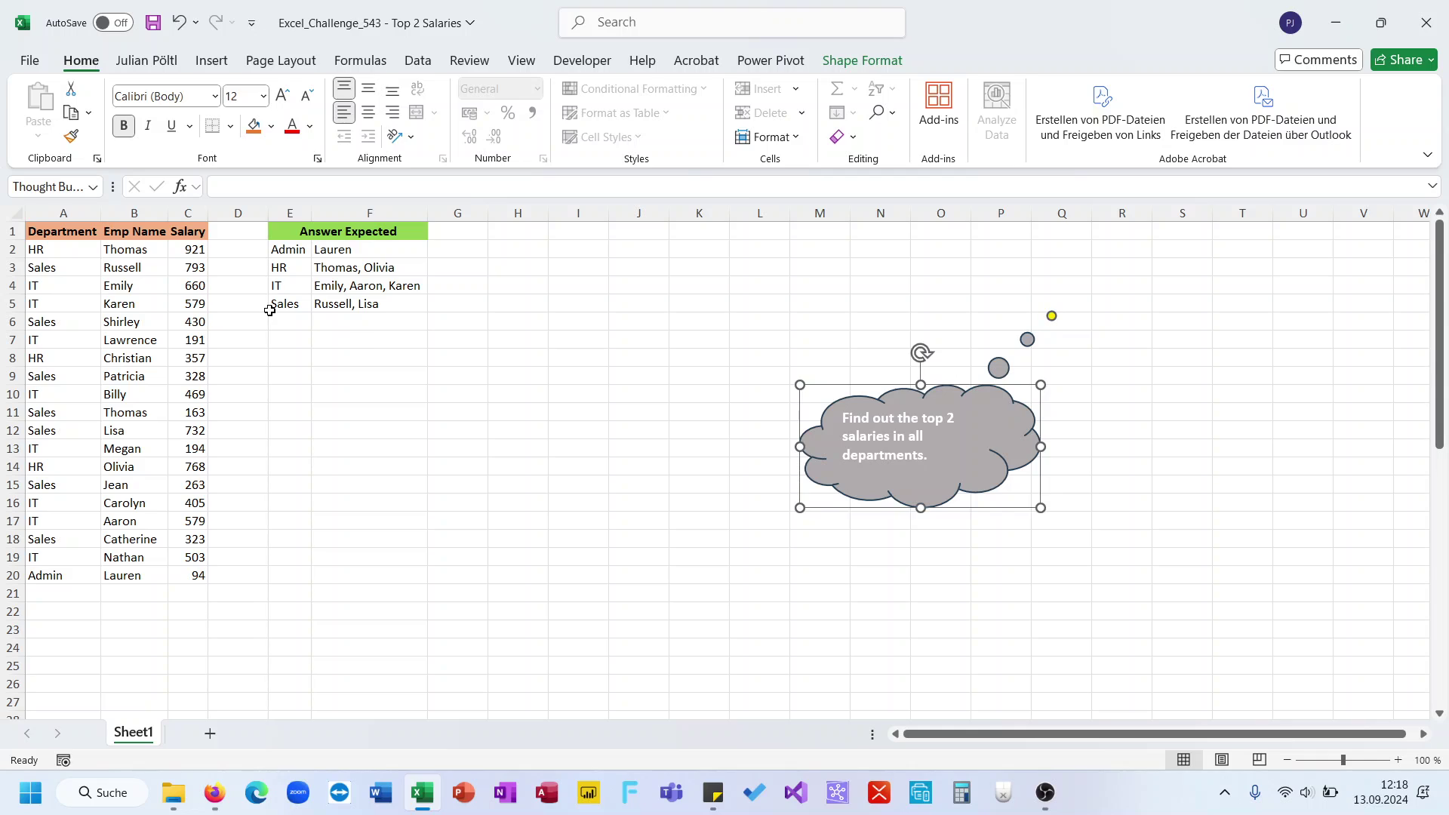
# Start a LET formula in E8 that defines D as A2:A20, N as B2:B20 and S as C2:C20.
pyautogui.click(296, 363)
pyautogui.write('=Let')
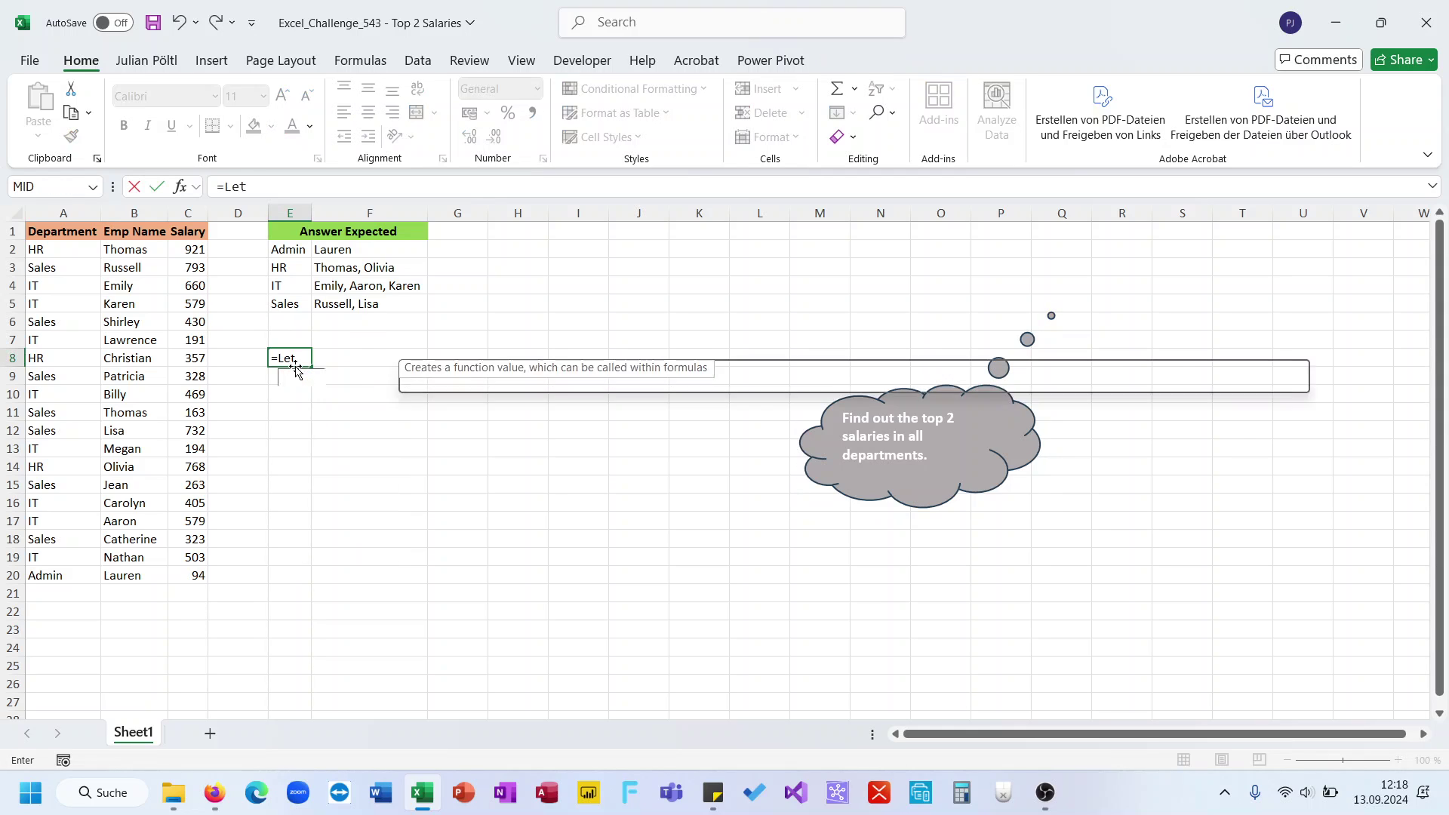
pyautogui.write('(D;')
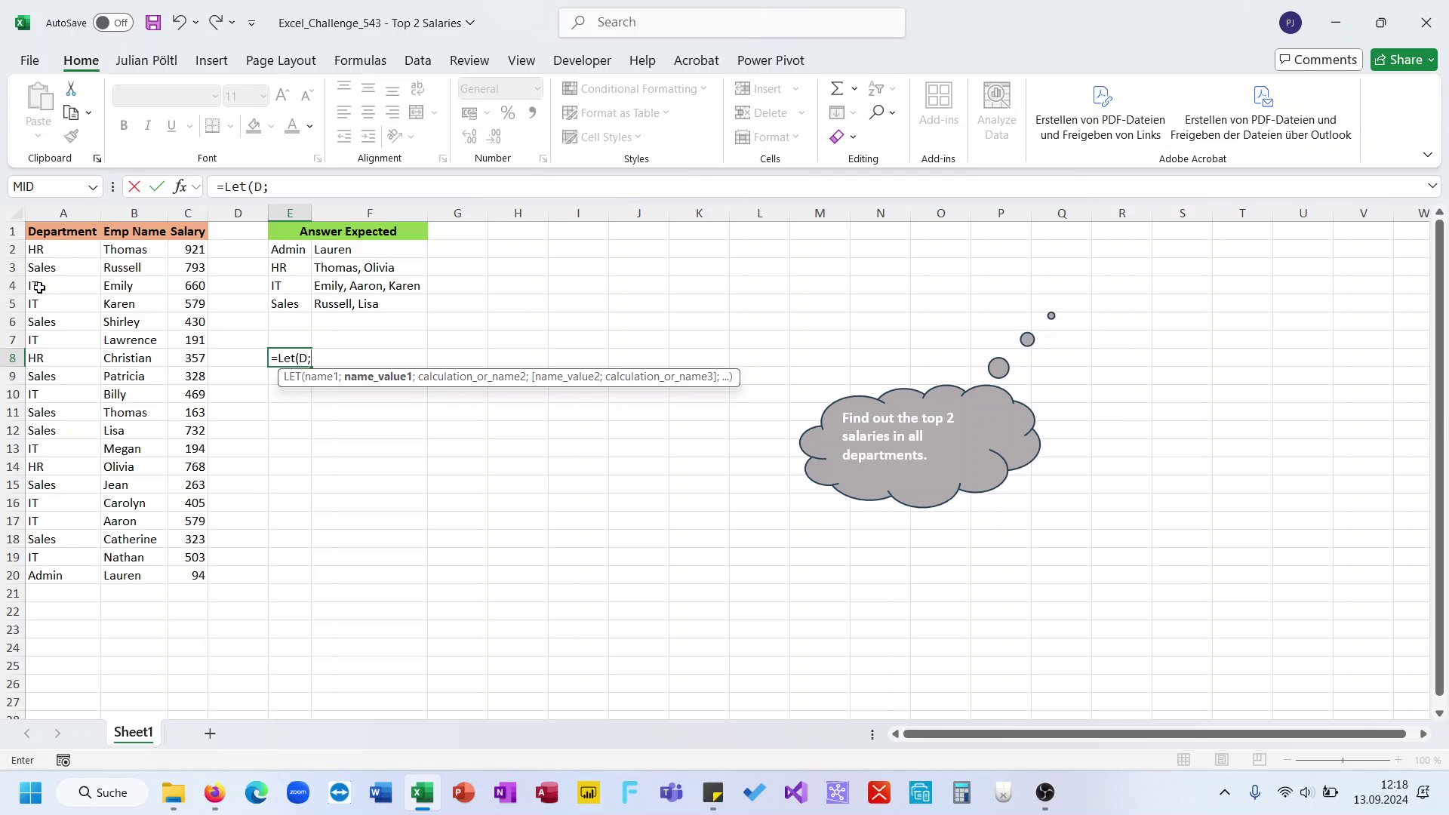
pyautogui.click(46, 249)
pyautogui.hotkey('ctrl', 'shift', 'Down')
pyautogui.write(';N;')
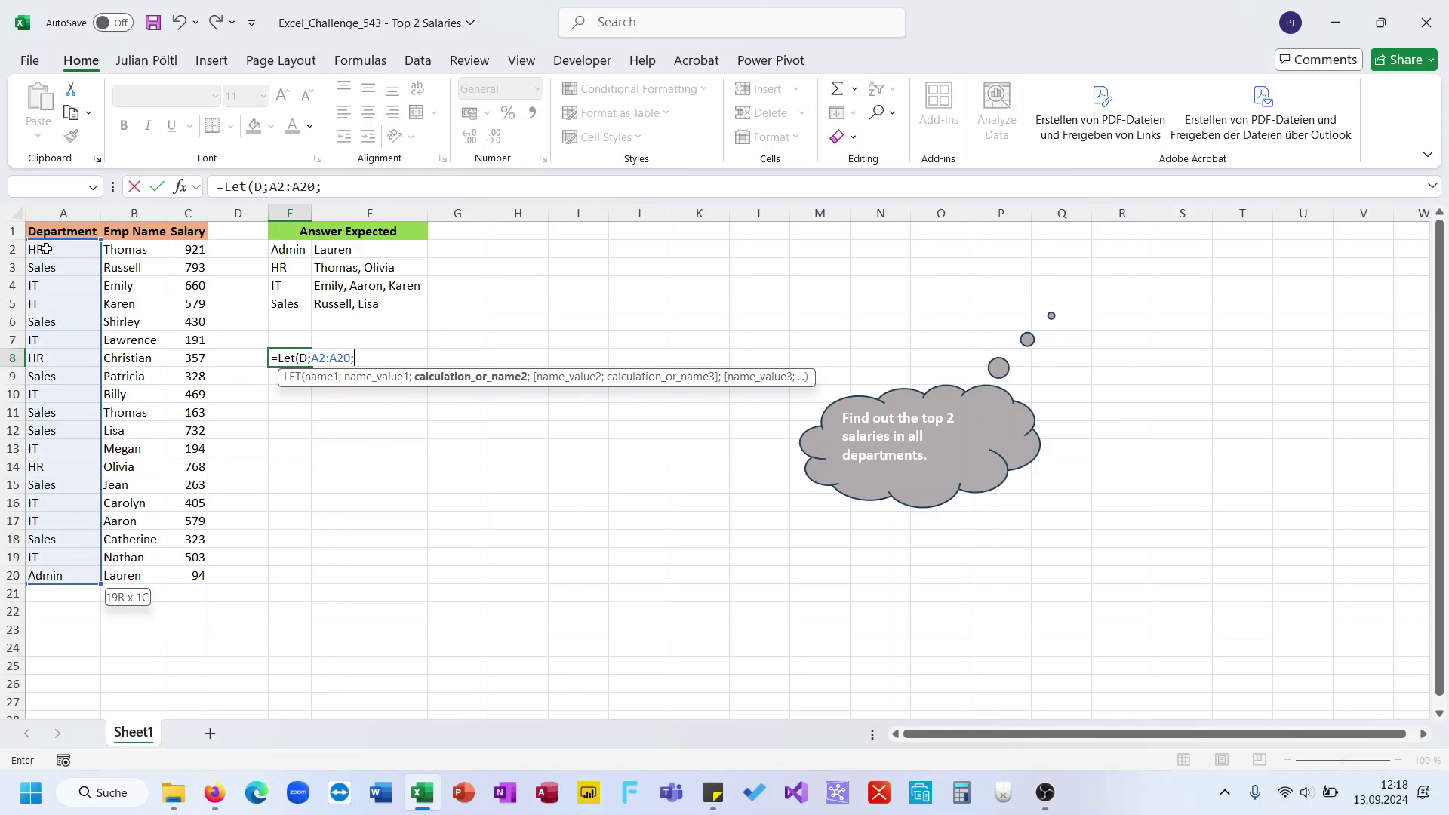
pyautogui.click(129, 247)
pyautogui.hotkey('ctrl', 'shift', 'Down')
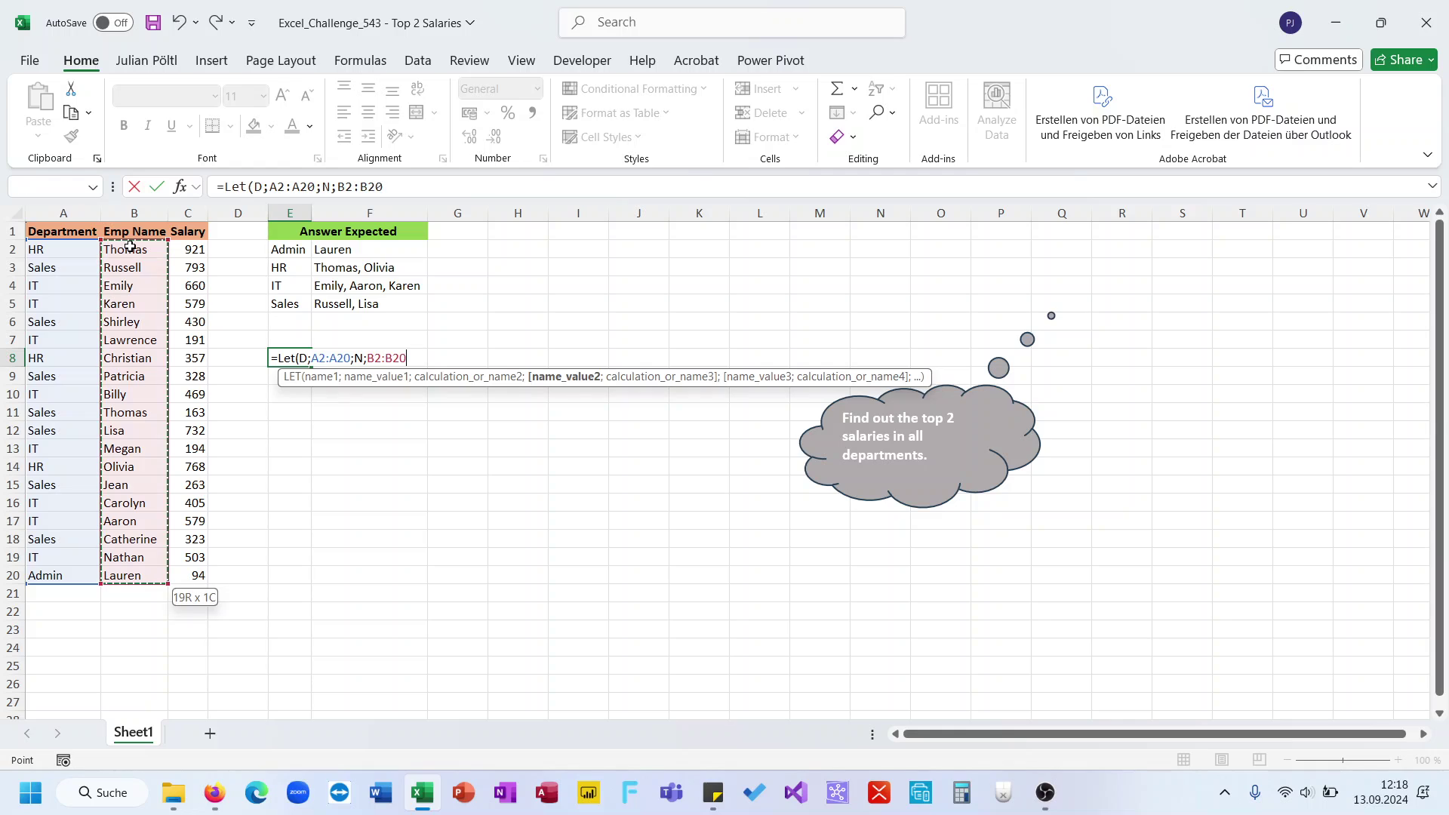
pyautogui.write(';S;')
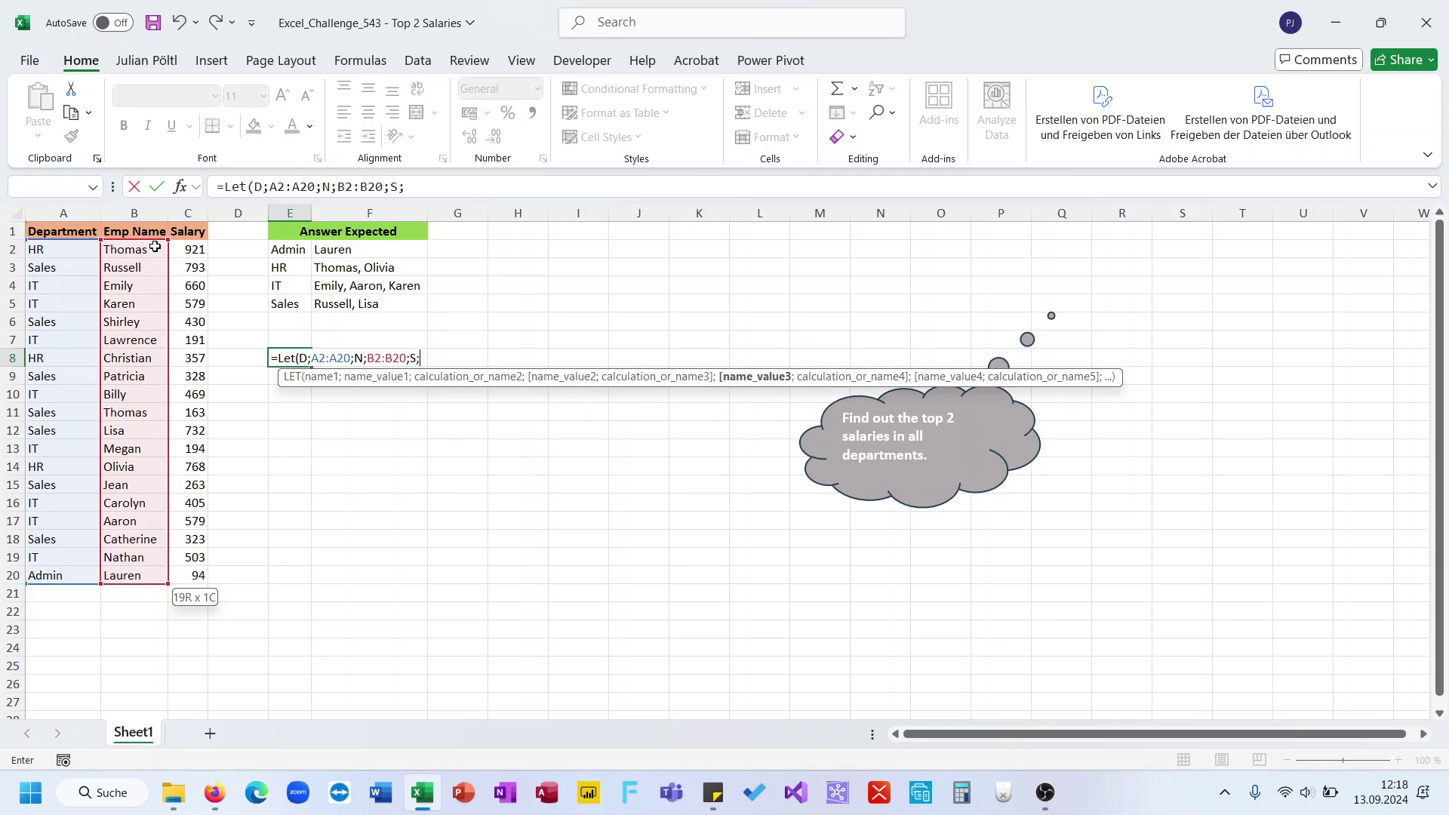
pyautogui.click(188, 248)
pyautogui.hotkey('ctrl', 'shift', 'Down')
# Define U as UNIQUE(D) in the LET formula and return U as its result.
pyautogui.write(';U;un')
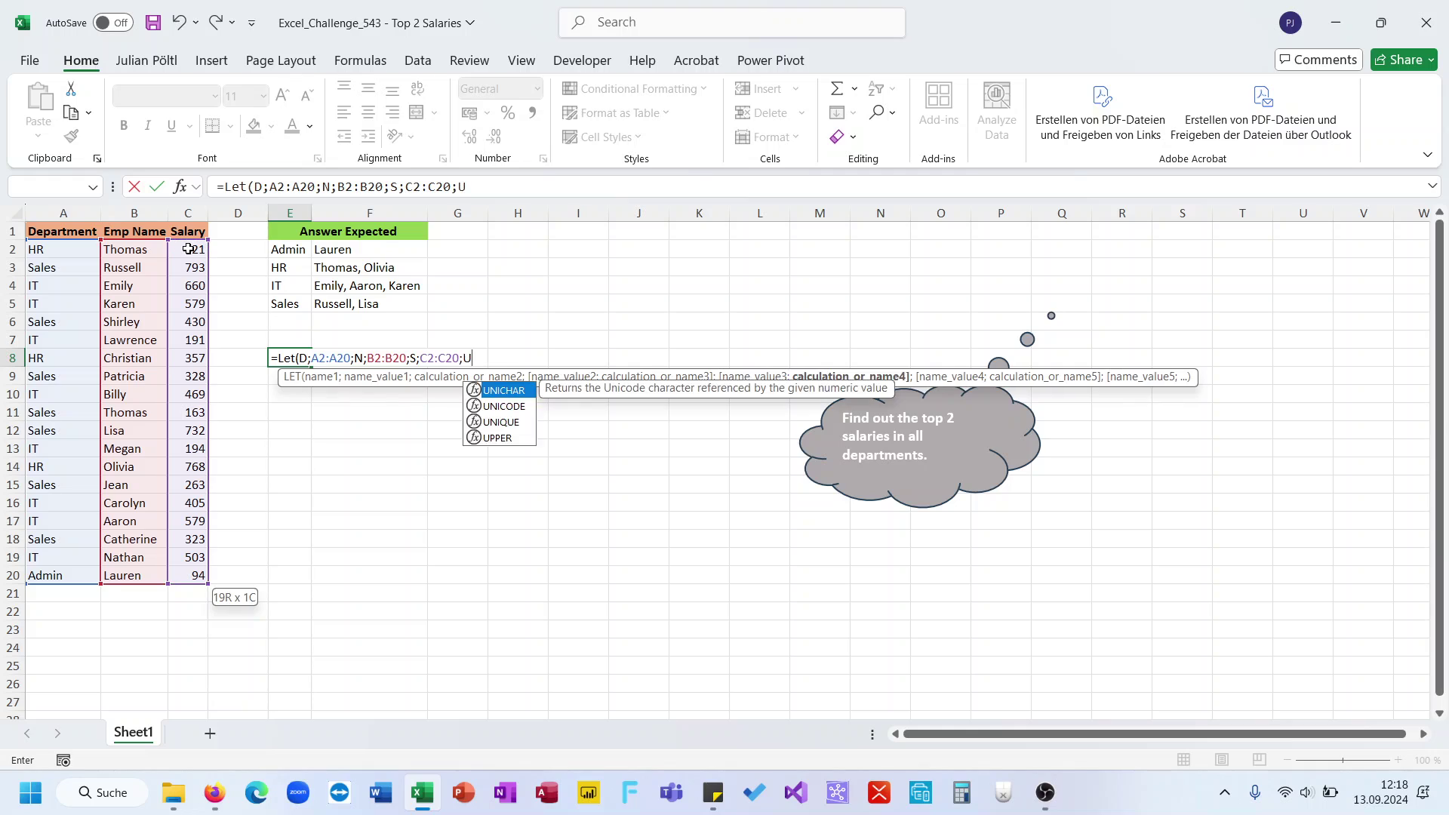
pyautogui.press('Down')
pyautogui.press('Down')
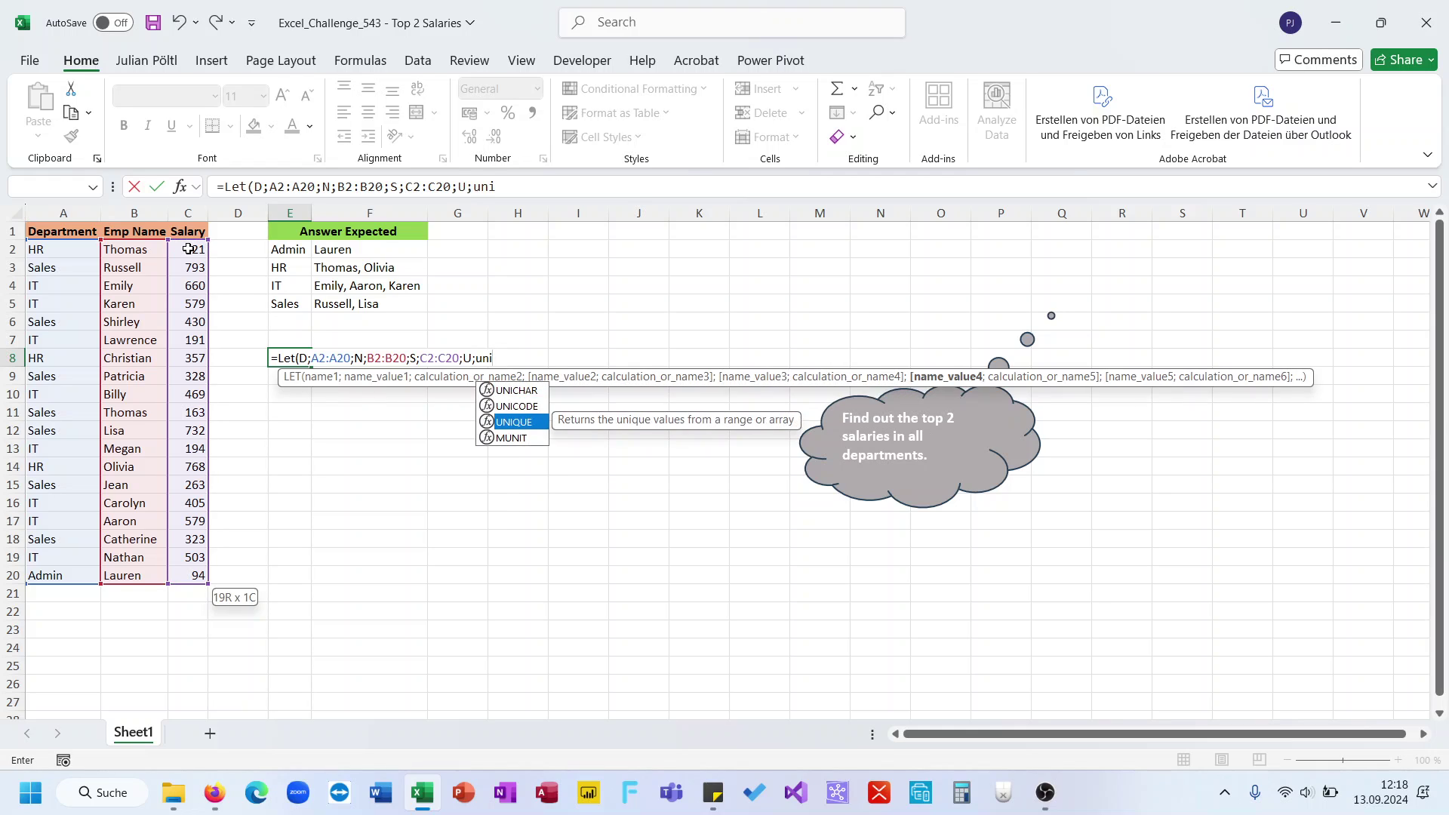
pyautogui.press('Tab')
pyautogui.write('D)')
pyautogui.write(';U)')
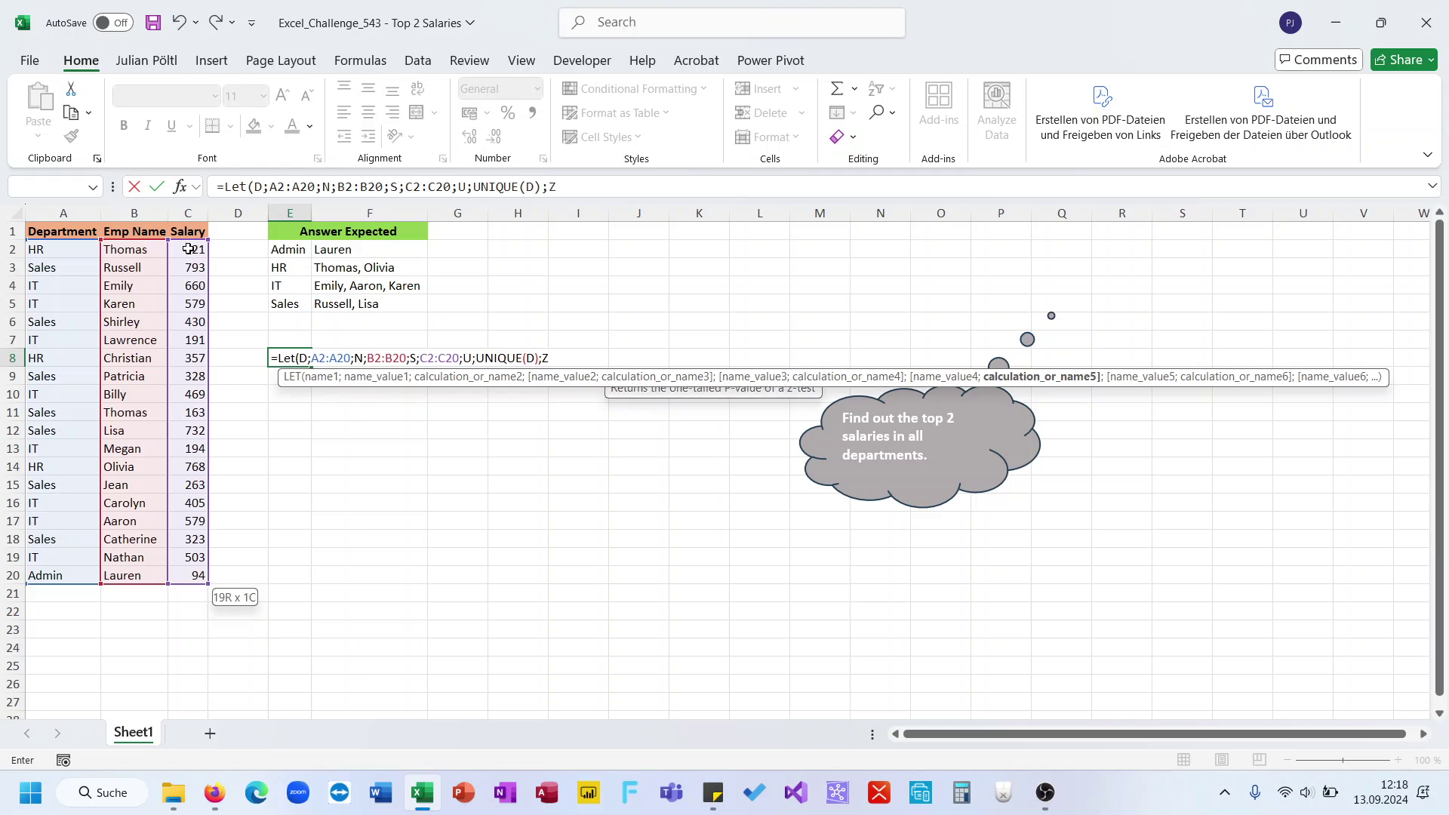
pyautogui.press('Return')
pyautogui.press('Up')
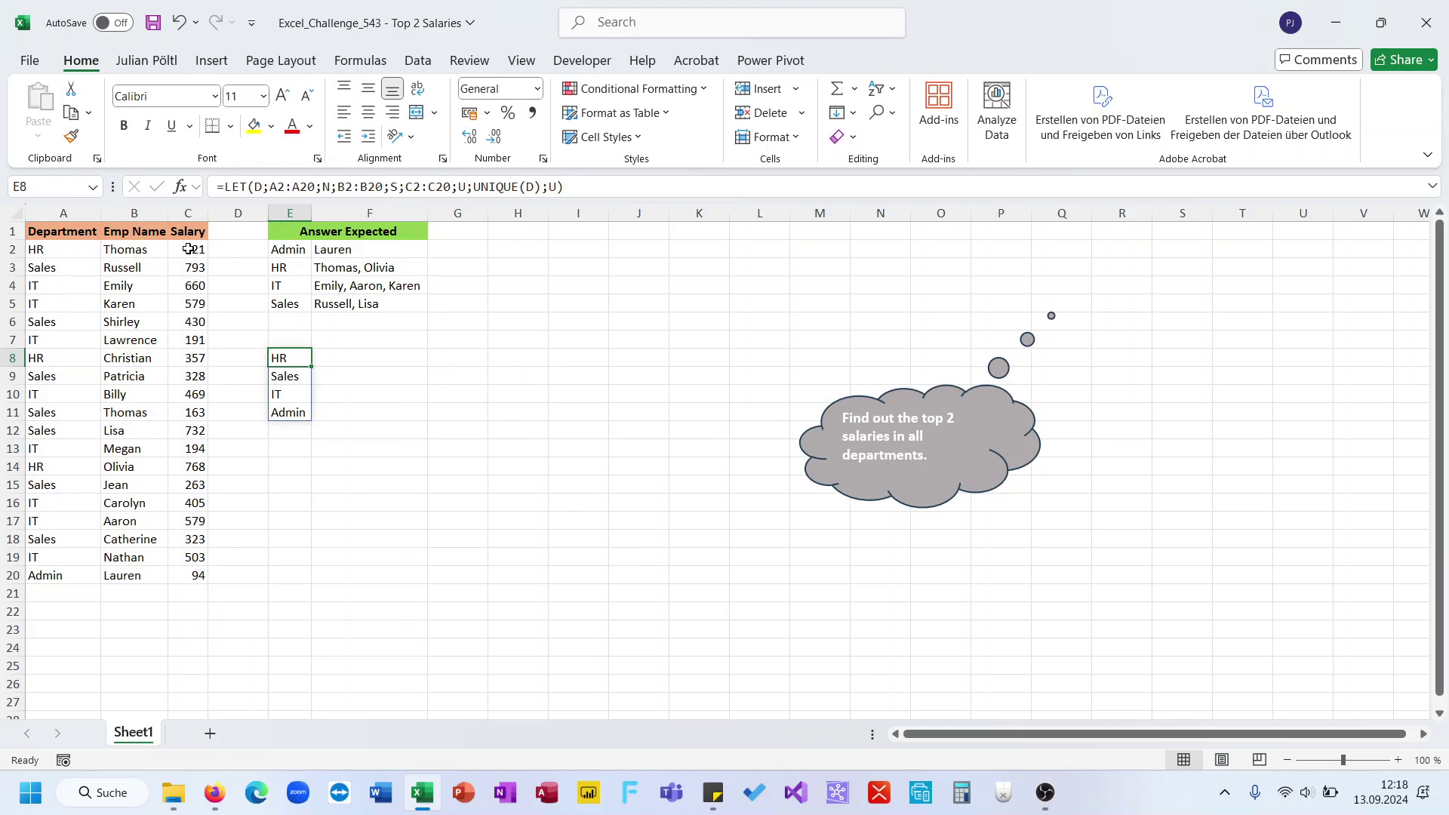
# Wrap UNIQUE(D) in SORT in the E8 formula to order the departments alphabetically.
pyautogui.click(476, 191)
pyautogui.write('so')
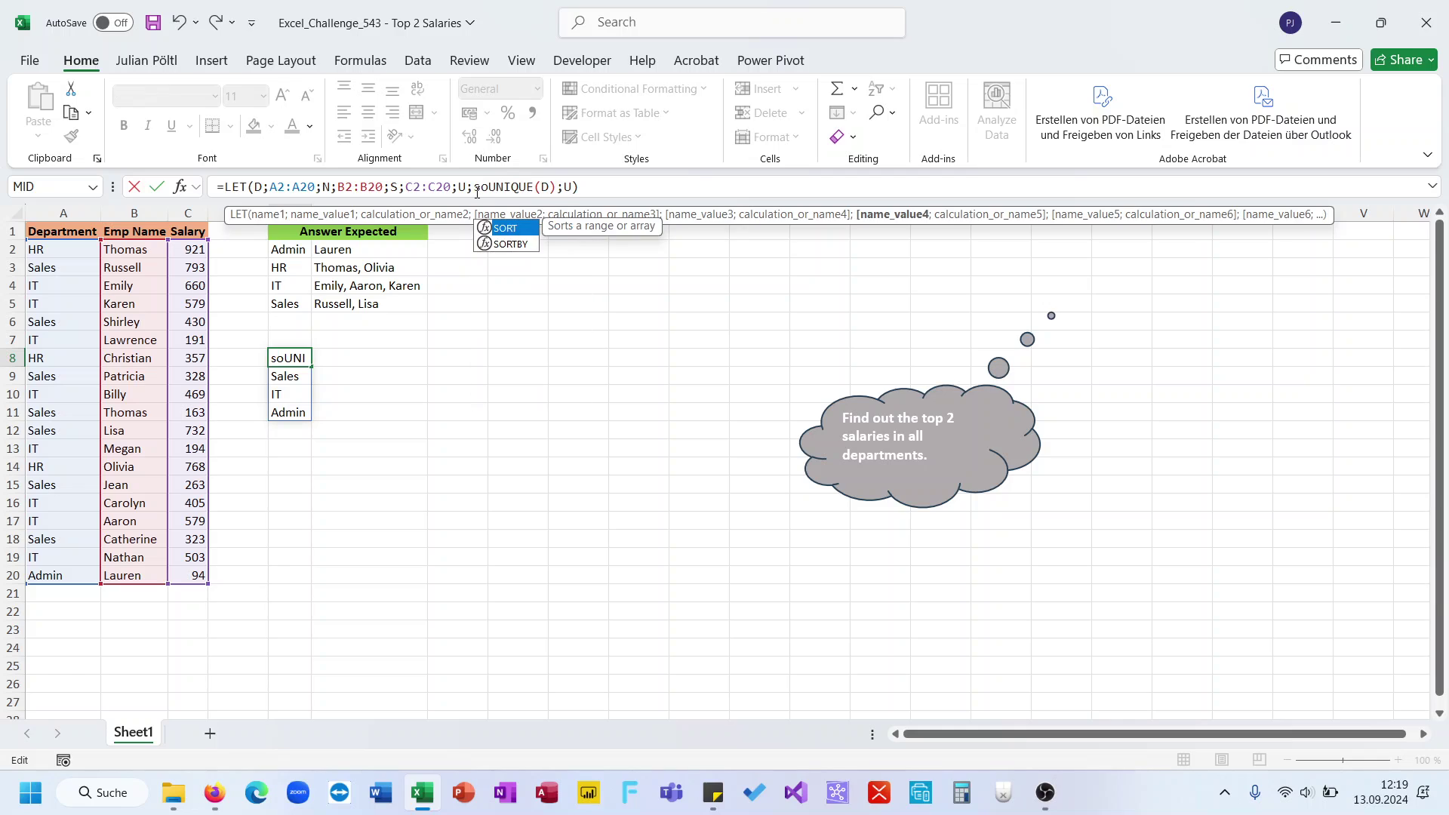
pyautogui.press('Tab')
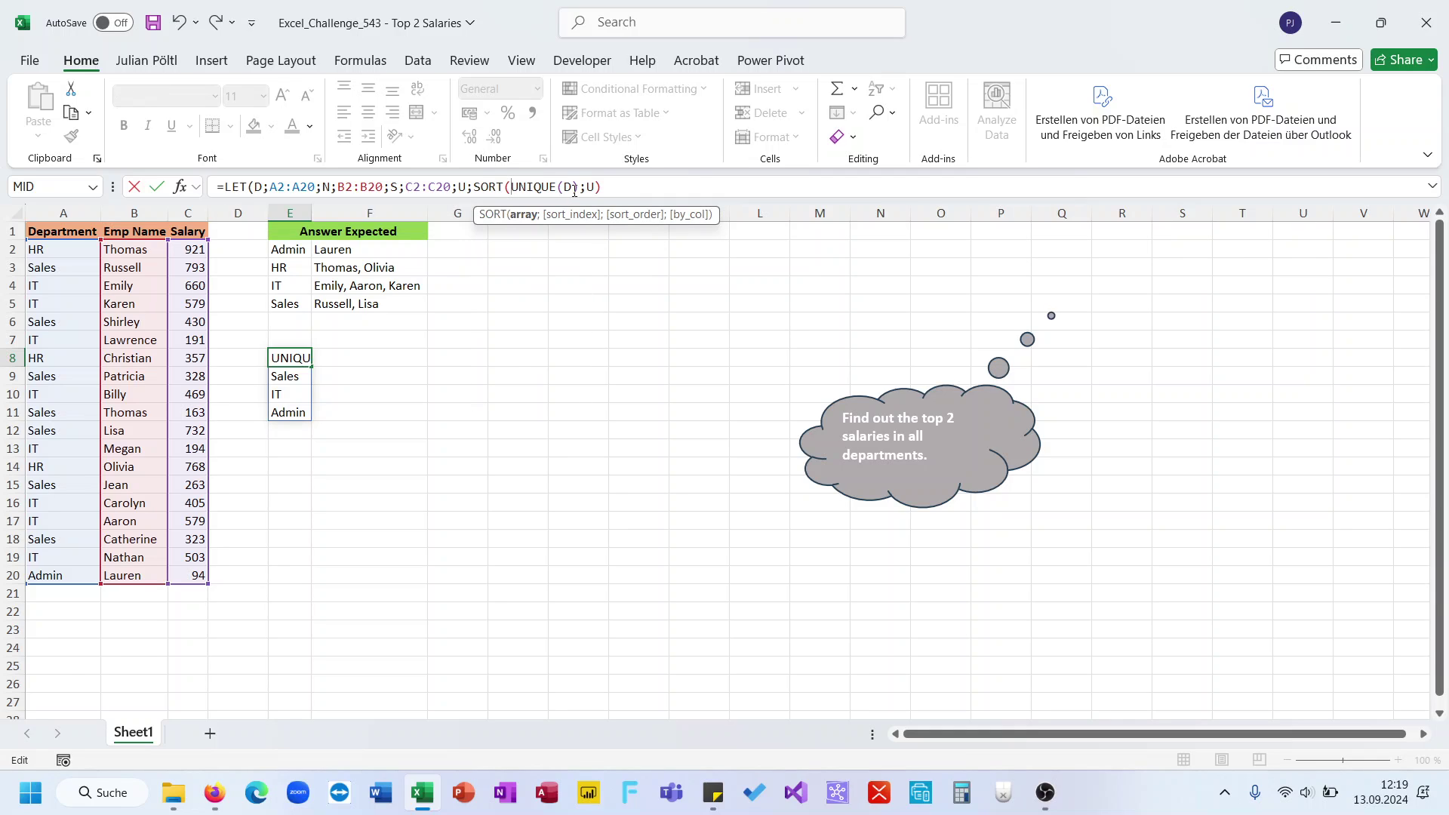
pyautogui.click(575, 189)
pyautogui.write(')')
pyautogui.hotkey('ctrl', 'Return')
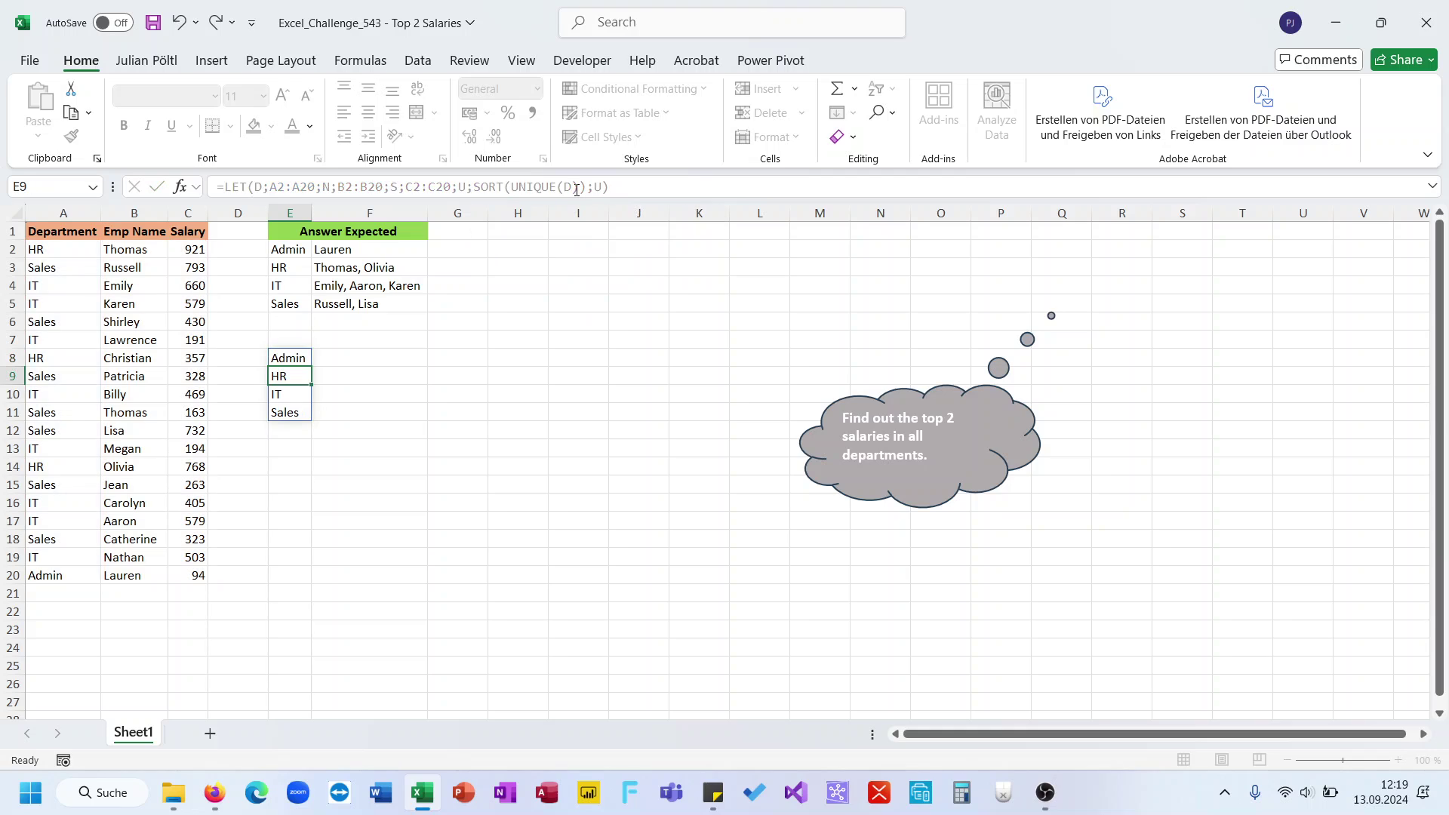
# Replace the formula's final U with the beginning of a MAP over U that uses LAMBDA with parameter A.
pyautogui.click(624, 194)
pyautogui.press('BackSpace')
pyautogui.press('BackSpace')
pyautogui.write('MPa8')
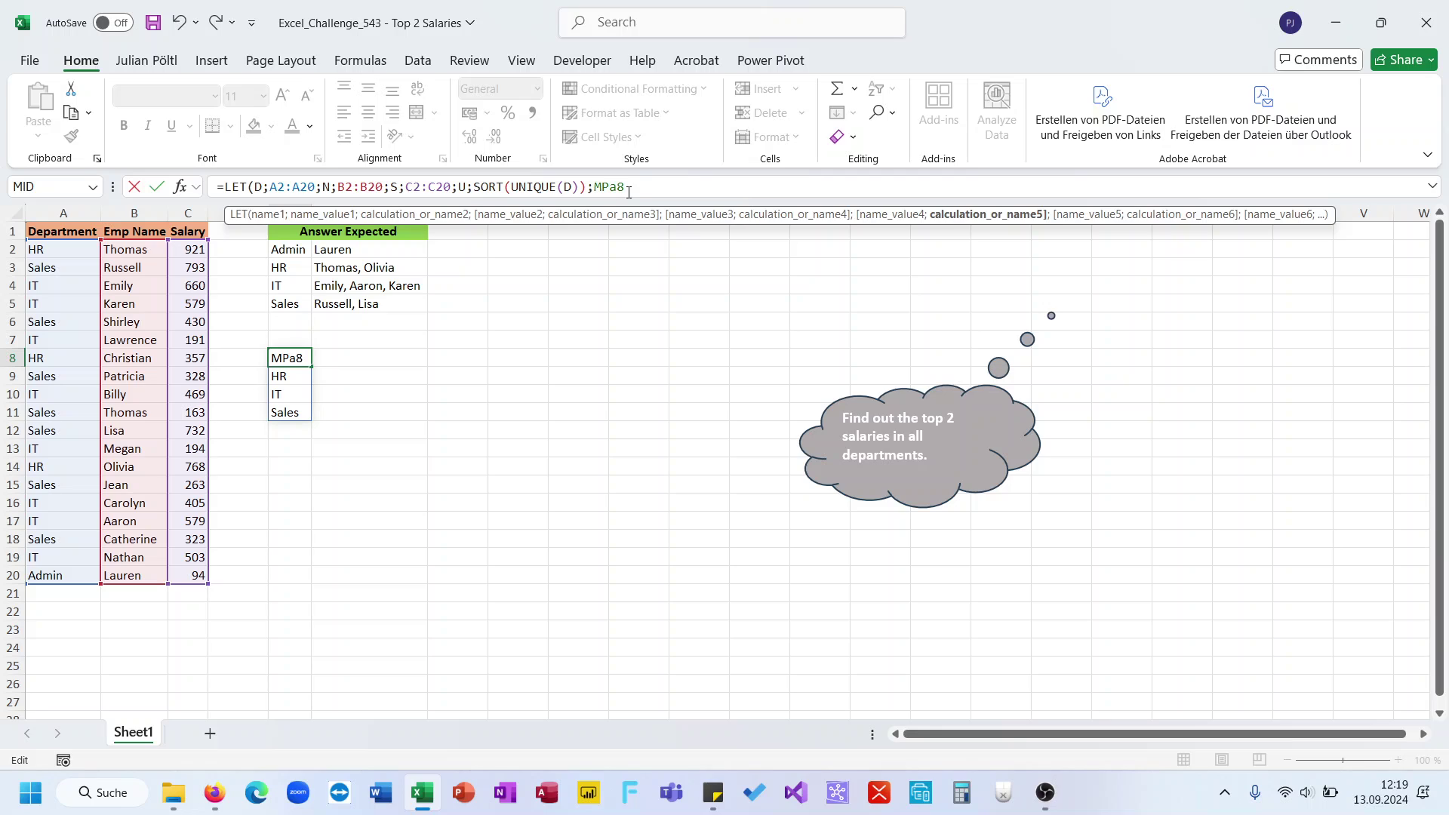
pyautogui.press('BackSpace')
pyautogui.press('BackSpace')
pyautogui.press('BackSpace')
pyautogui.write('ap(')
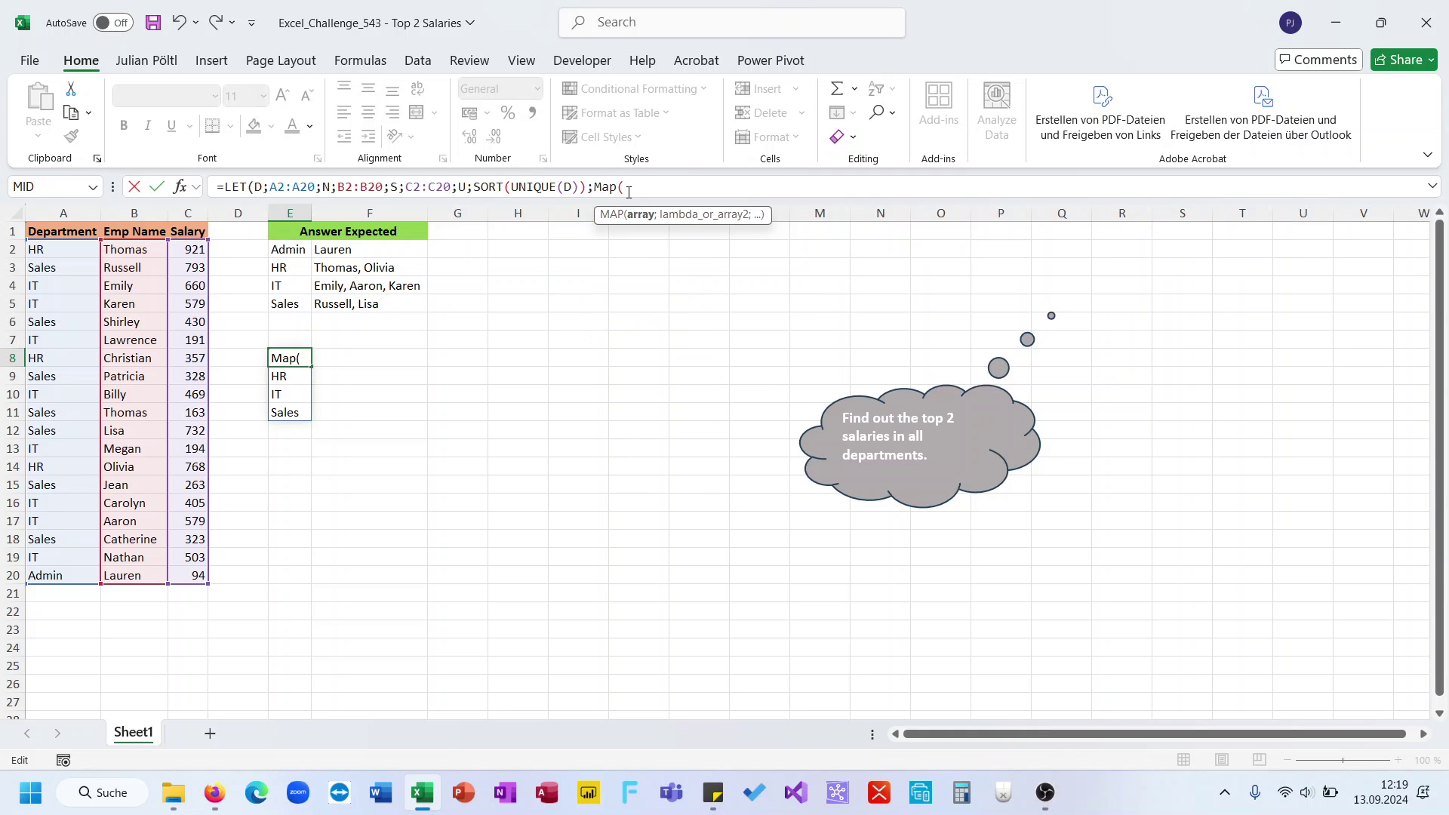
pyautogui.write('U;')
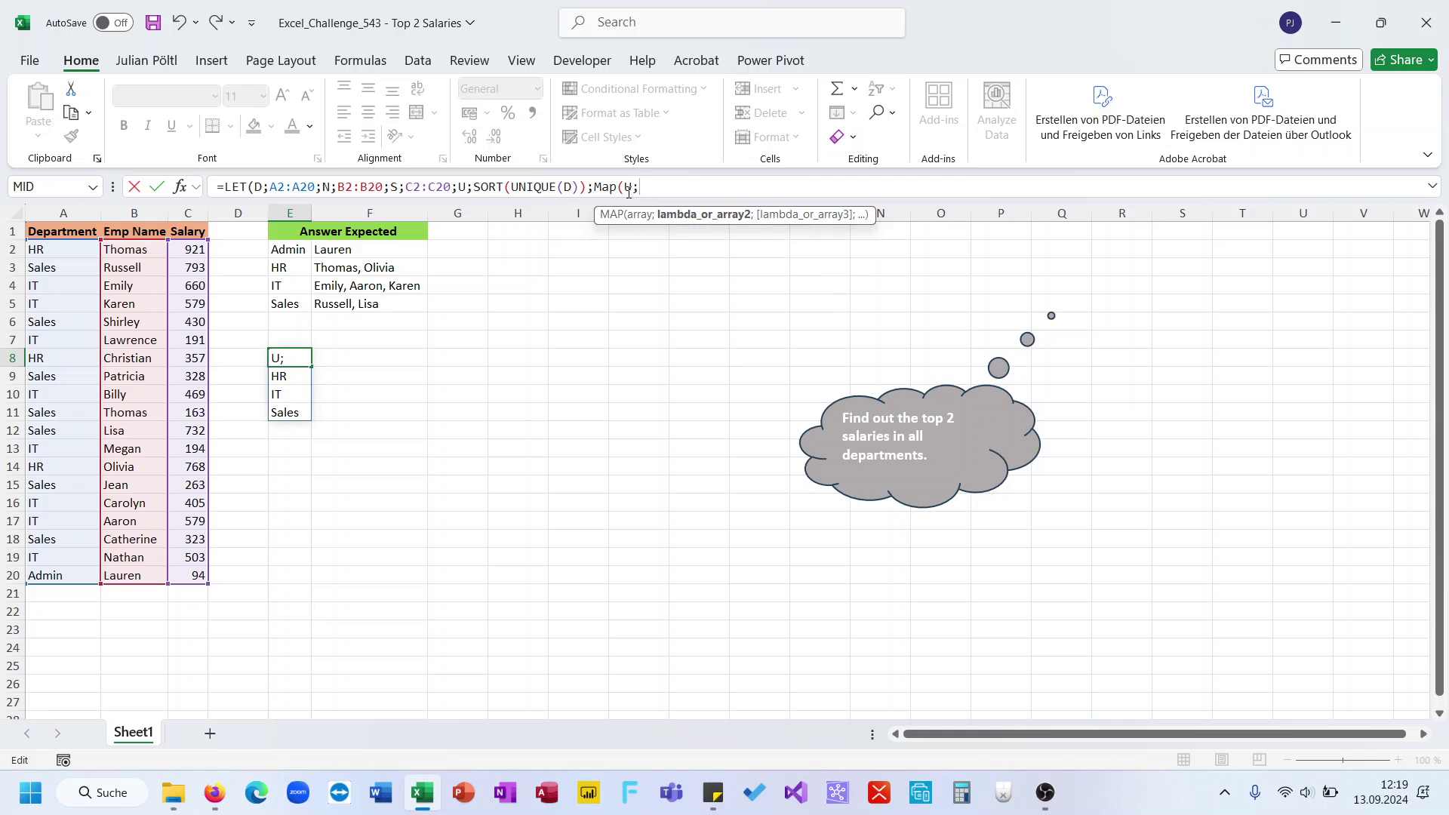
pyautogui.write('LAMBDA(A;')
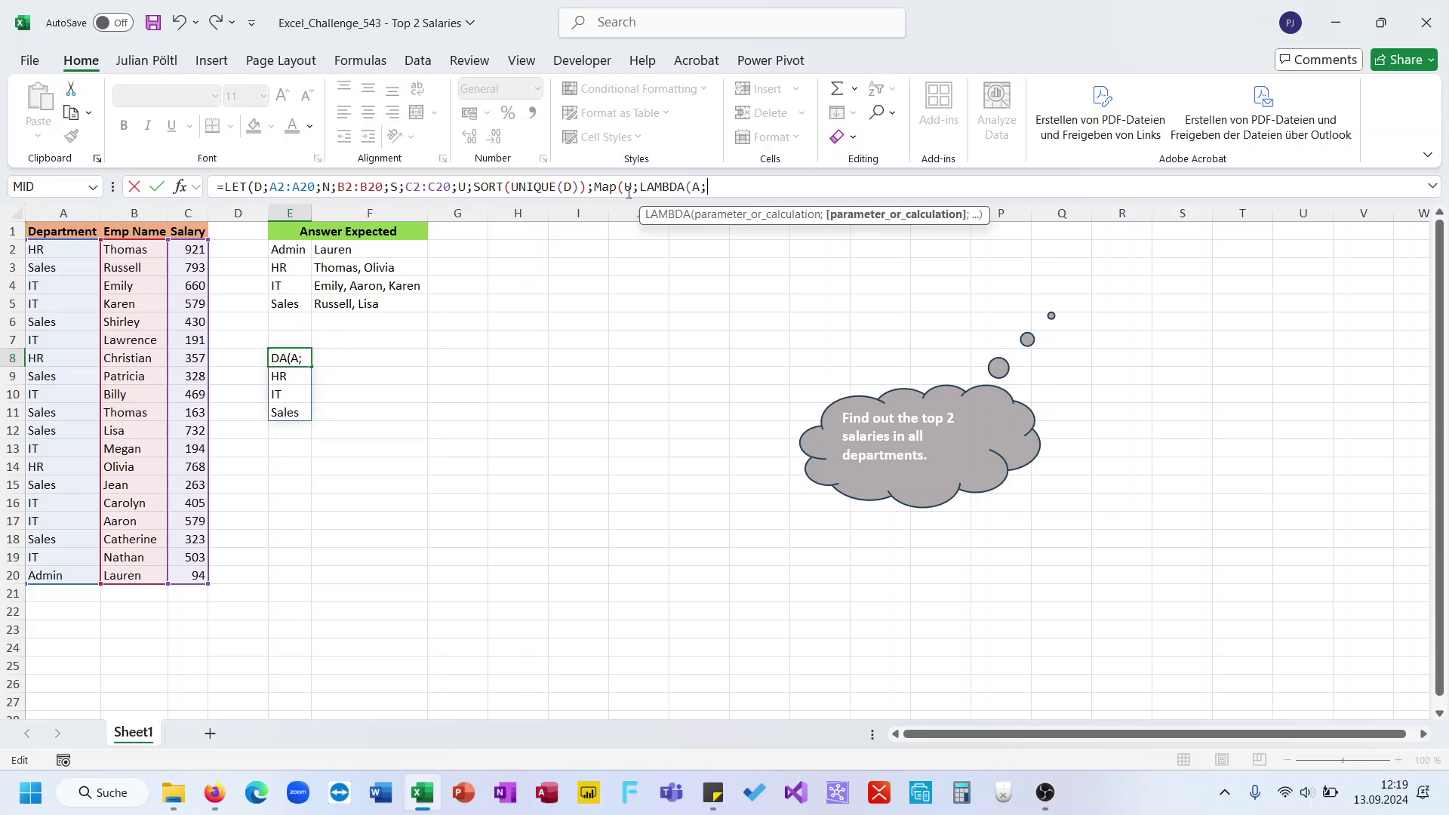
# Enter FILTER(HSTACK(N;S);D=A) as the LAMBDA's calculation to pull each department's names and salaries.
pyautogui.write('Fil')
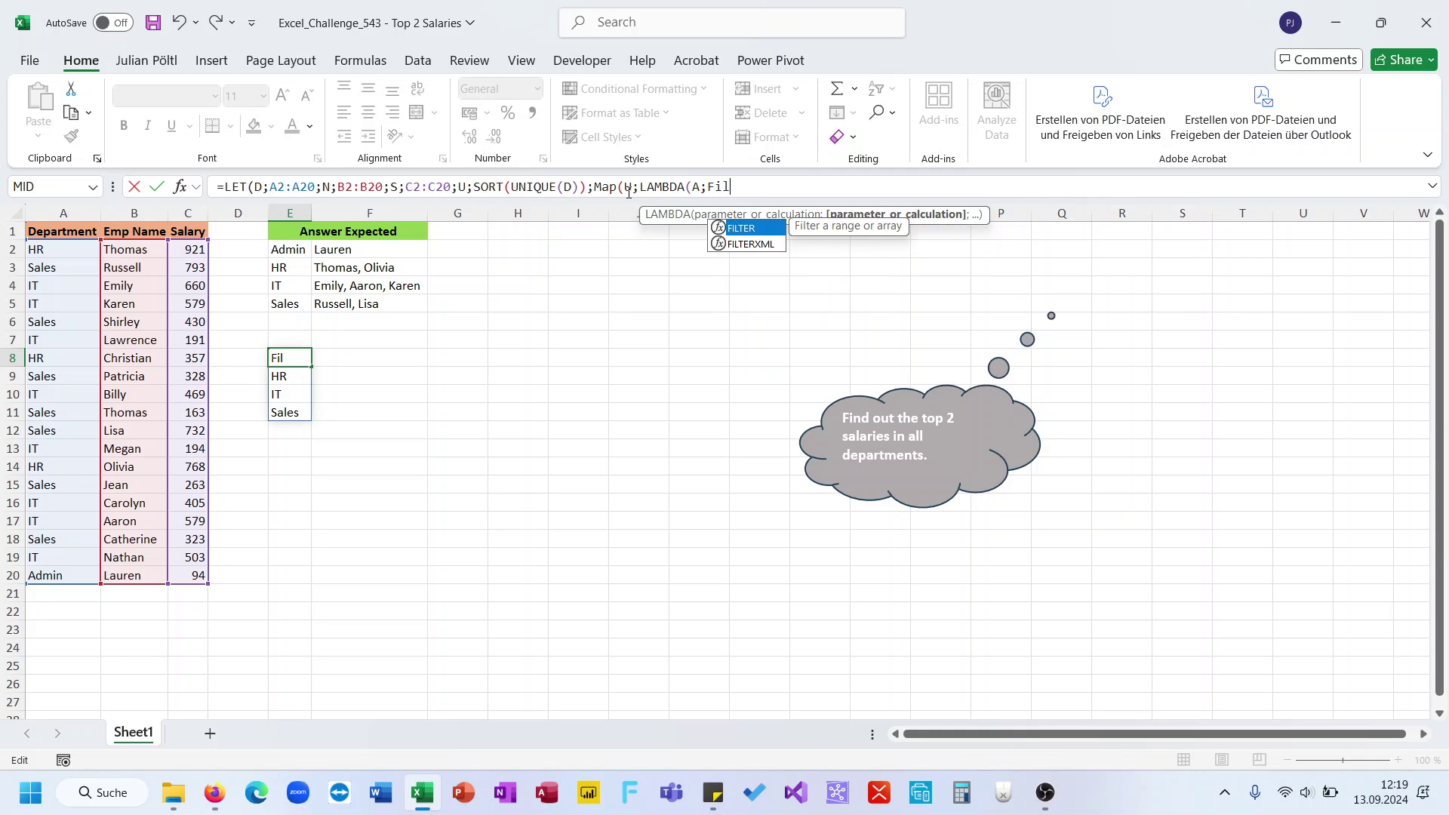
pyautogui.press('Tab')
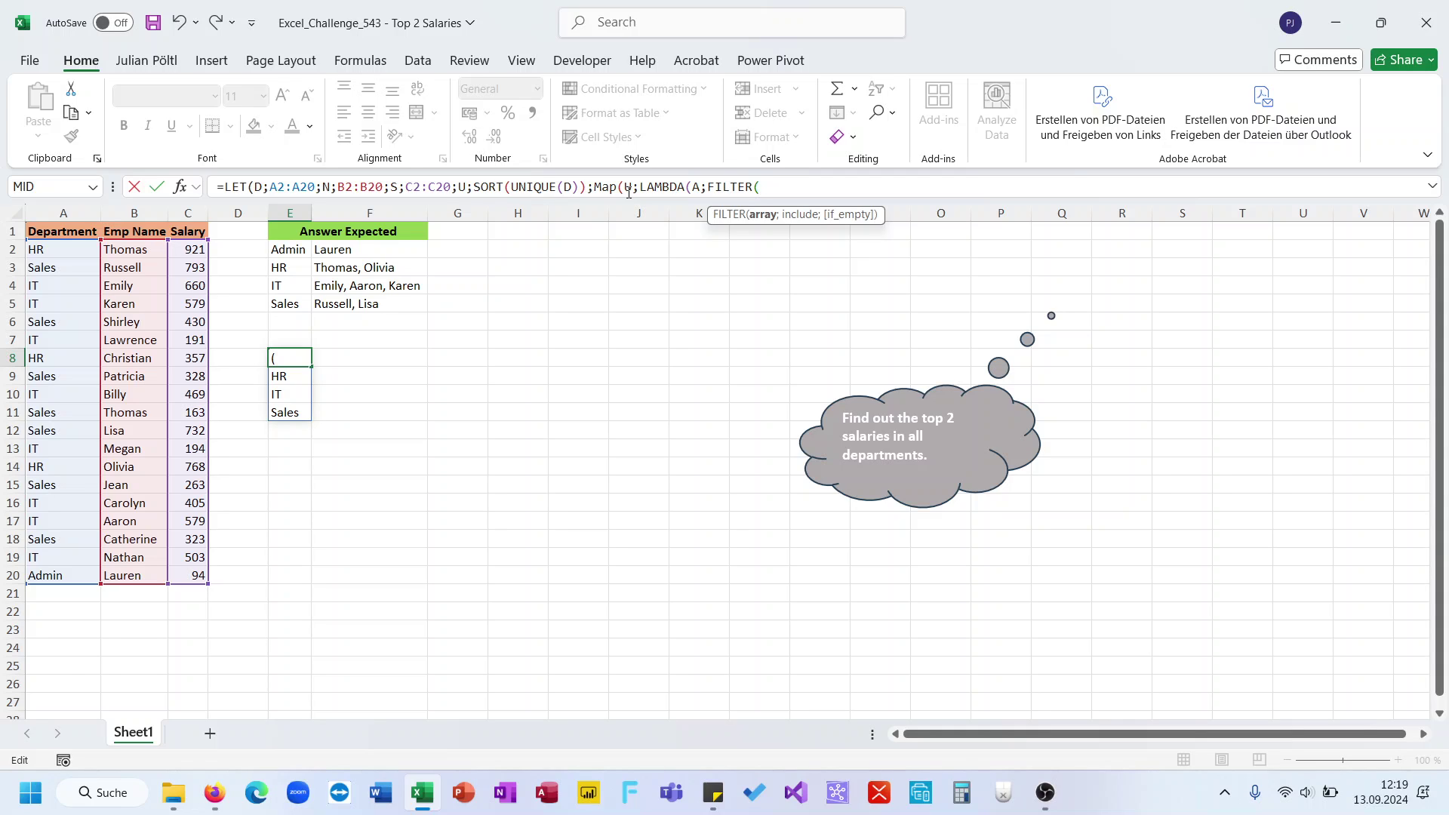
pyautogui.write('HS')
pyautogui.press('Tab')
pyautogui.write('N;S);')
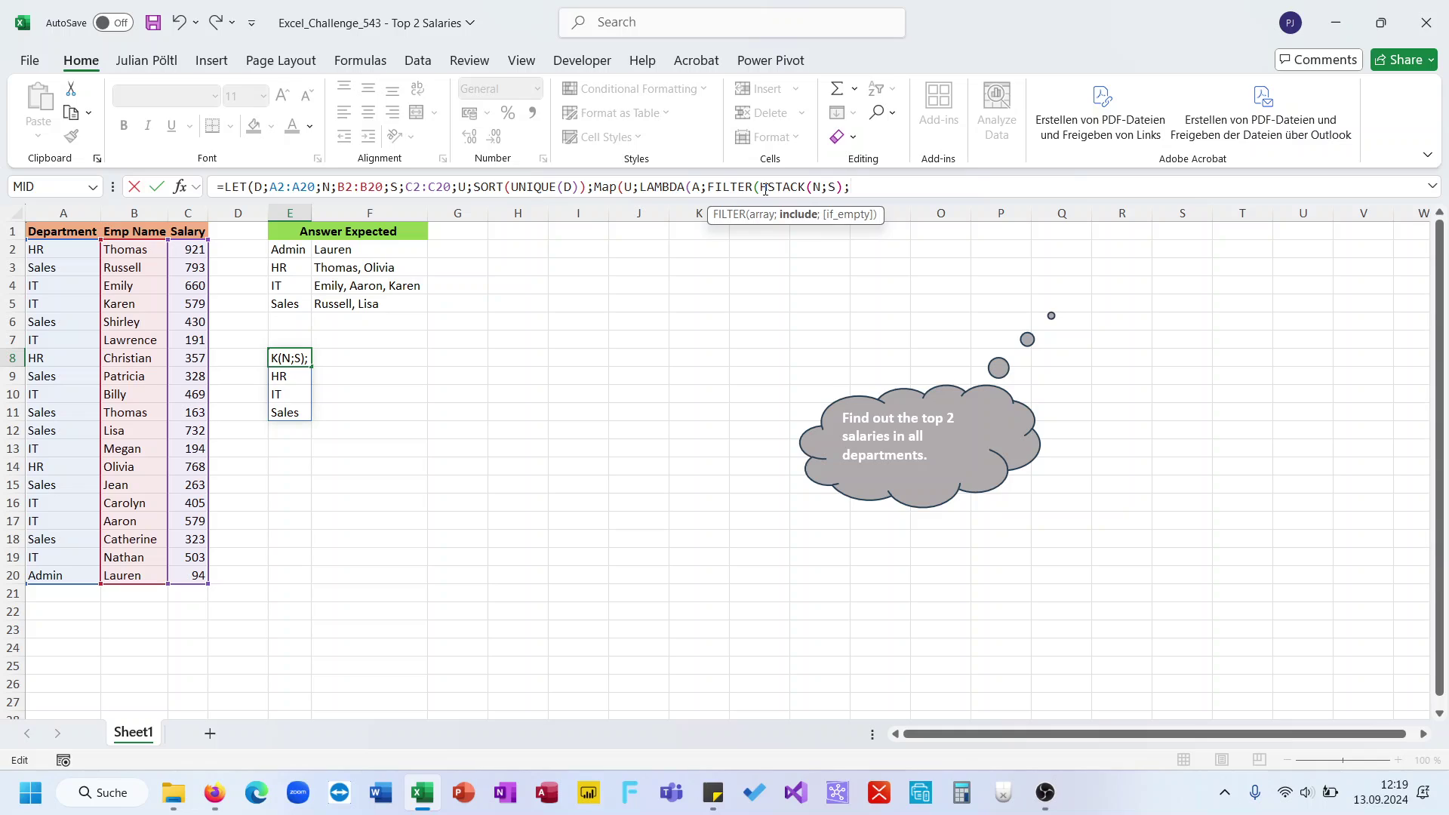
pyautogui.write('D=A')
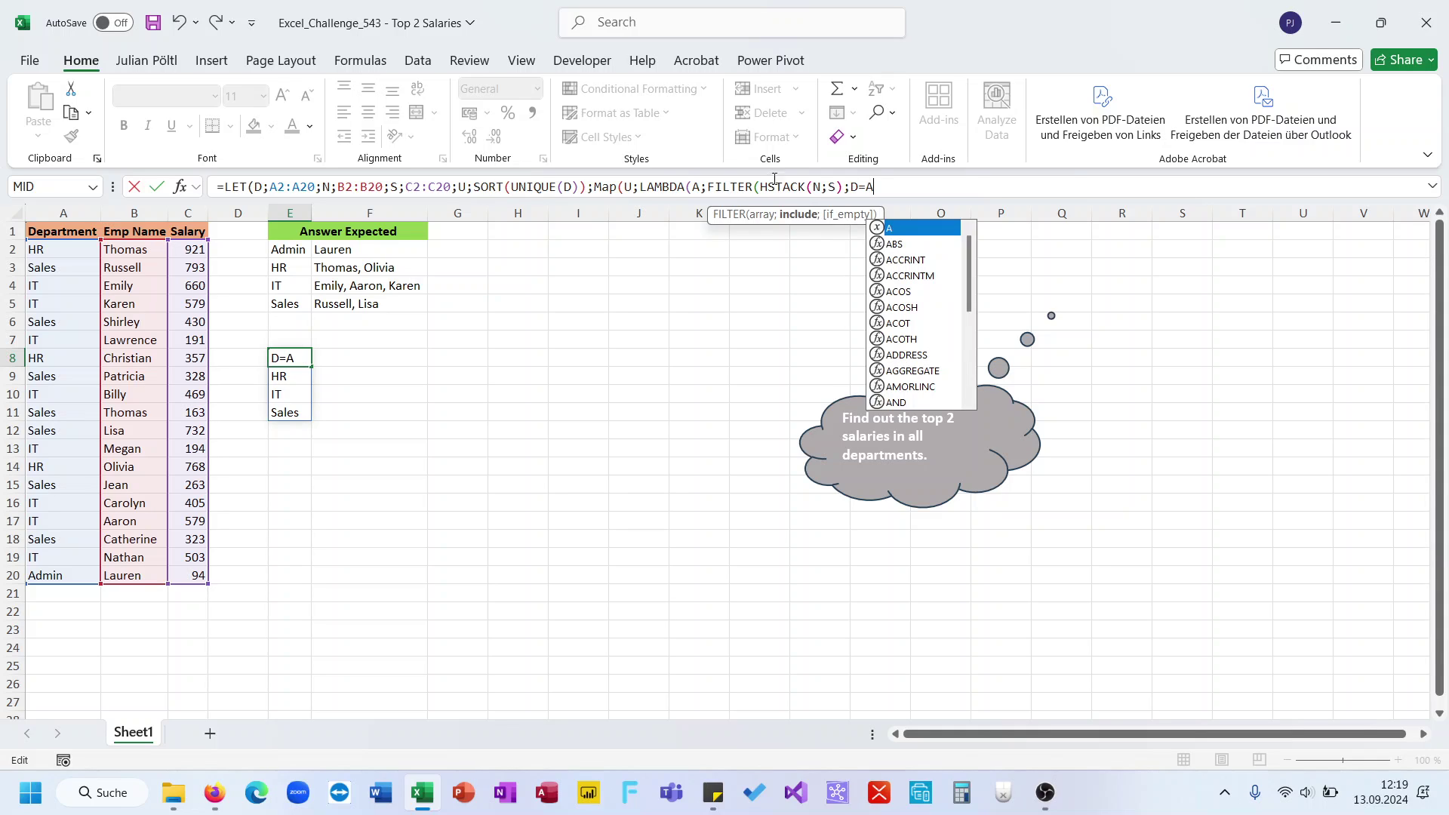
pyautogui.write(')')
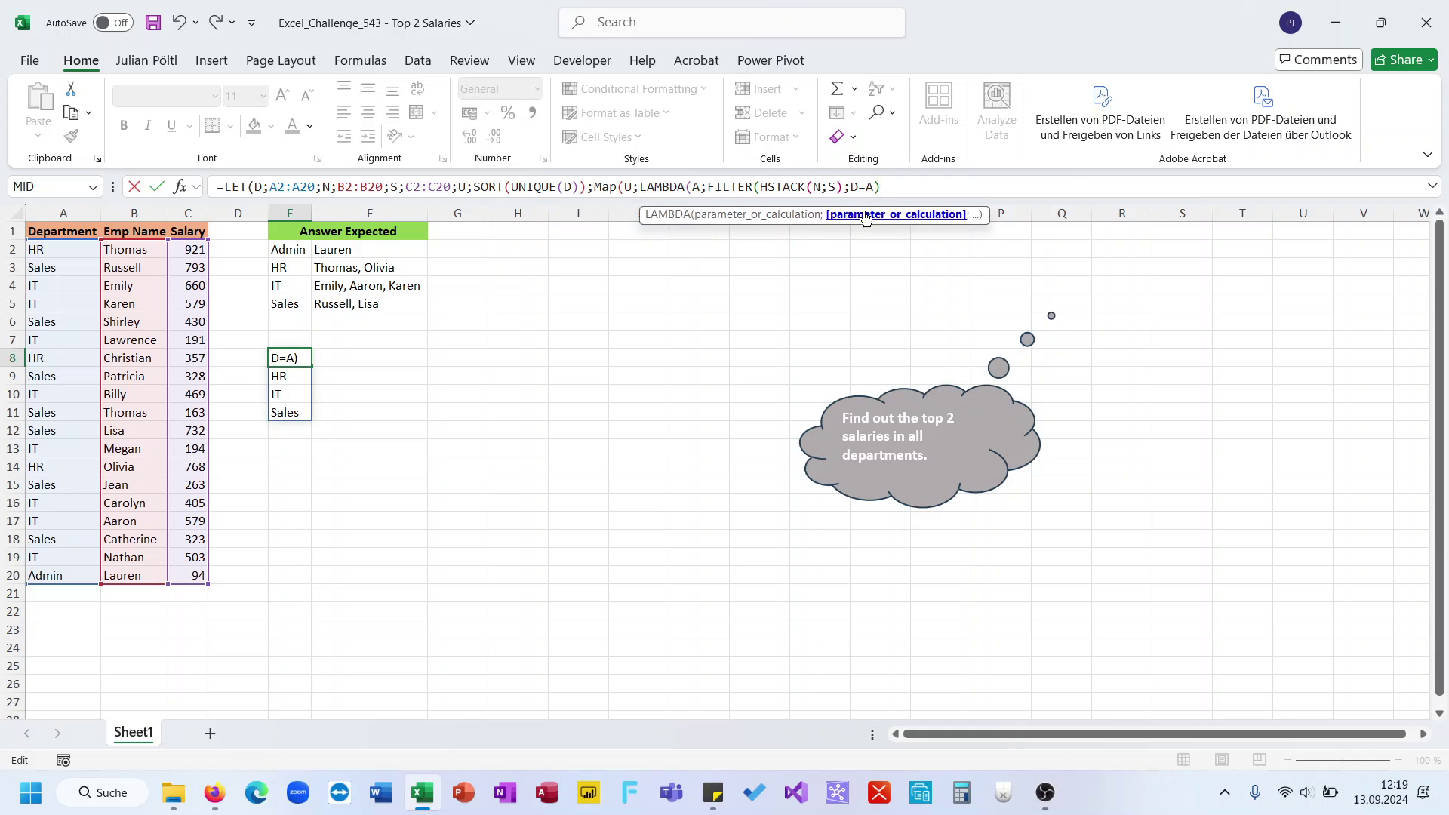
# Insert an inner LET in front of the FILTER, naming the filtered array F.
pyautogui.click(708, 187)
pyautogui.write('so')
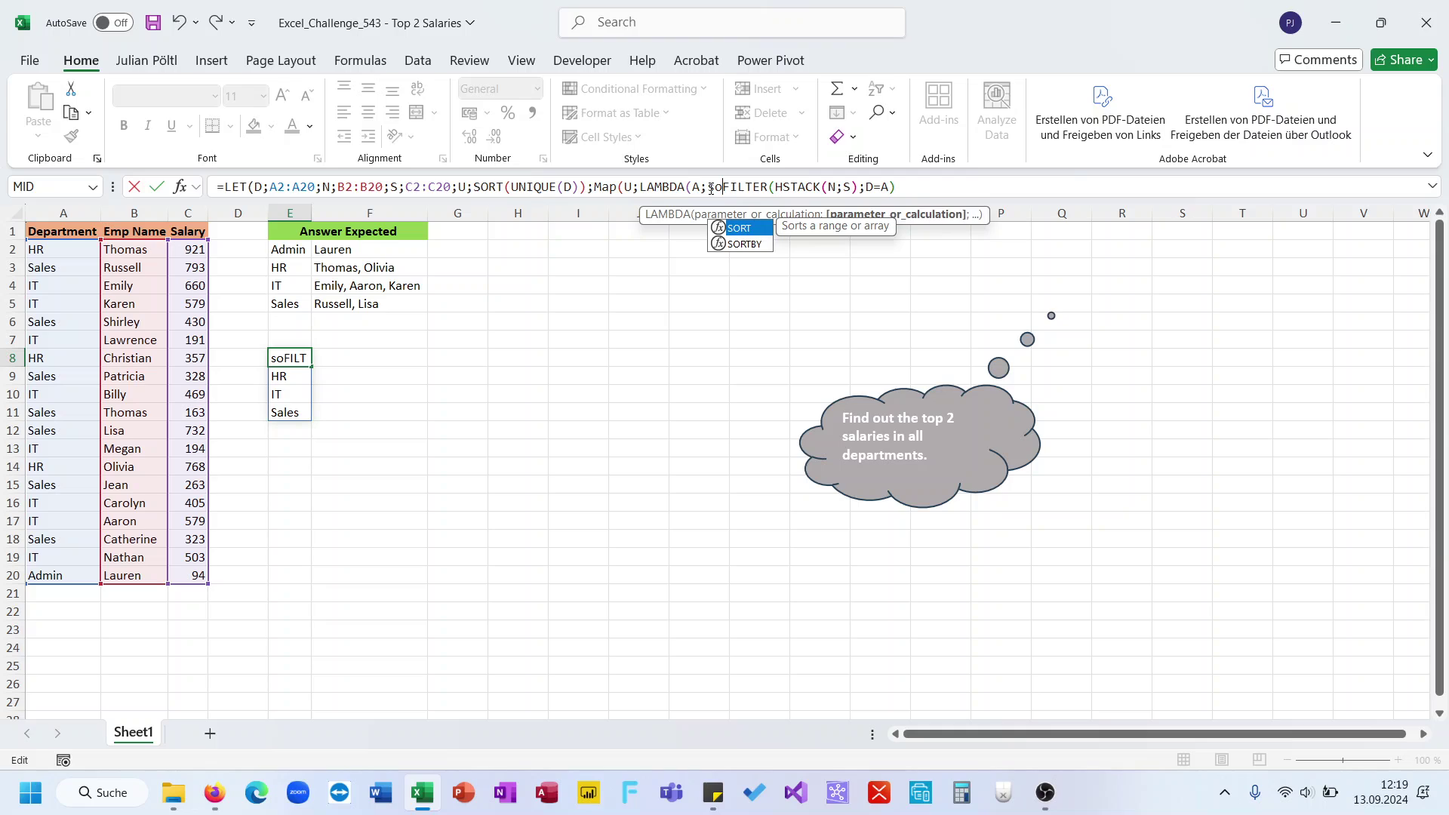
pyautogui.press('BackSpace')
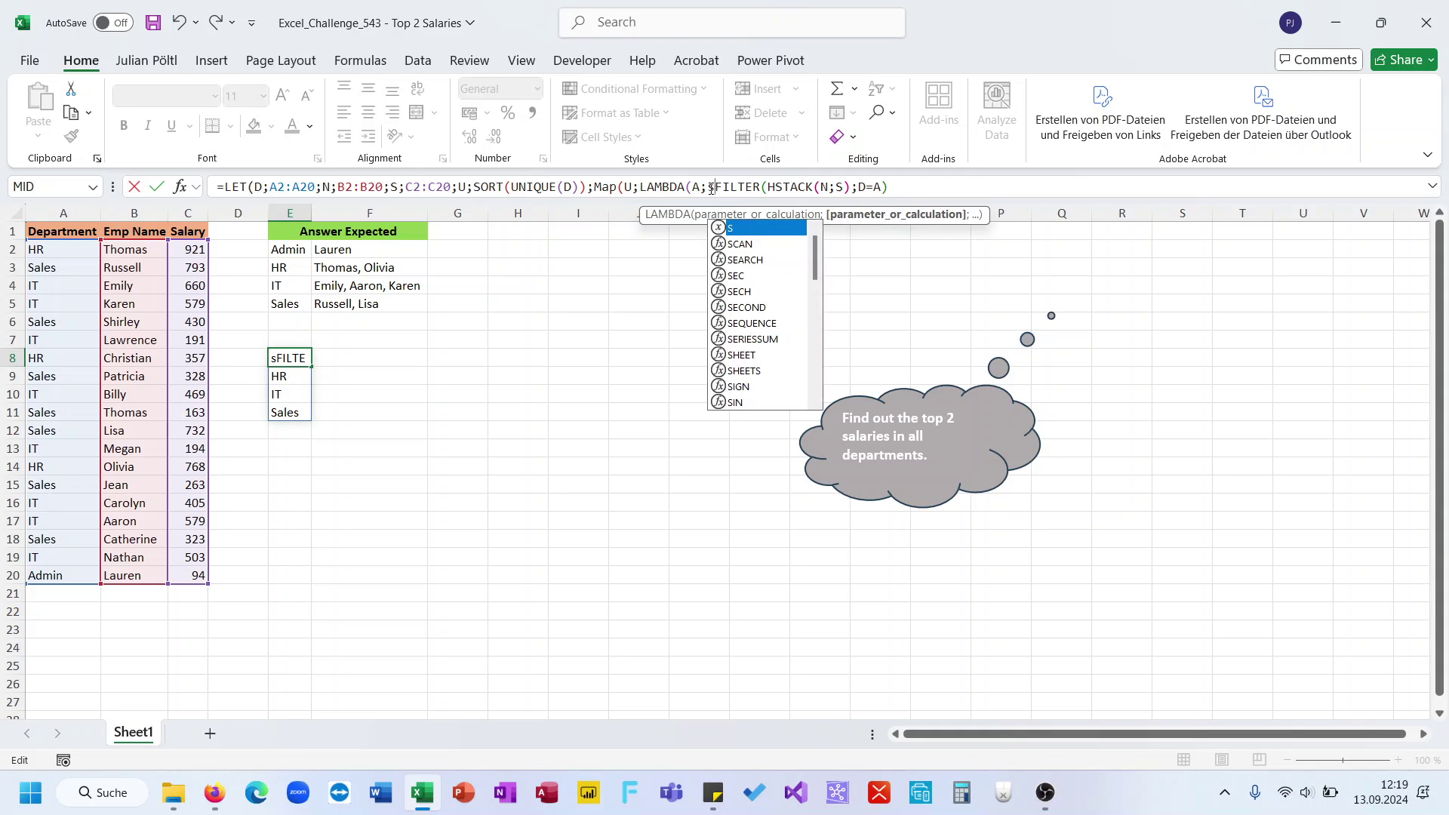
pyautogui.press('BackSpace')
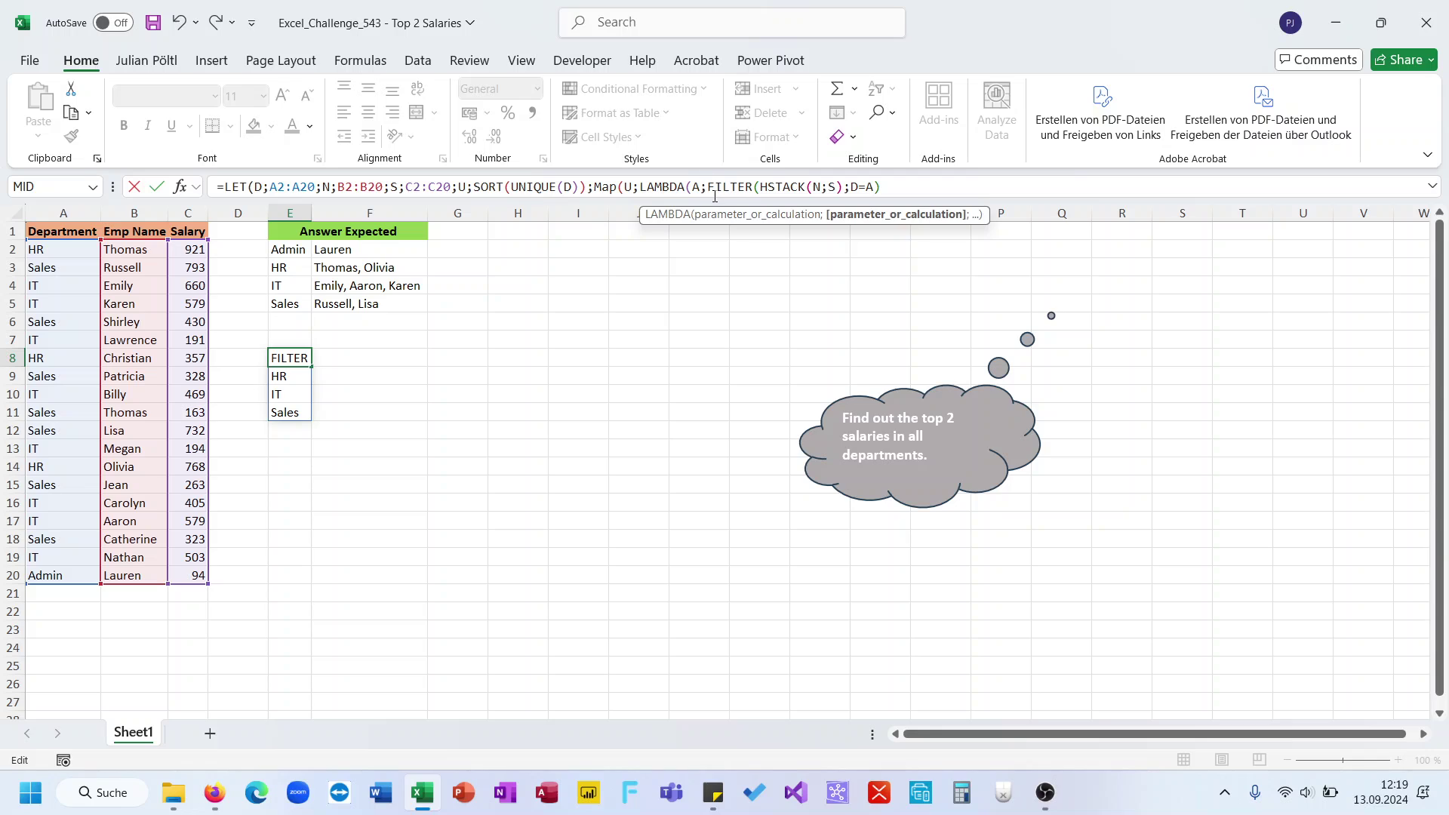
pyautogui.write('Let(')
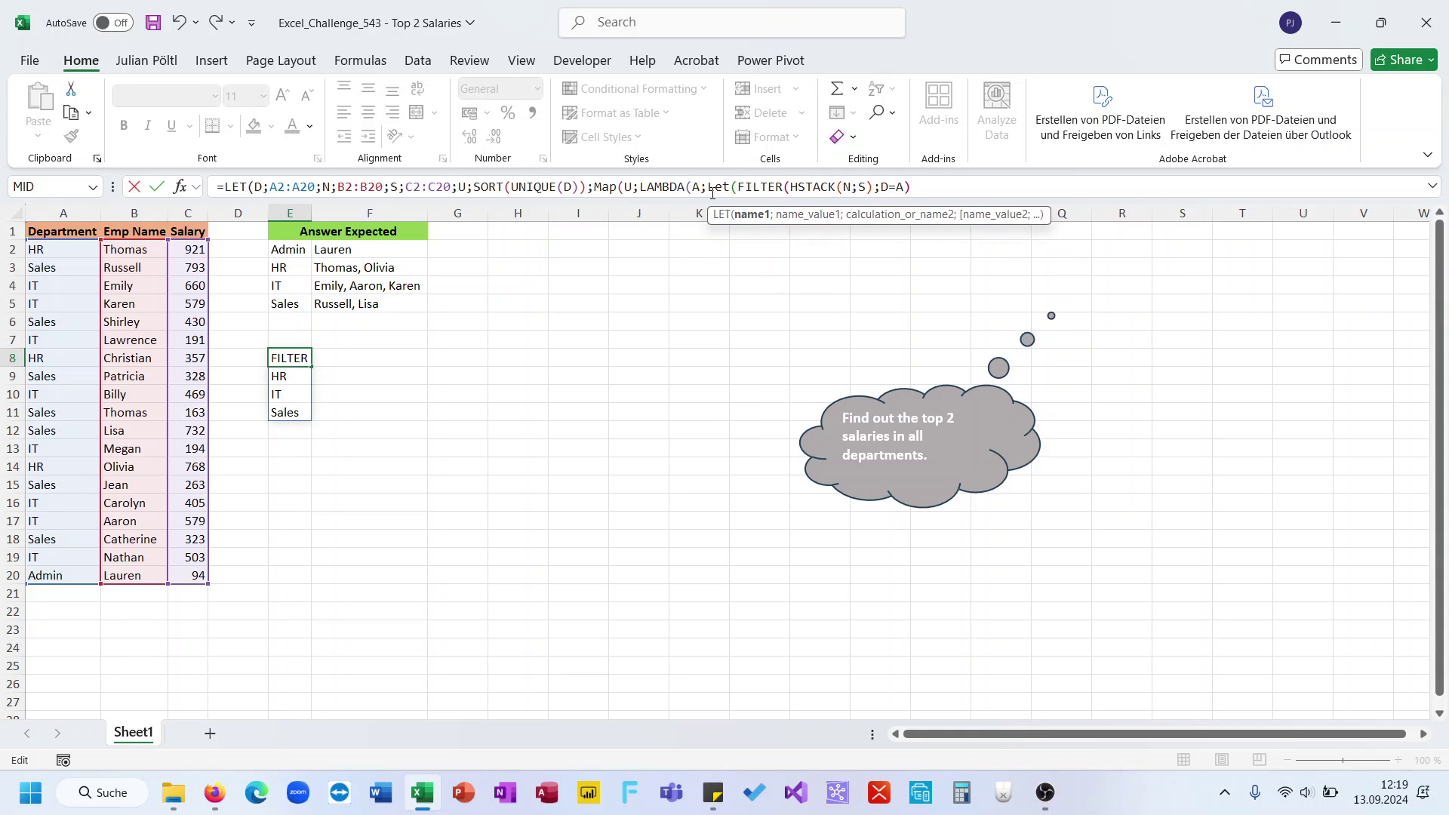
pyautogui.write('F;')
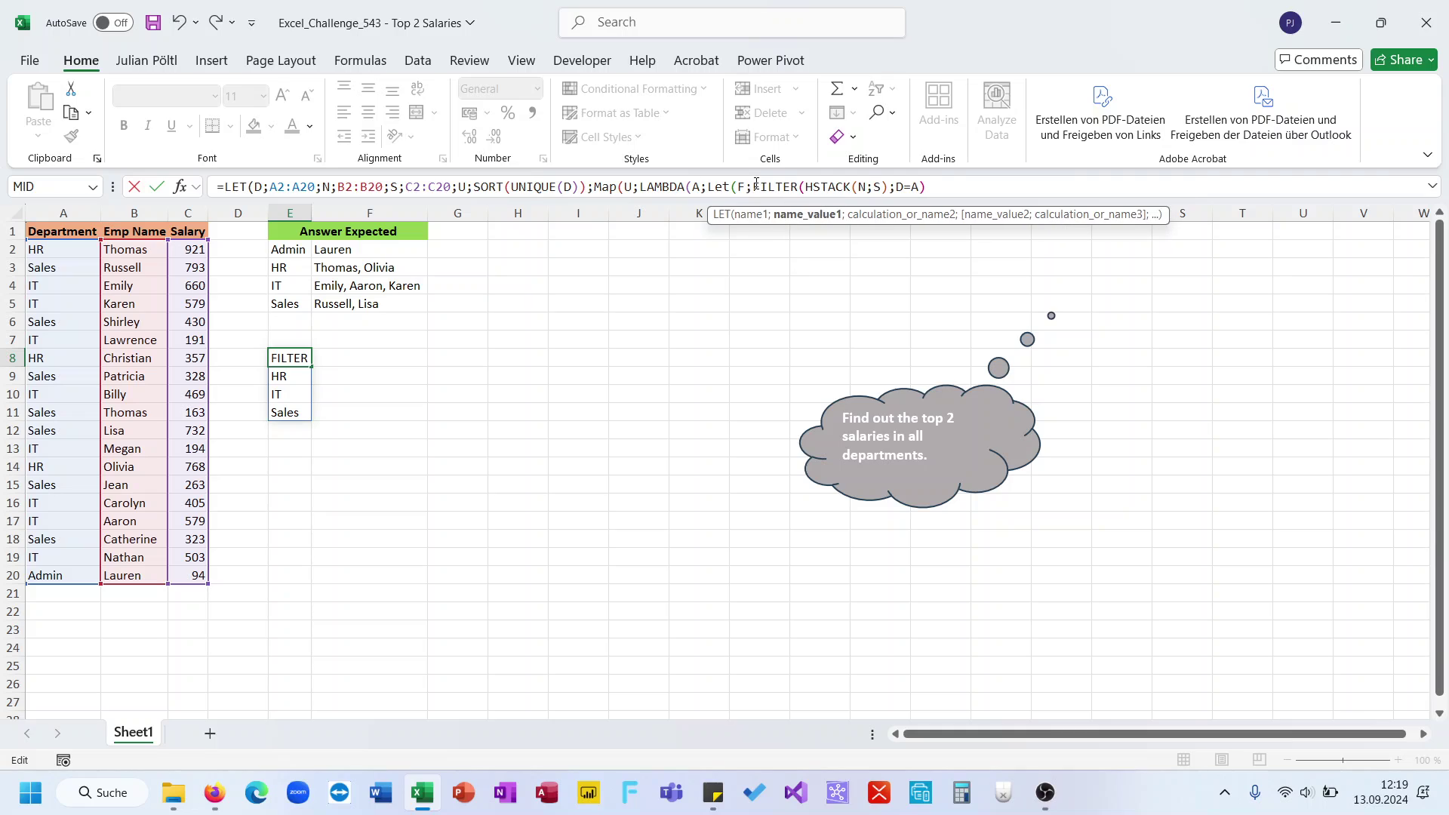
# Begin a second FILTER after the F definition, using F as its array.
pyautogui.click(952, 186)
pyautogui.write(';FILTER(')
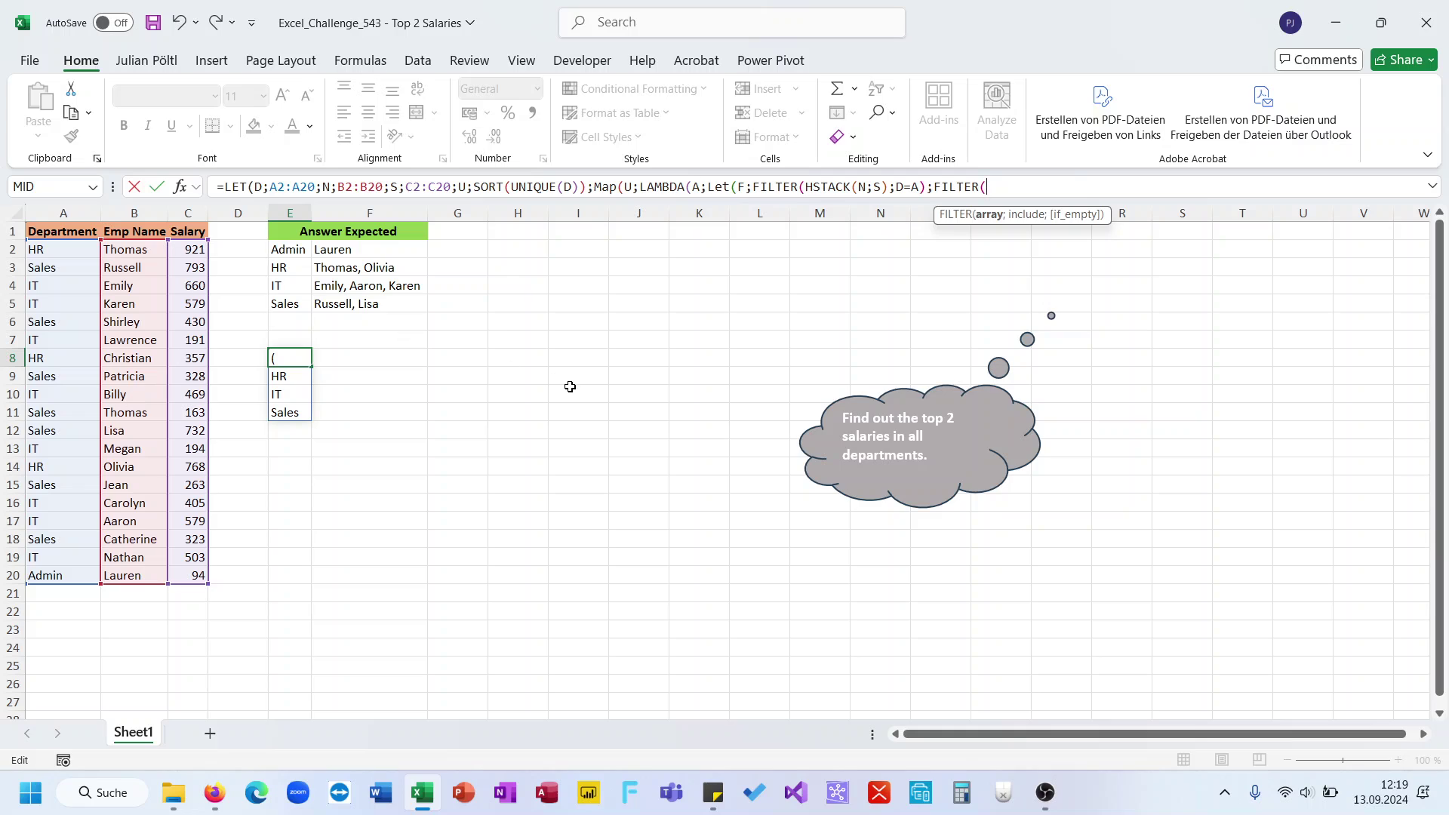
pyautogui.write('F;')
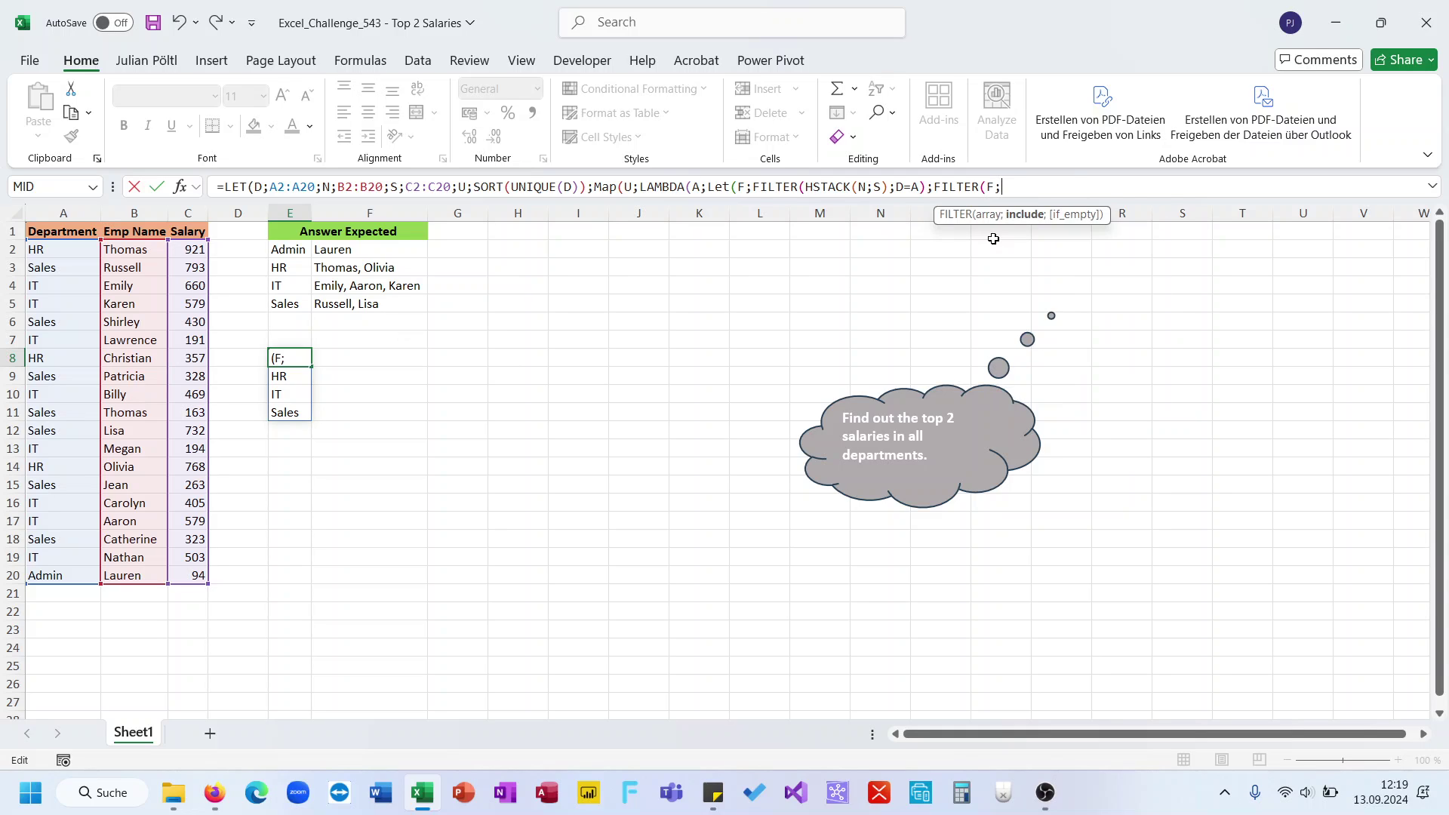
pyautogui.write('Taske')
pyautogui.press('BackSpace')
pyautogui.press('BackSpace')
pyautogui.press('BackSpace')
pyautogui.press('BackSpace')
pyautogui.press('BackSpace')
# Start the second FILTER's include condition with DROP(F;;1)> to compare the salary column.
pyautogui.write('Dr')
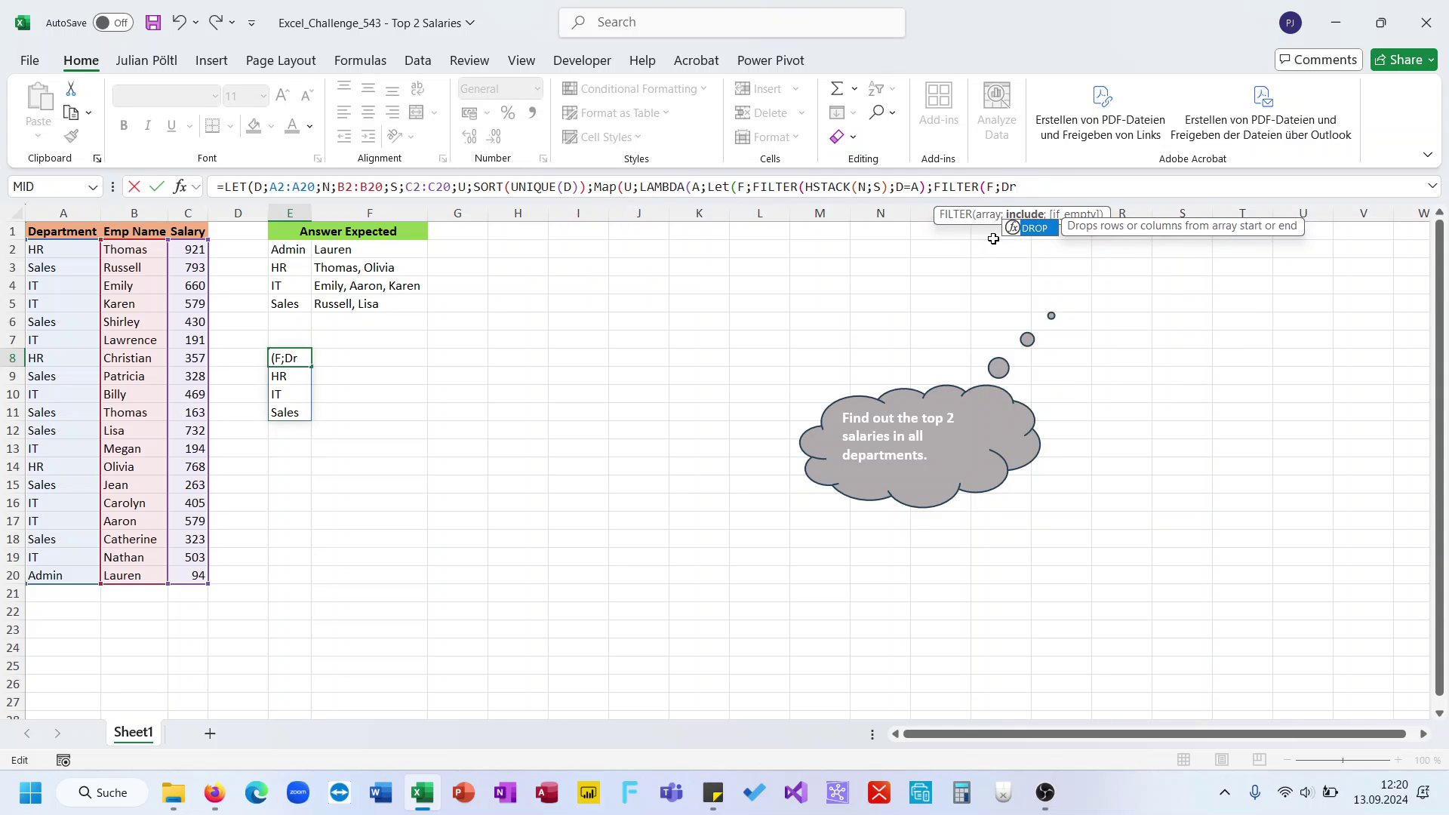
pyautogui.press('Tab')
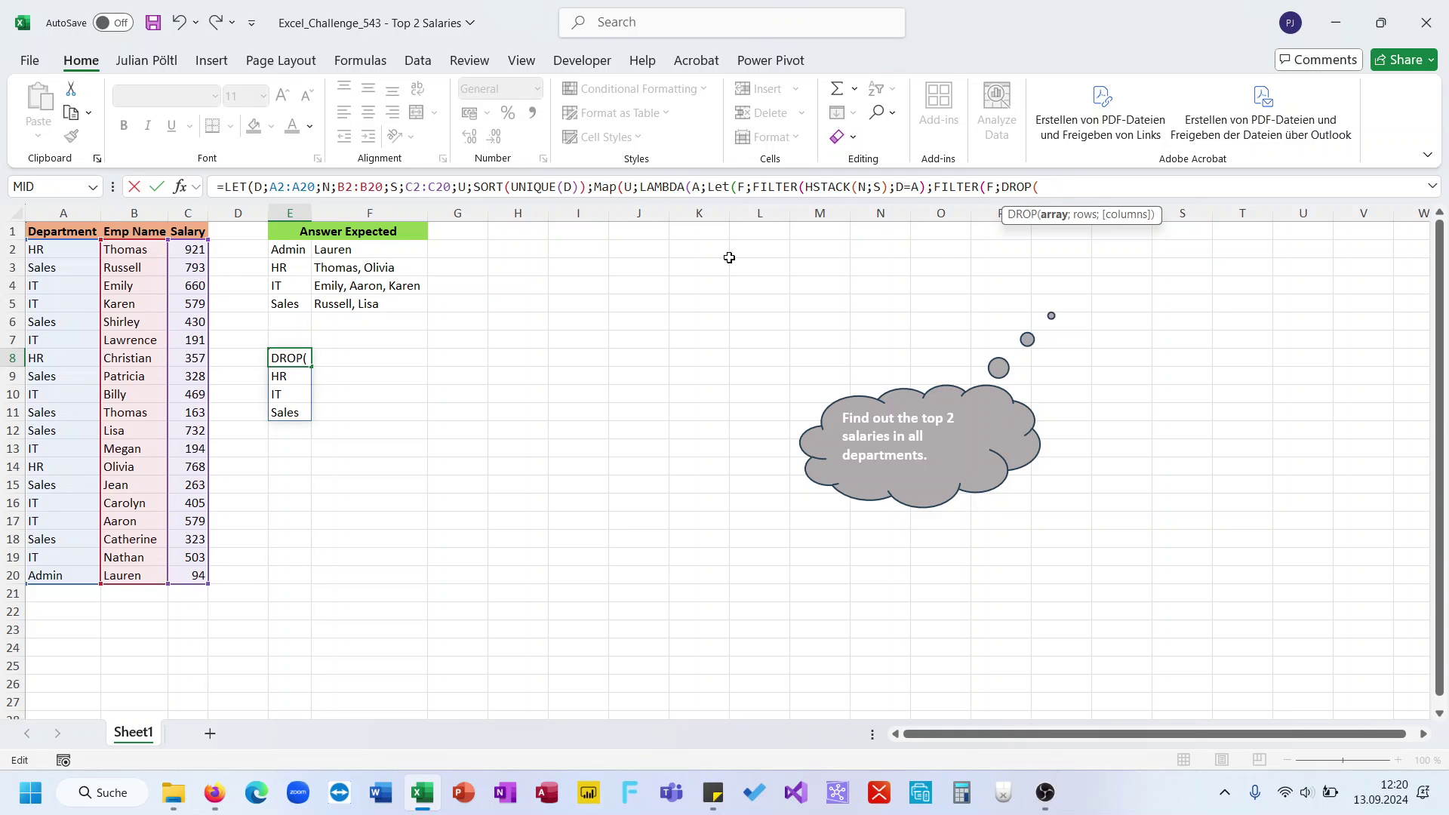
pyautogui.write('F;;1)>')
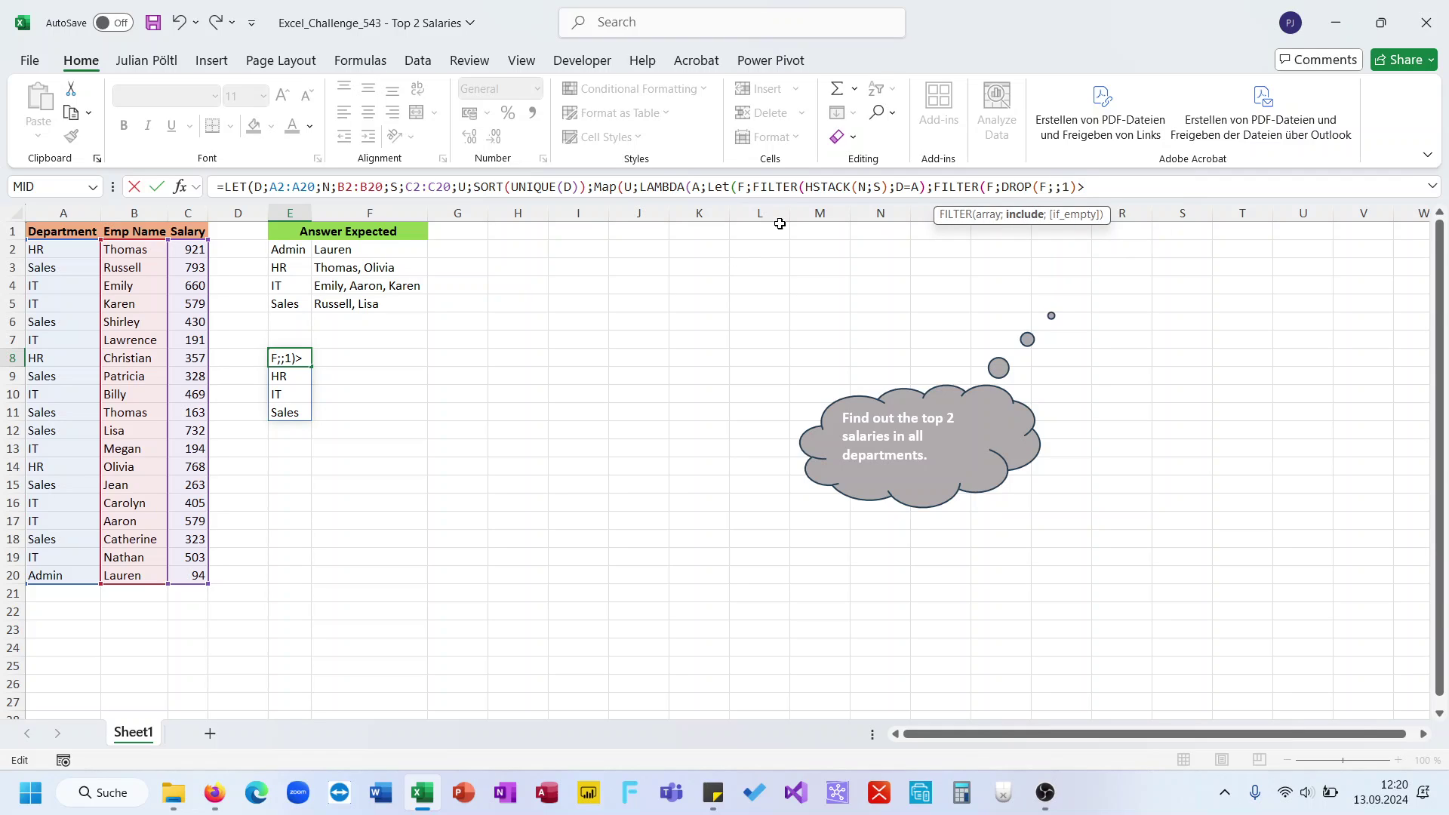
# Define D as DROP(F;;1) in the inner LET and shorten the second FILTER's include condition to D>.
pyautogui.click(933, 187)
pyautogui.write('D;Dr')
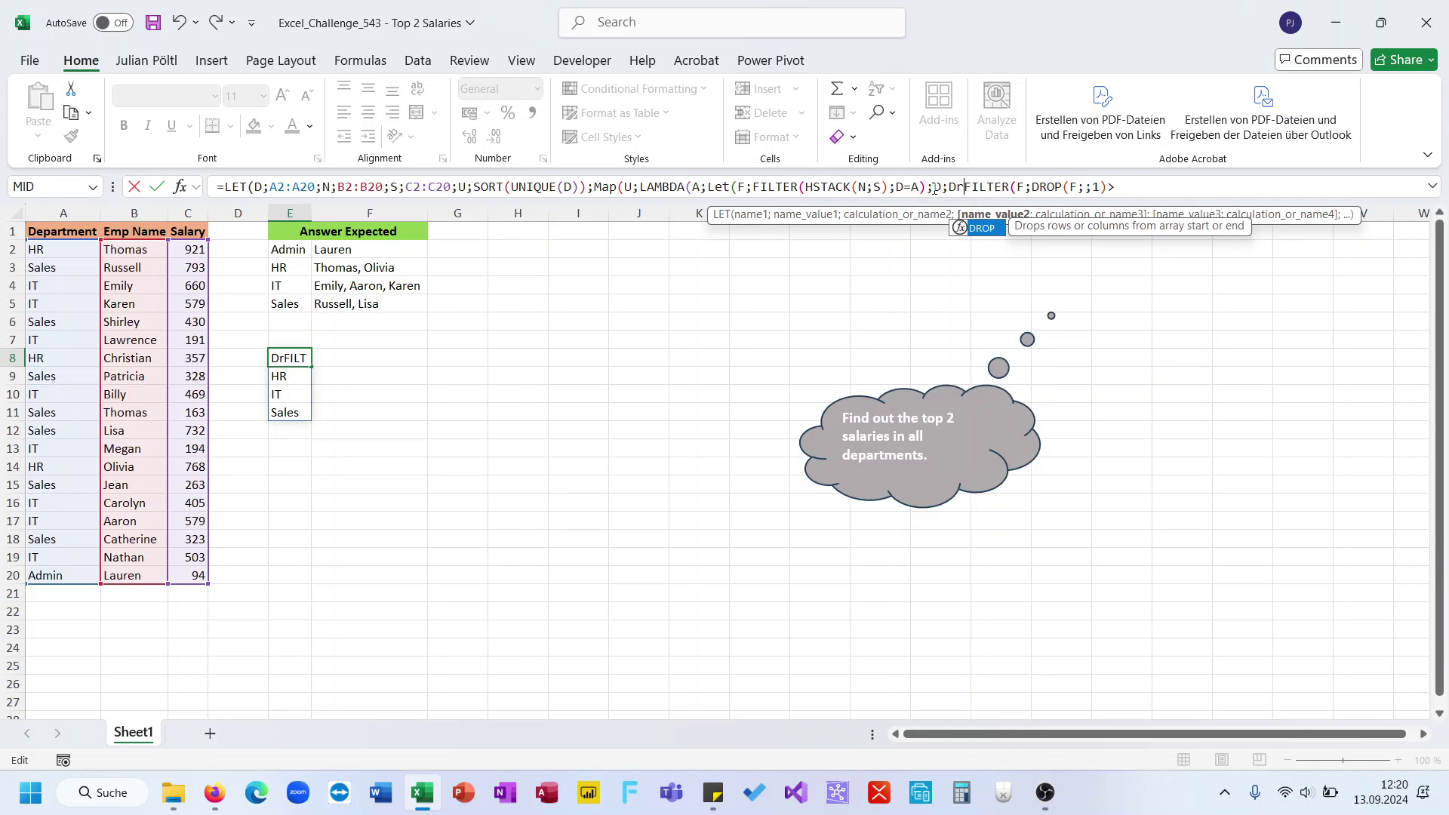
pyautogui.press('Tab')
pyautogui.write('F;;1);')
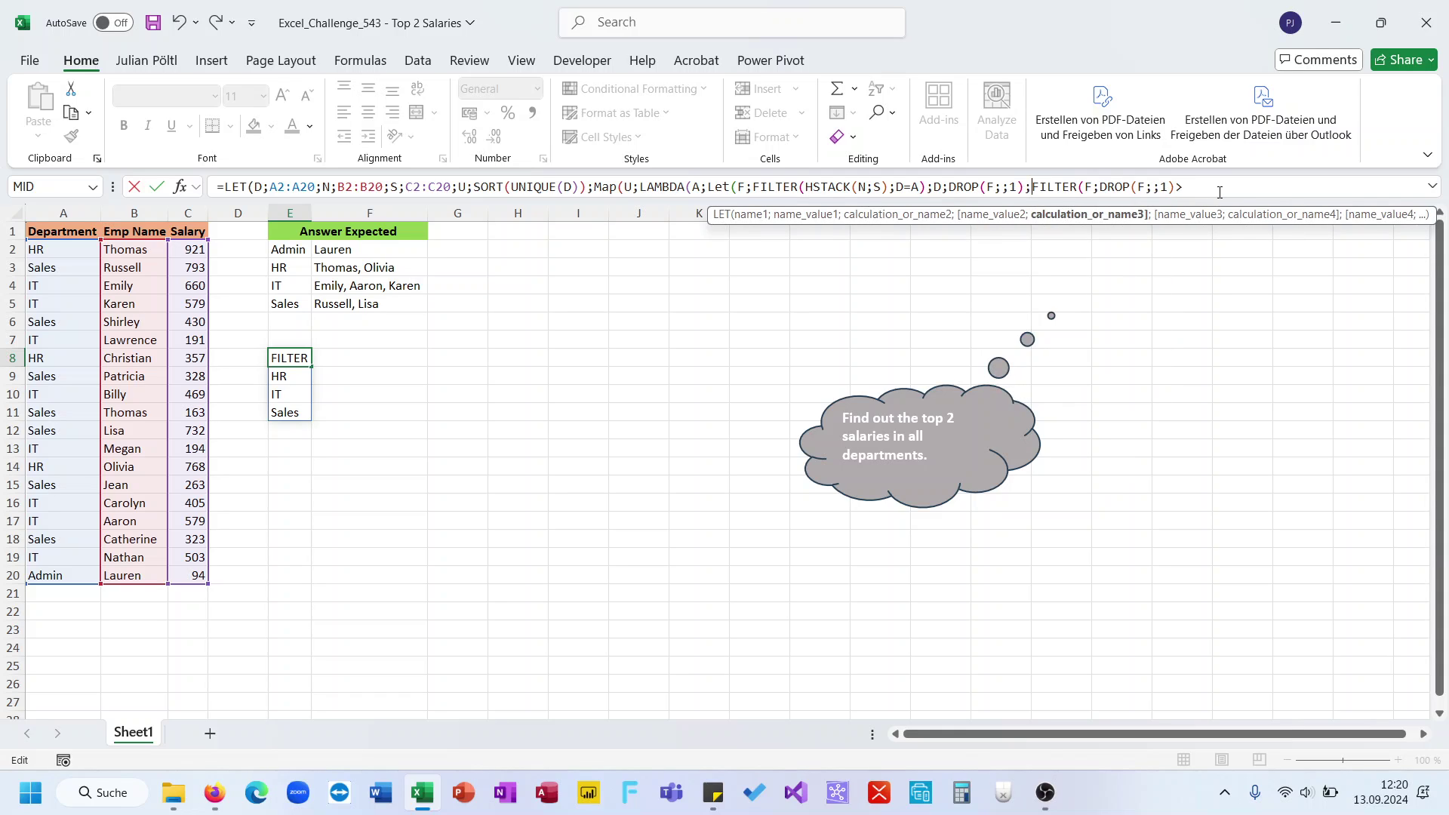
pyautogui.moveTo(1219, 192); pyautogui.dragTo(1107, 192)
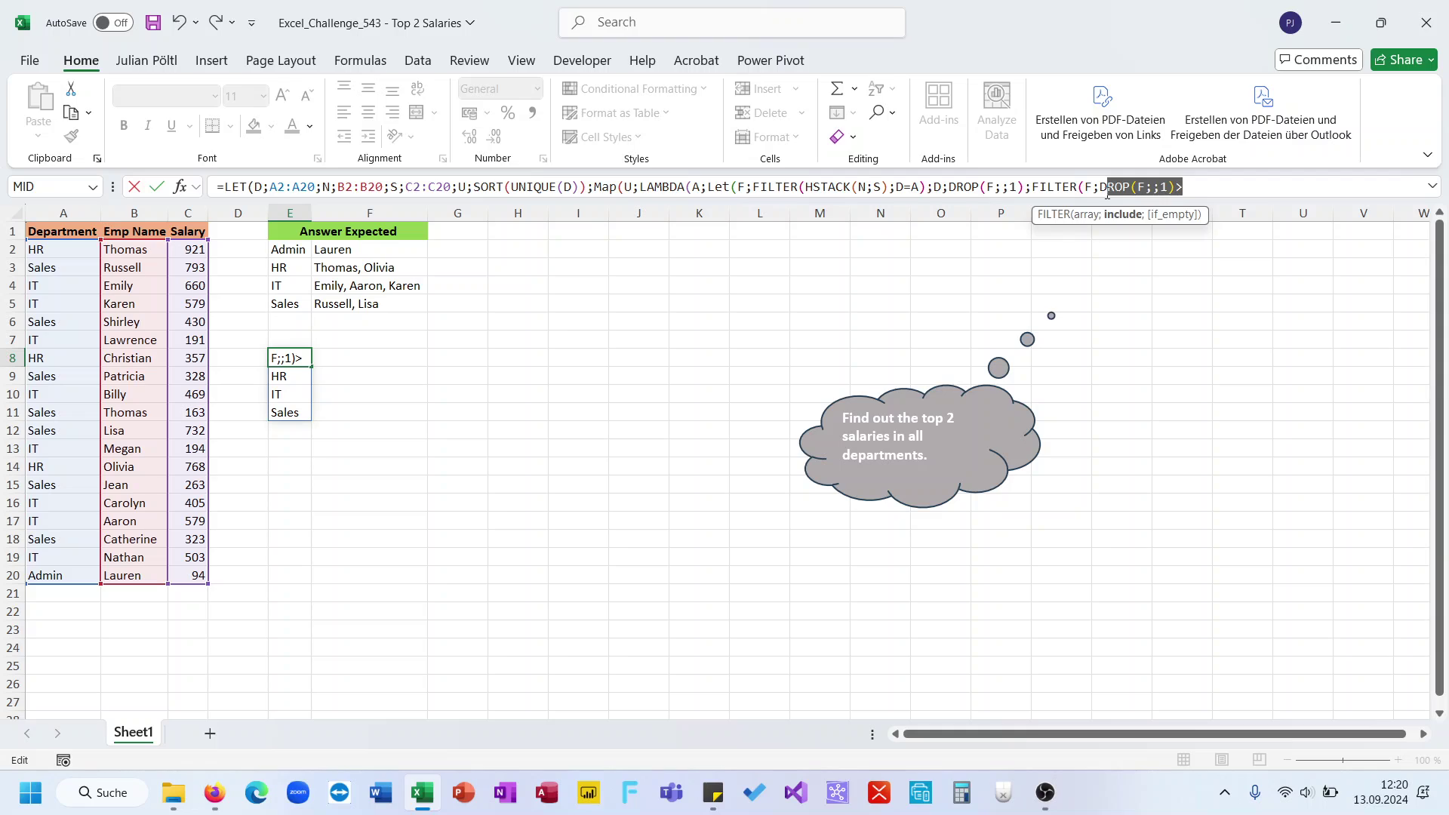
pyautogui.write('>')
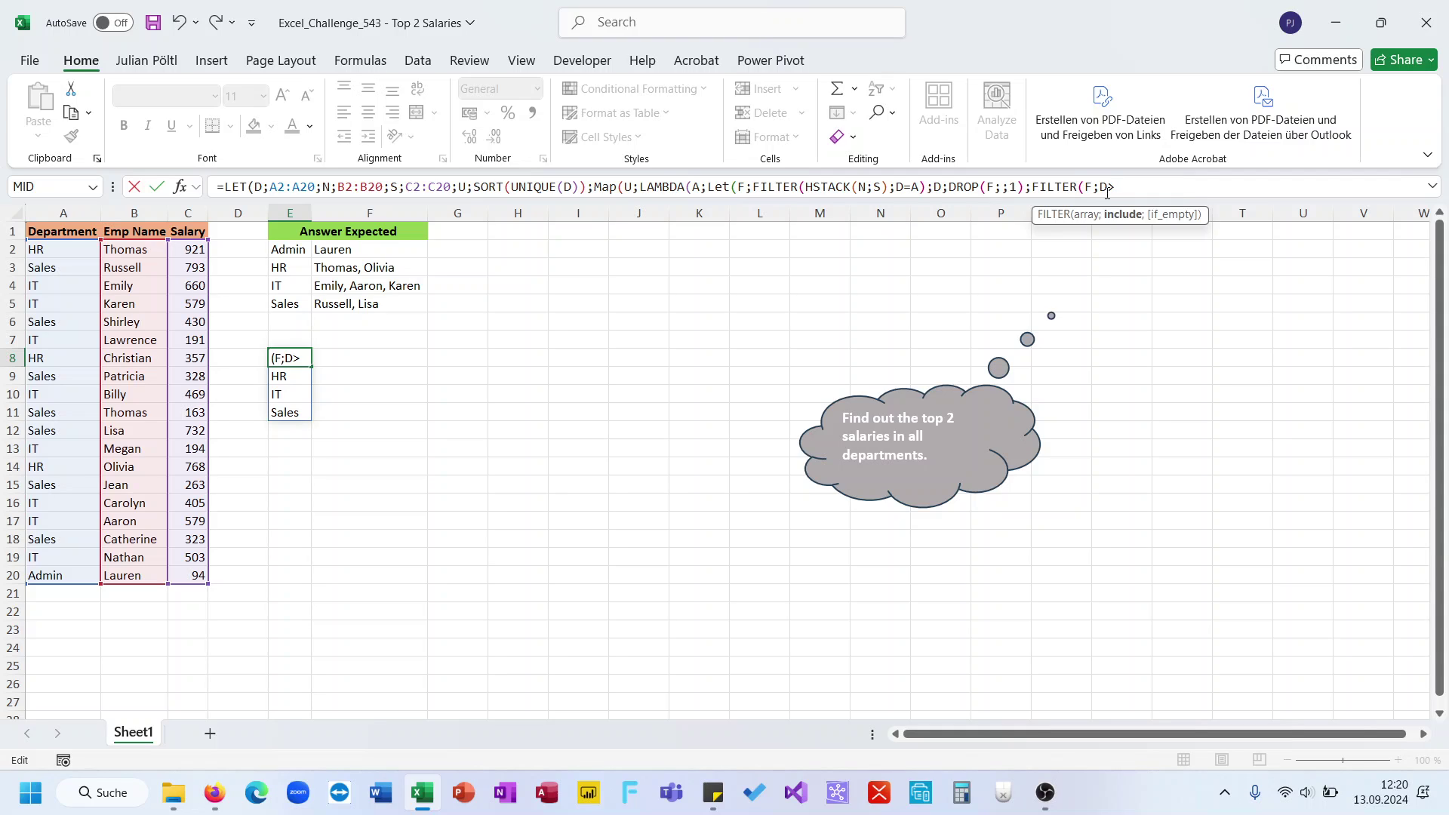
# Compare D in the FILTER condition against a LARGE function that uses UNIQUE(D) as its array.
pyautogui.write('l')
pyautogui.press('Tab')
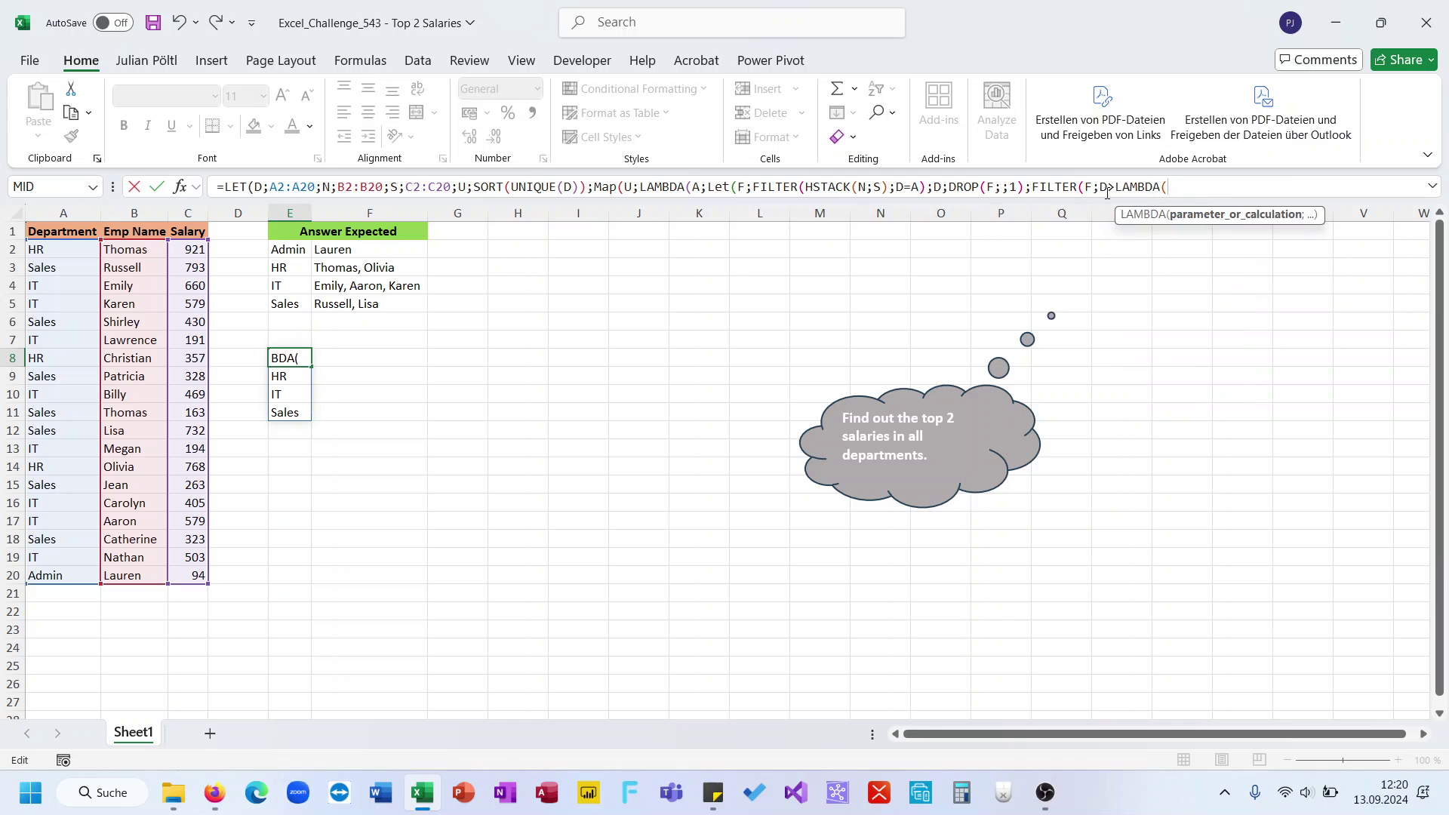
pyautogui.press('BackSpace')
pyautogui.press('BackSpace')
pyautogui.press('BackSpace')
pyautogui.press('BackSpace')
pyautogui.press('BackSpace')
pyautogui.write('RGE(un')
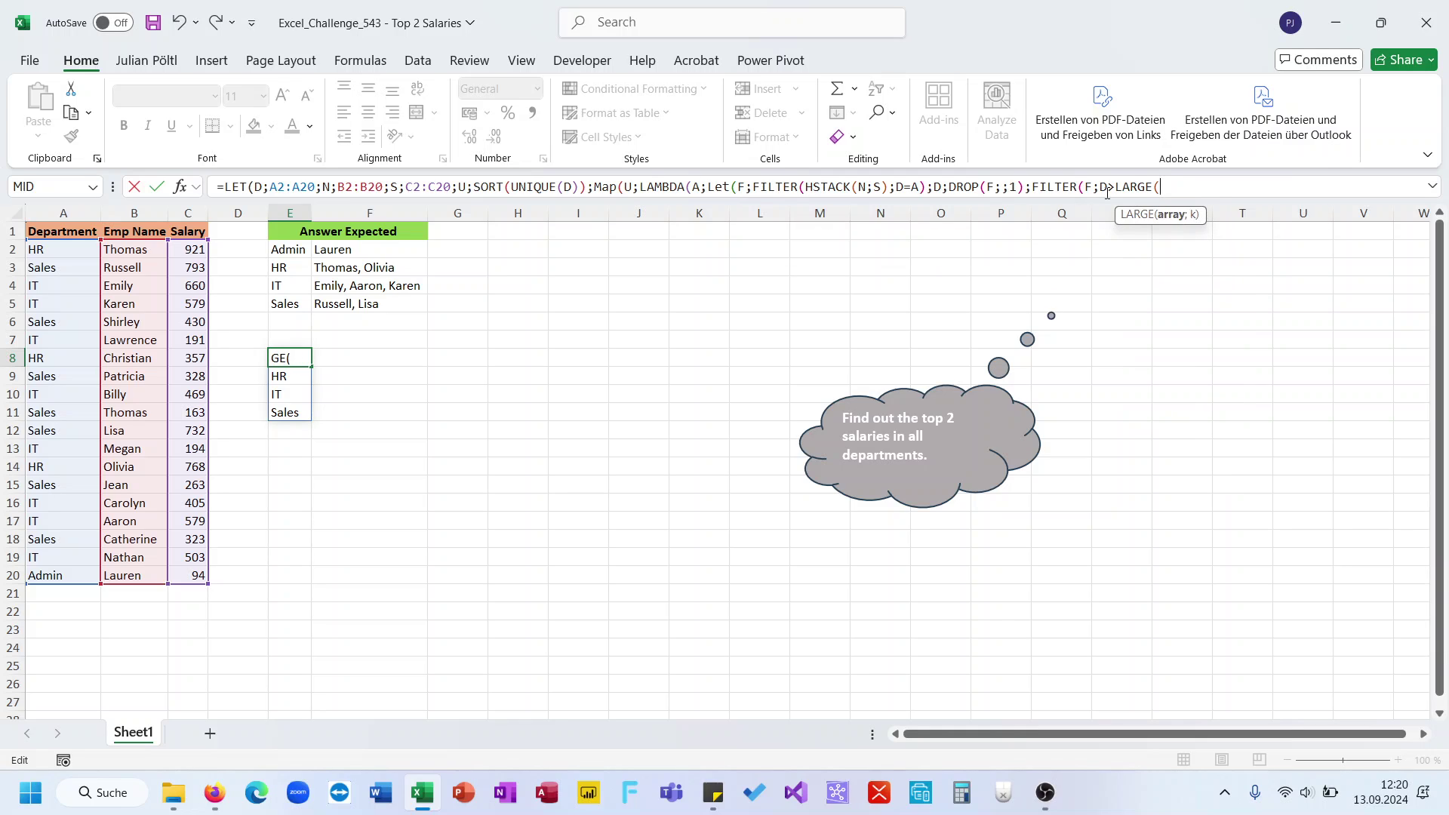
pyautogui.press('Down')
pyautogui.press('Down')
pyautogui.press('Tab')
pyautogui.write('D);')
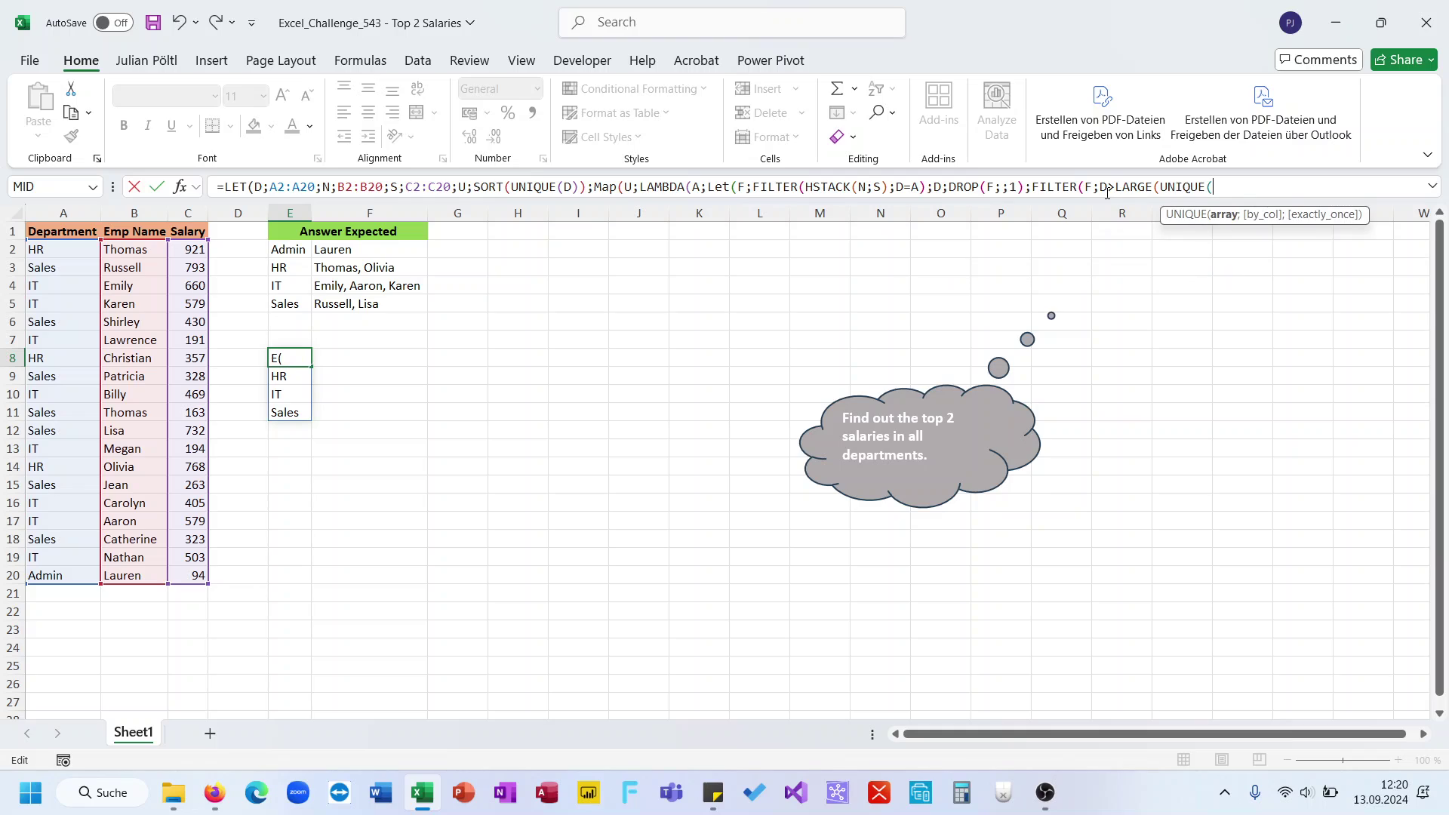
# Set LARGE's k argument to 3 and add the closing parentheses for all open functions.
pyautogui.write('2)')
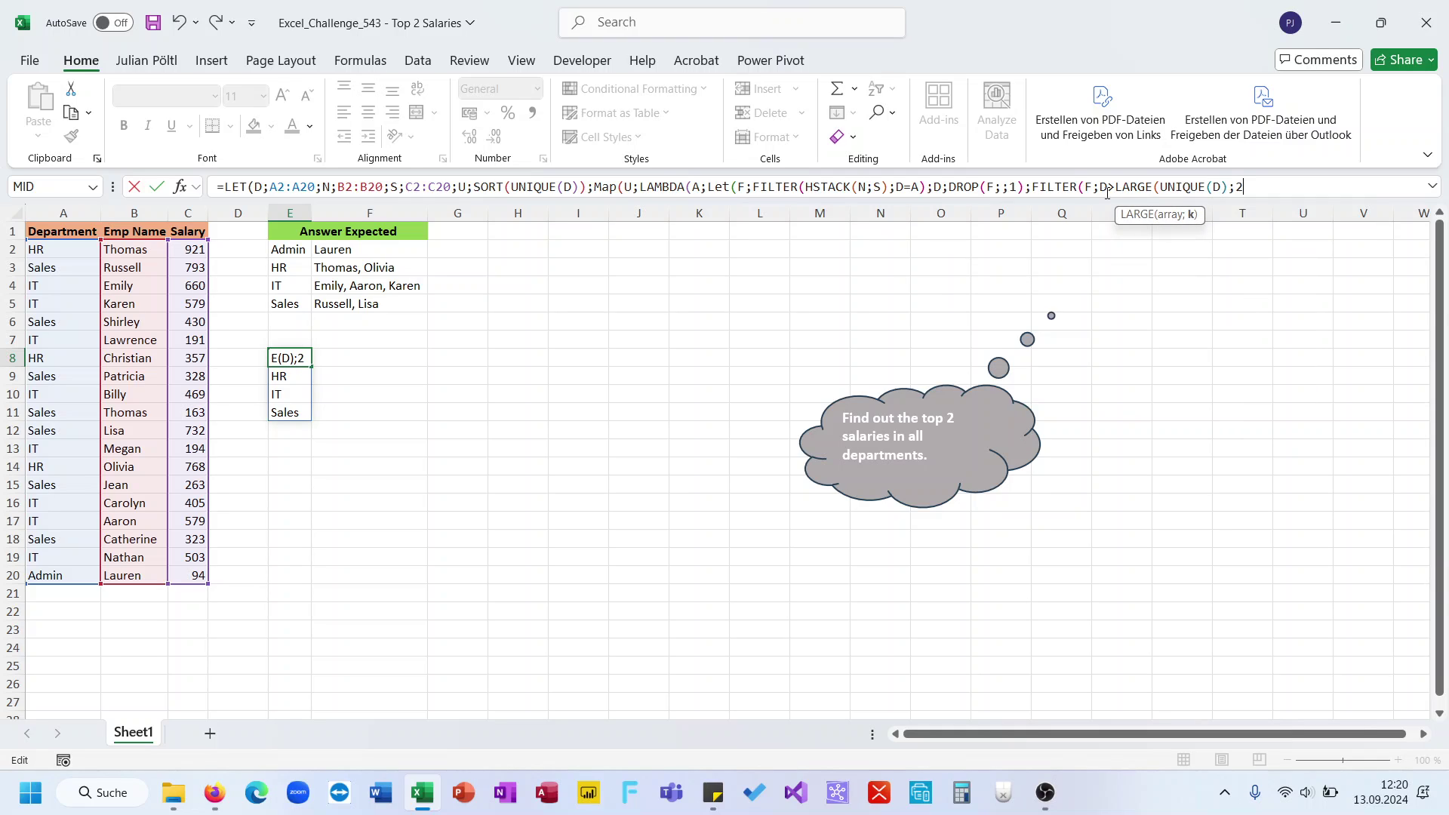
pyautogui.press('BackSpace')
pyautogui.press('BackSpace')
pyautogui.write('3)')
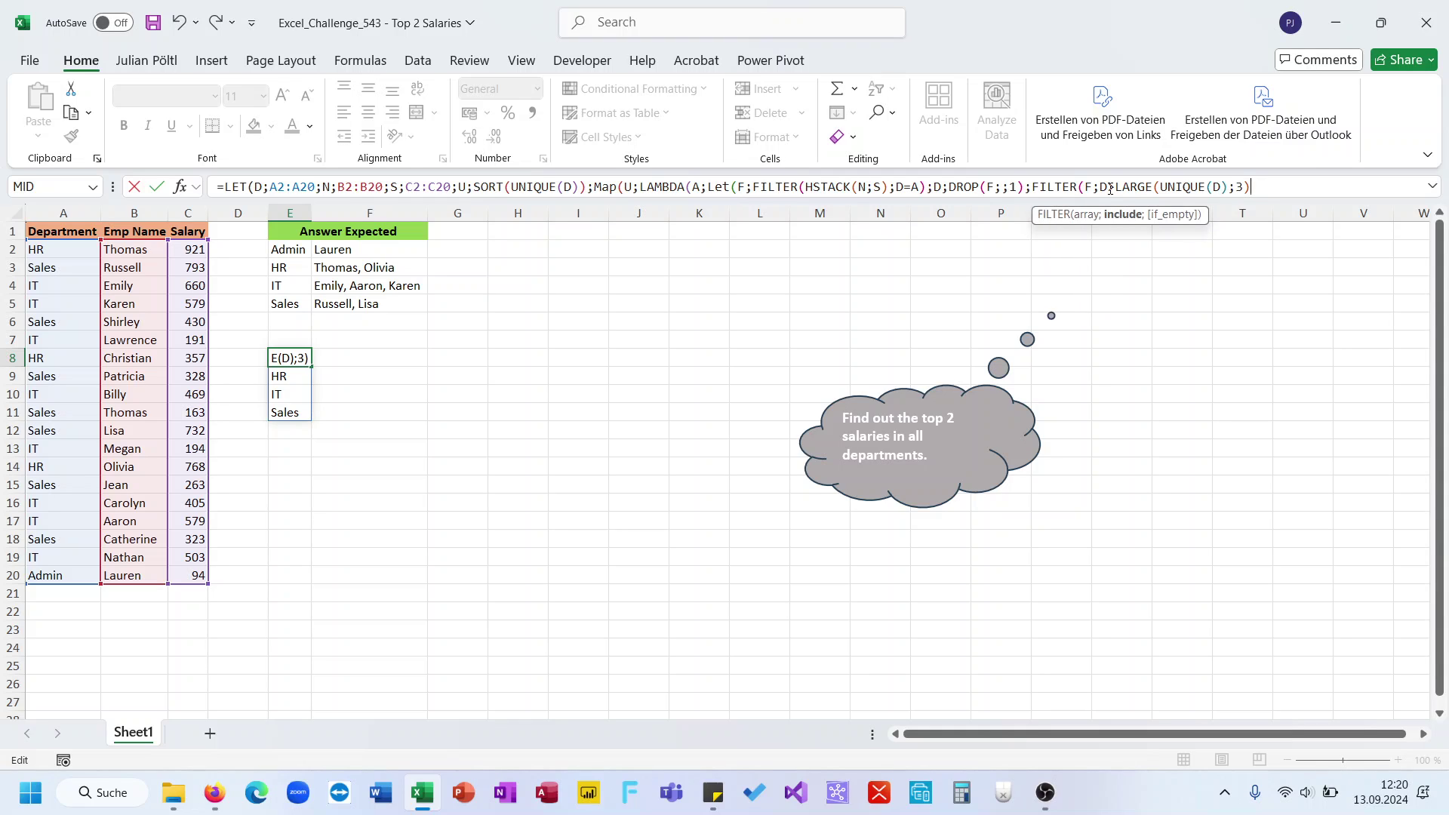
pyautogui.write(')))))')
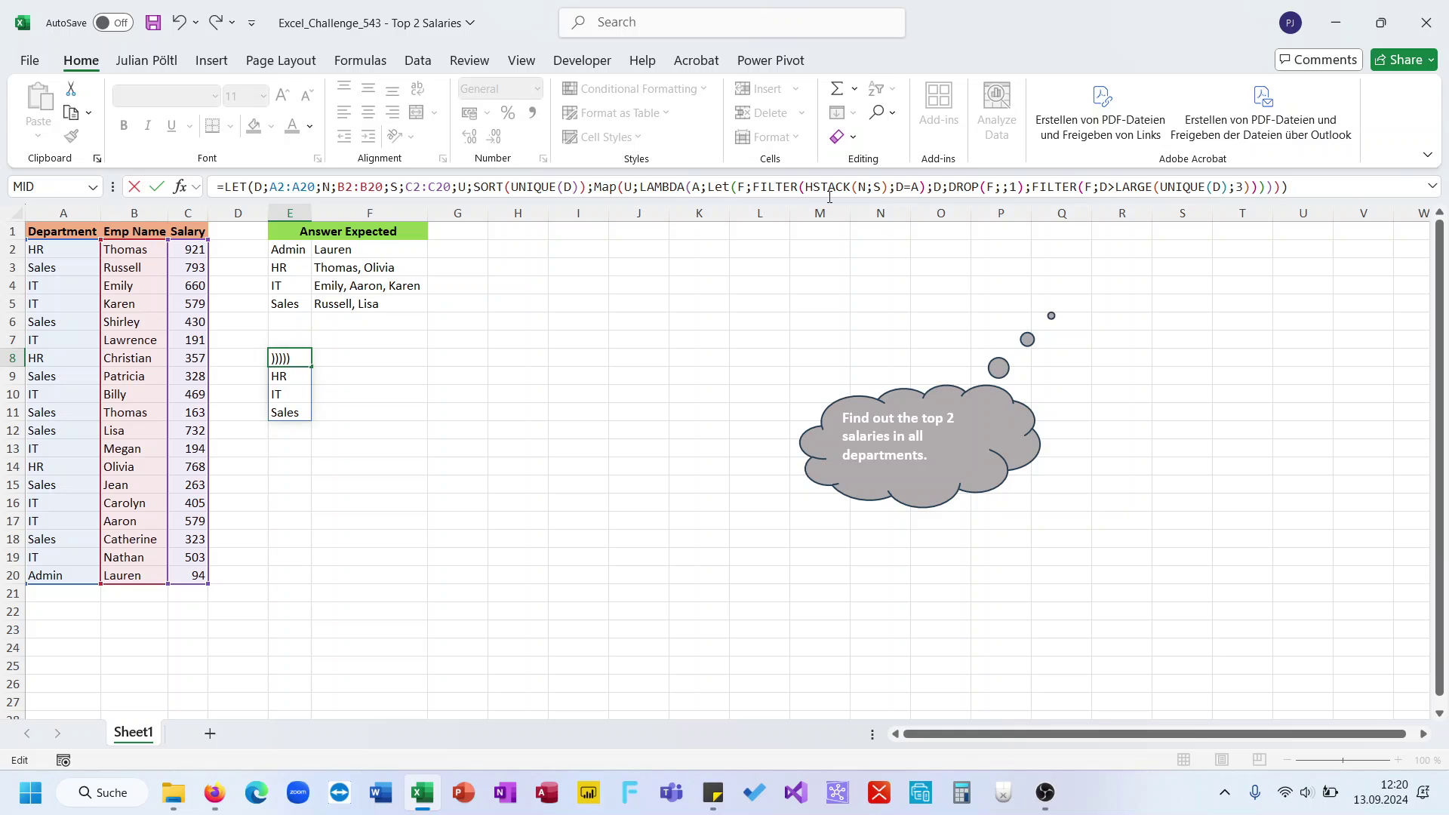
# Wrap the second FILTER in DROP with ;;-1 to remove the salary column from its result.
pyautogui.click(1040, 178)
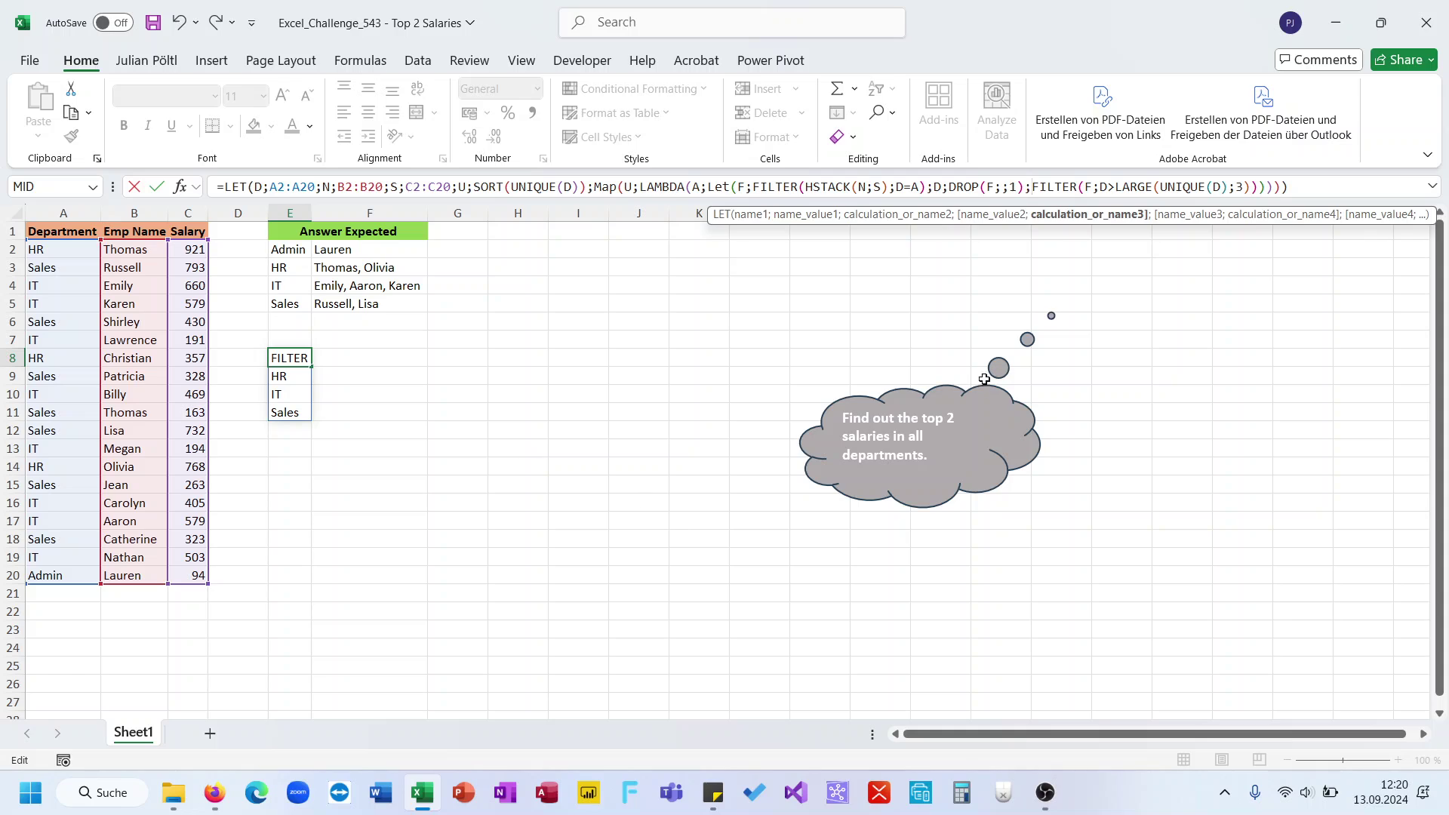
pyautogui.write('dr')
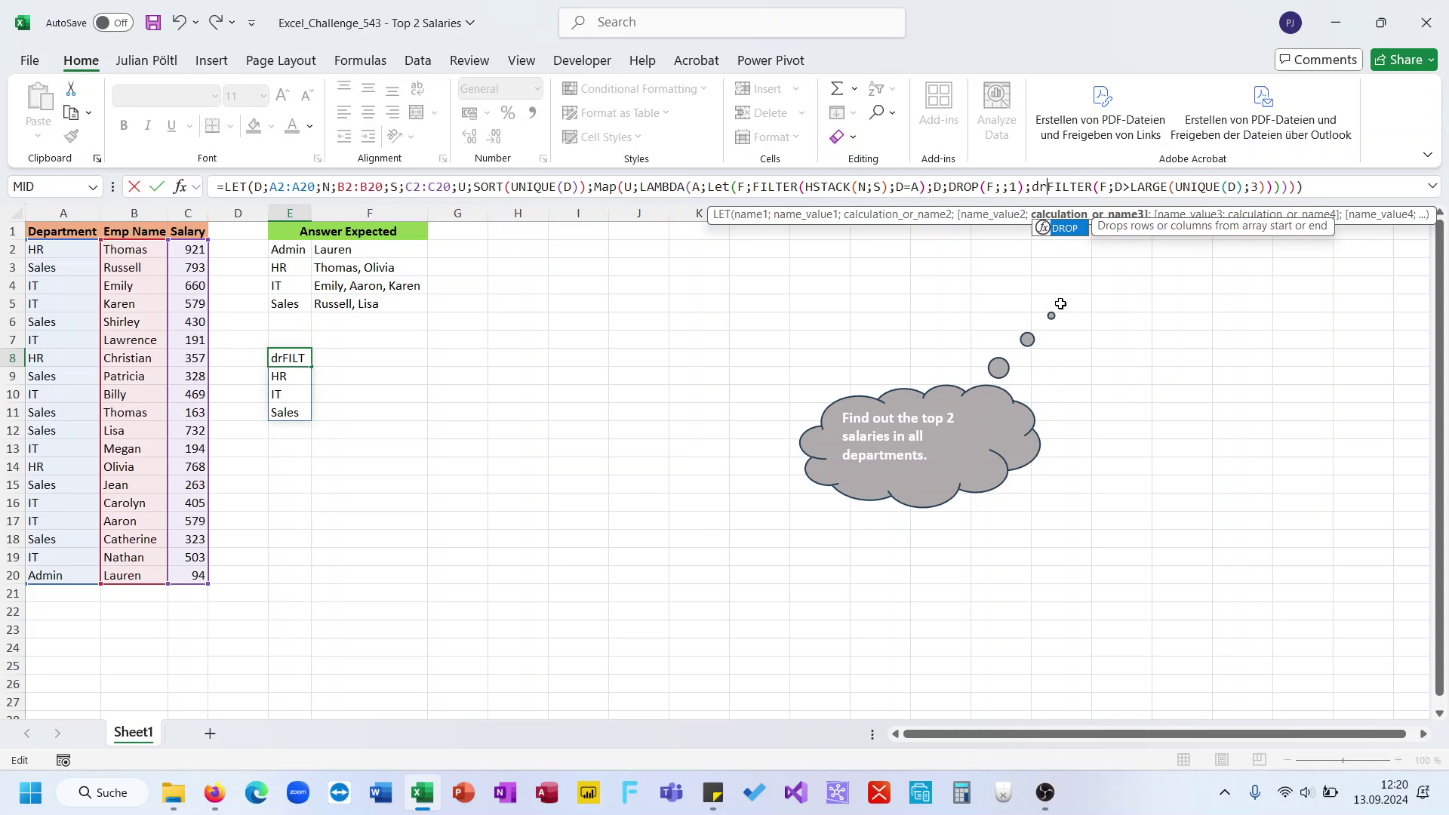
pyautogui.press('Tab')
pyautogui.click(1326, 188)
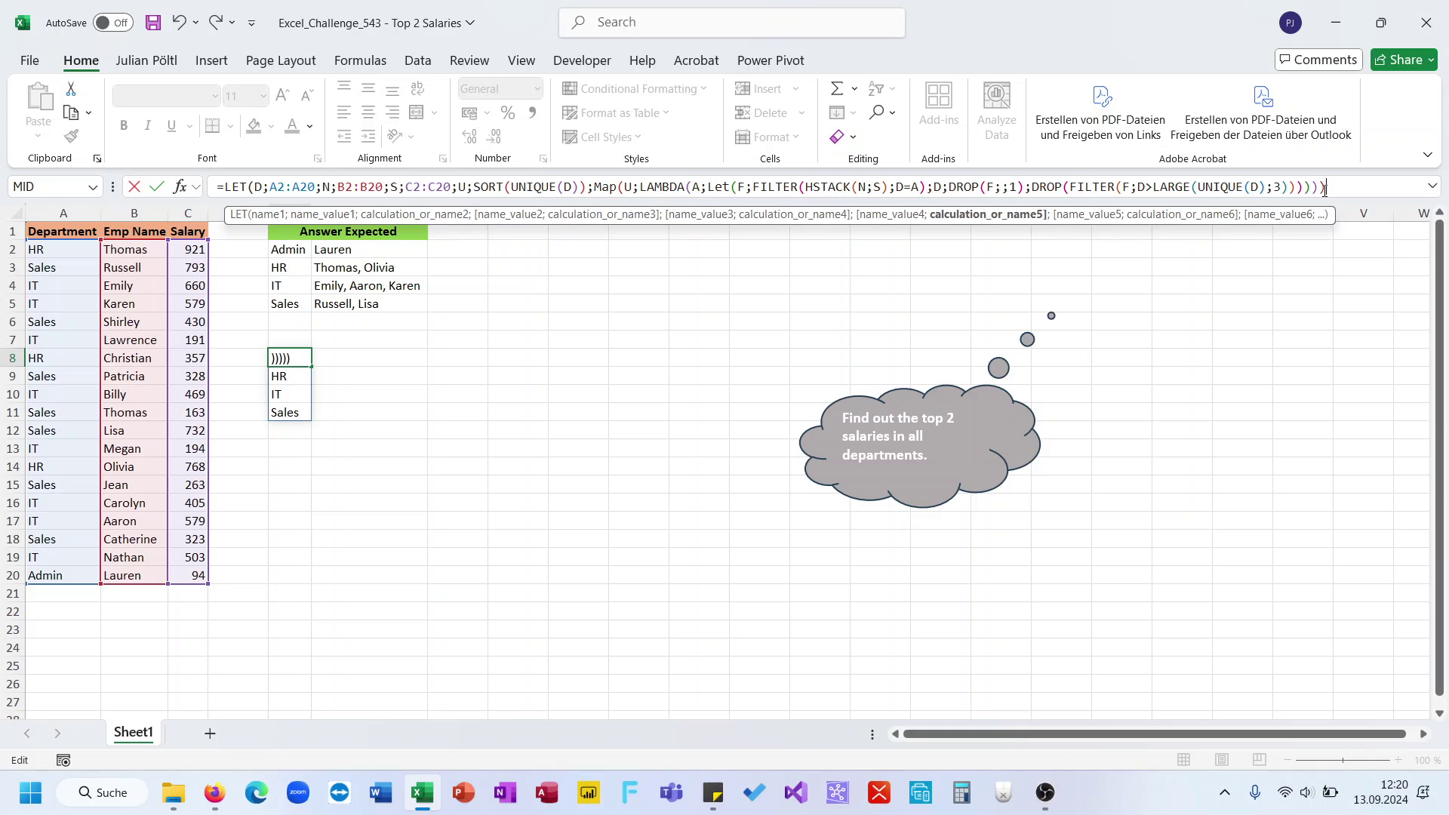
pyautogui.click(1298, 187)
pyautogui.write(';;-1')
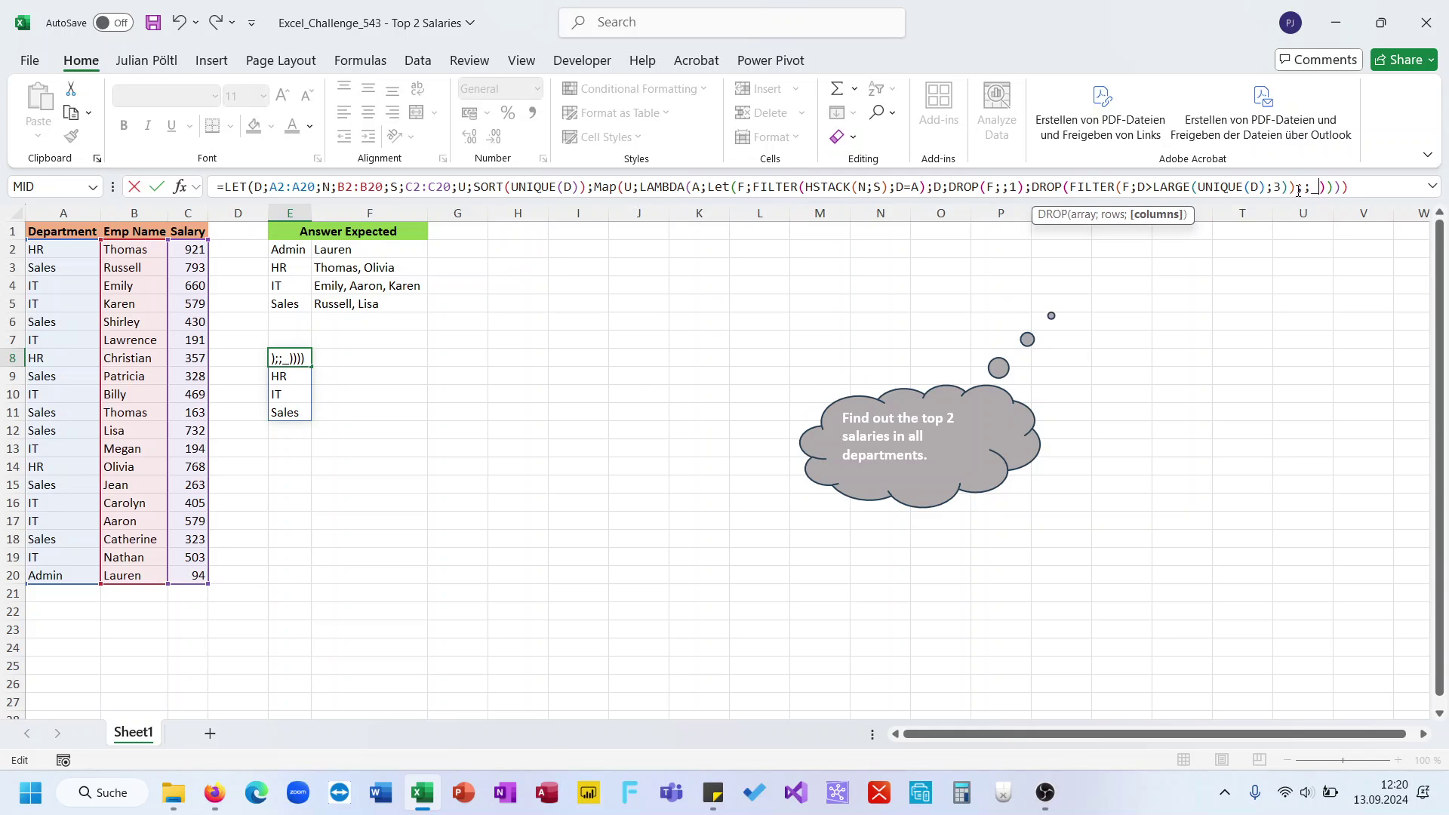
pyautogui.write(')')
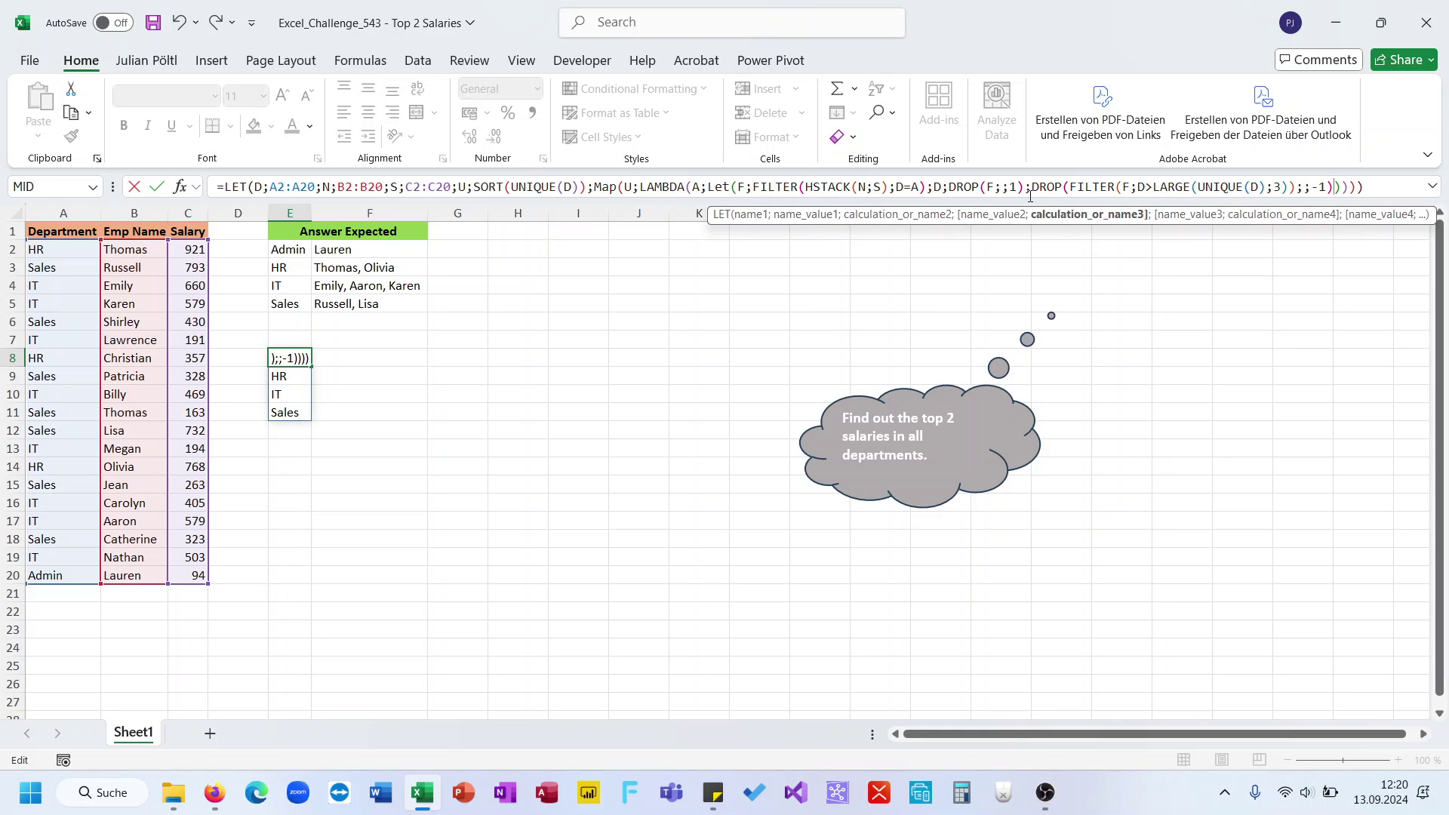
# Wrap the DROP around the second FILTER in TEXTJOIN with ", " as delimiter and an empty ignore_empty argument.
pyautogui.click(1031, 188)
pyautogui.write('TEXTJOIN(","')
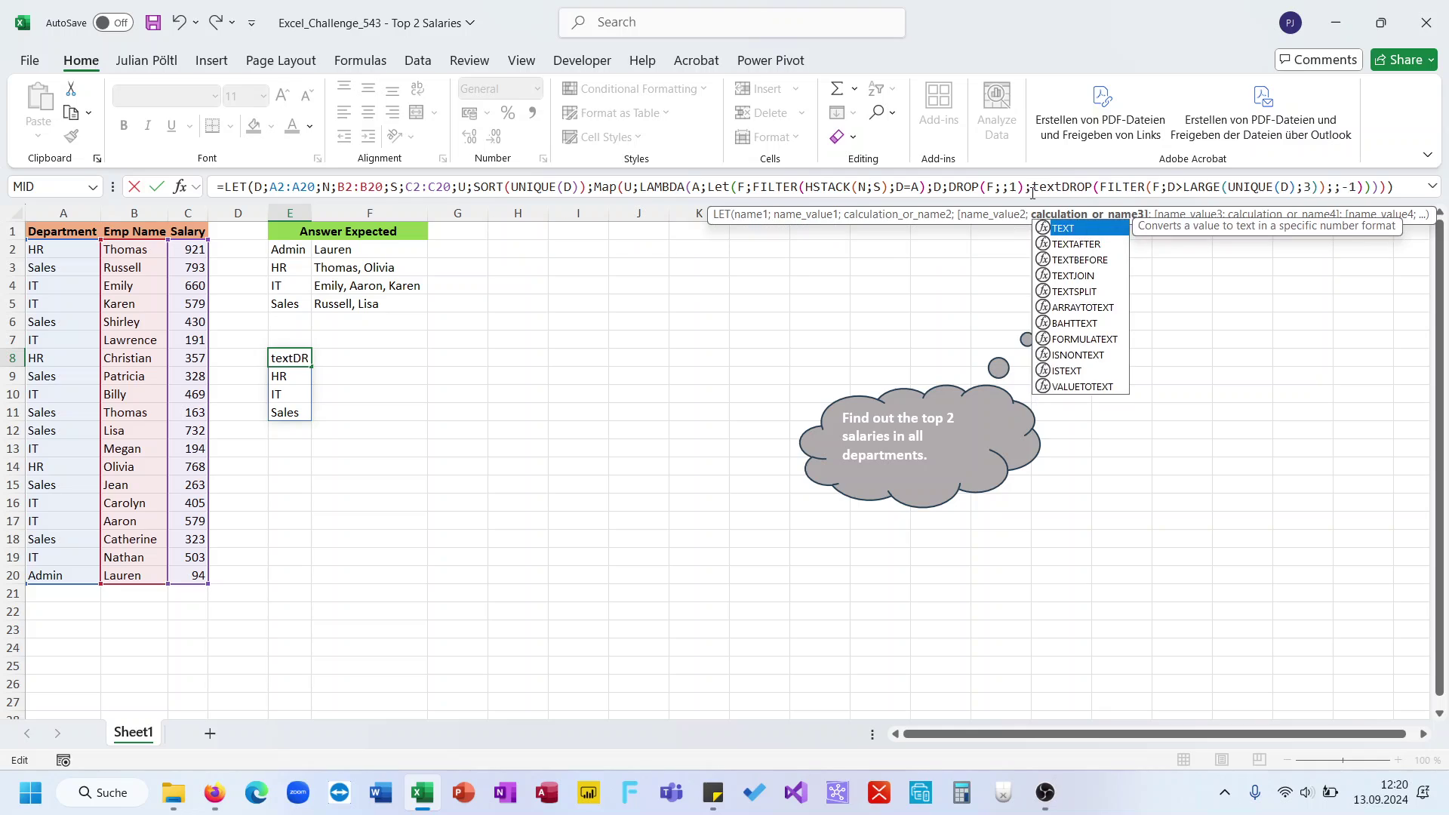
pyautogui.write(';')
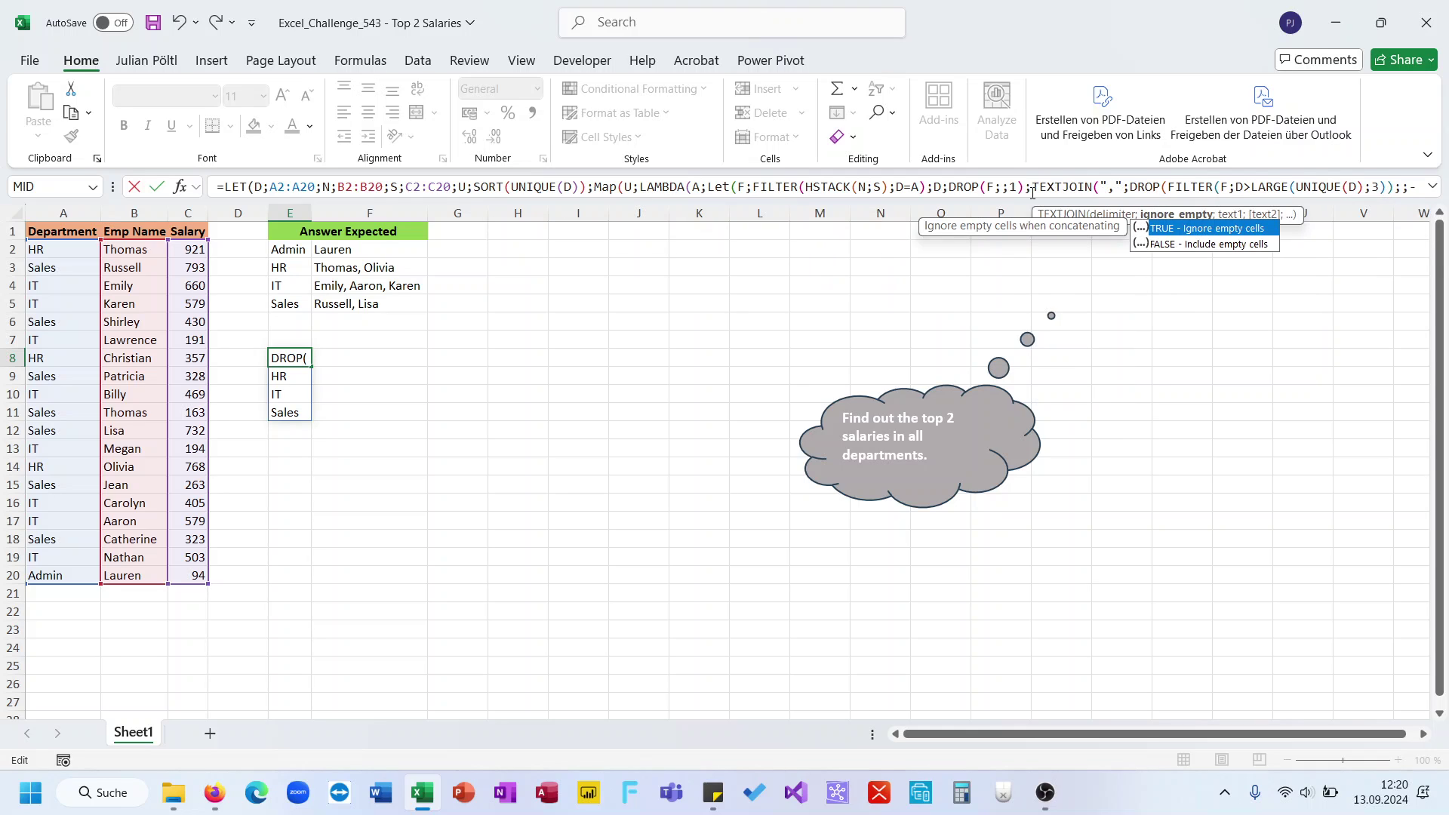
pyautogui.press('BackSpace')
pyautogui.press('BackSpace')
pyautogui.write('"')
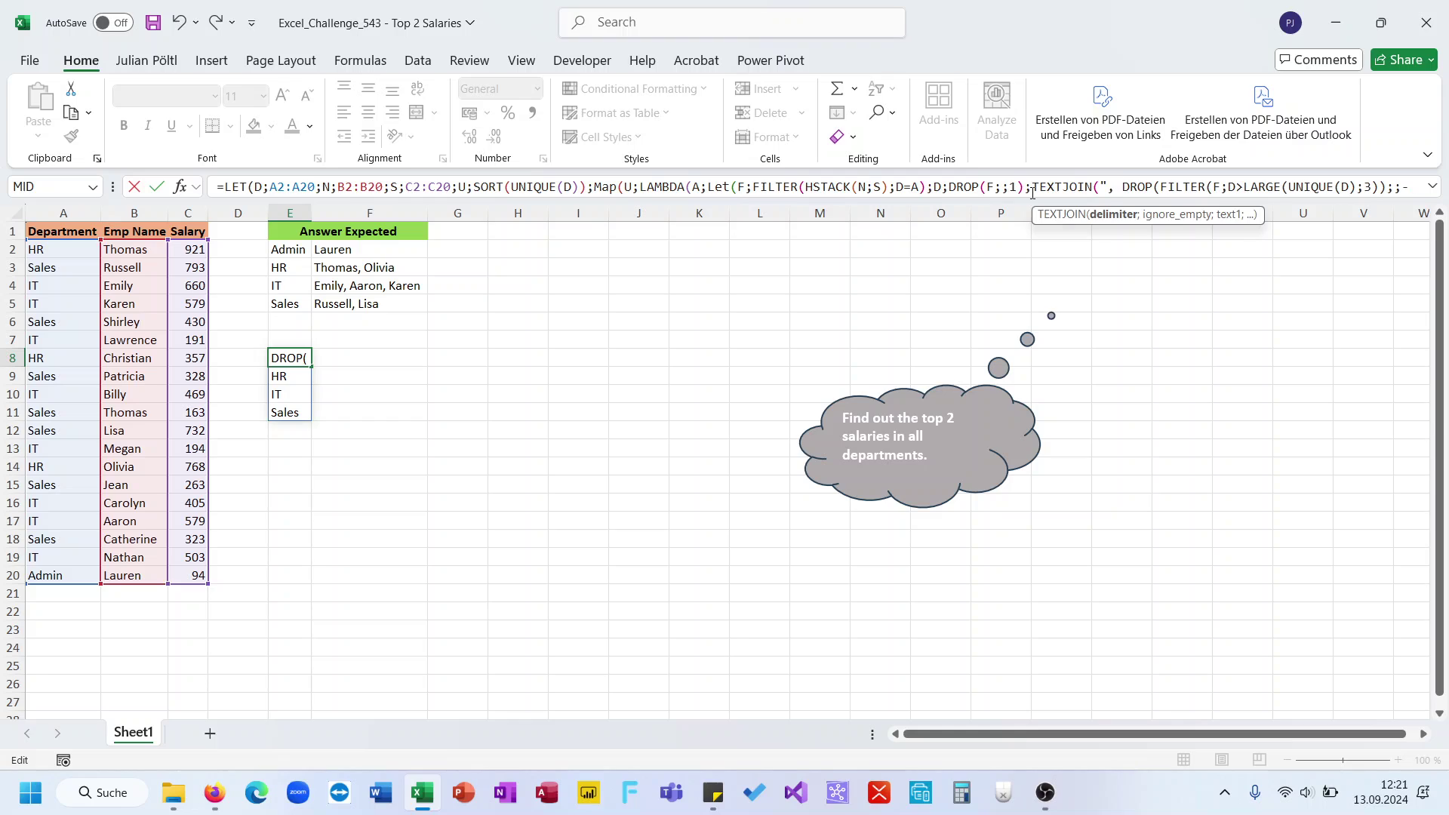
pyautogui.write(';;')
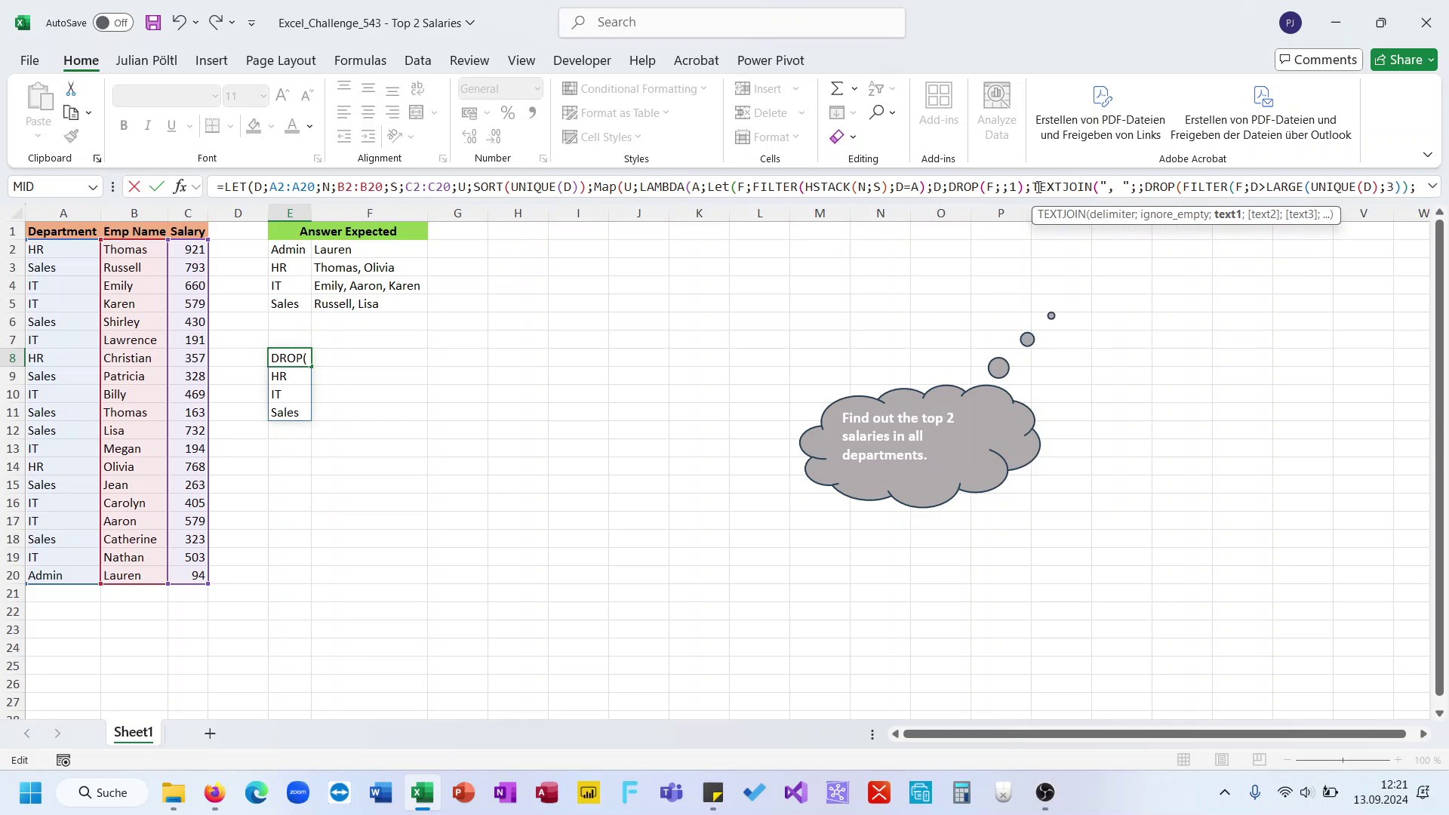
# Expand the formula bar, add the missing closing parenthesis at the formula's end and commit it in E8.
pyautogui.hotkey('ctrl', 'shift', 'u')
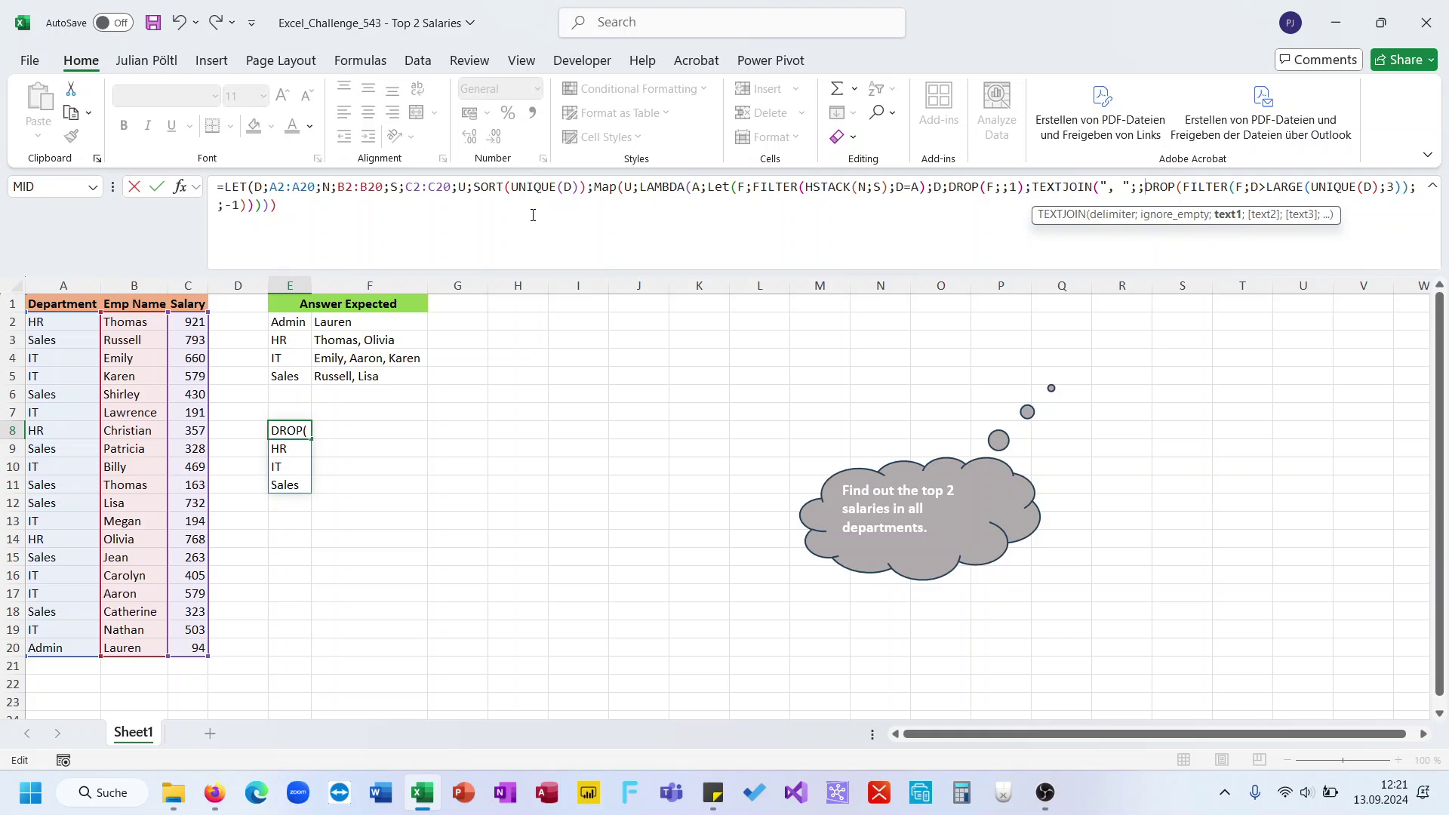
pyautogui.click(510, 220)
pyautogui.write('(D')
pyautogui.write(')')
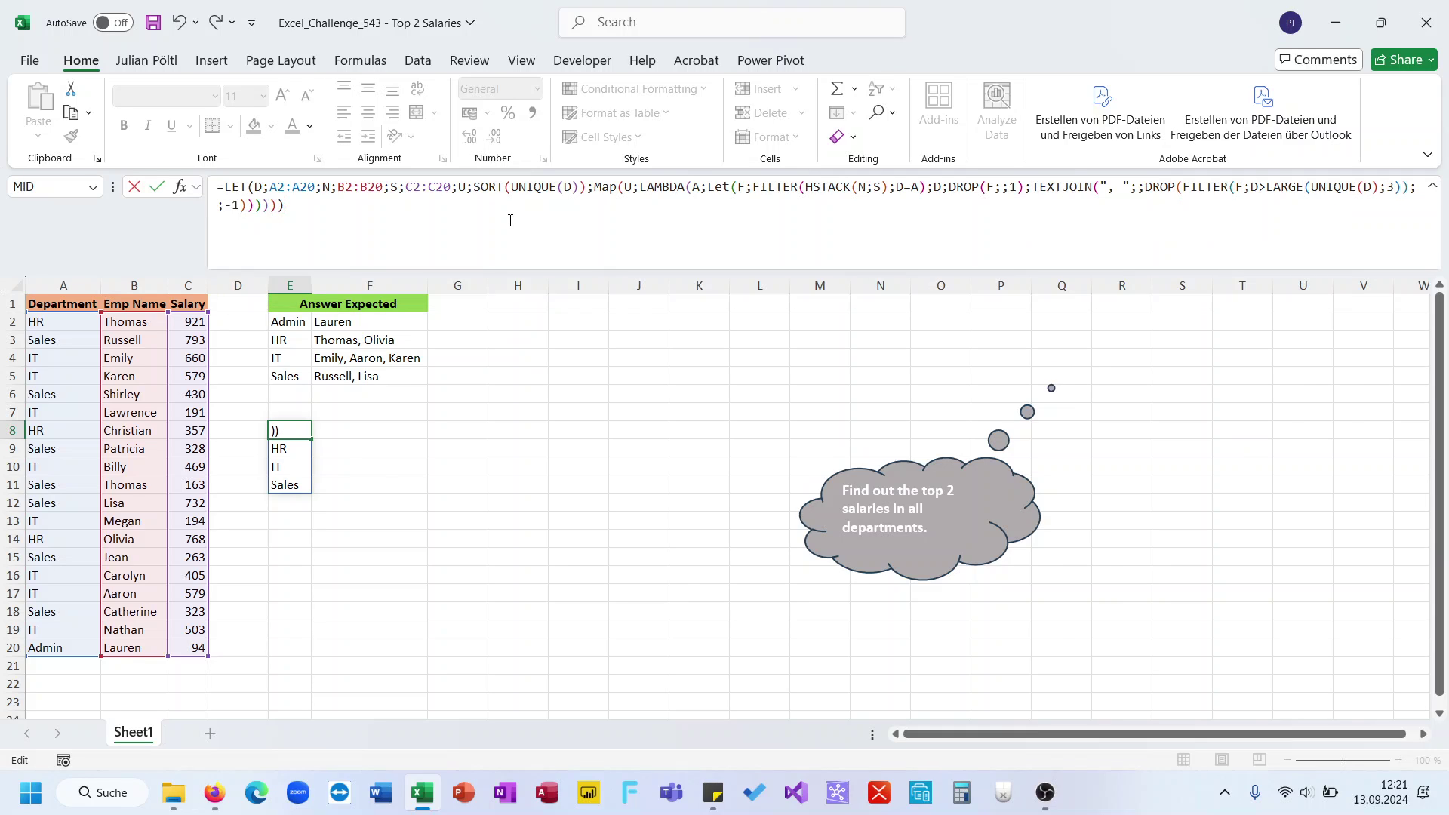
pyautogui.hotkey('ctrl', 'Return')
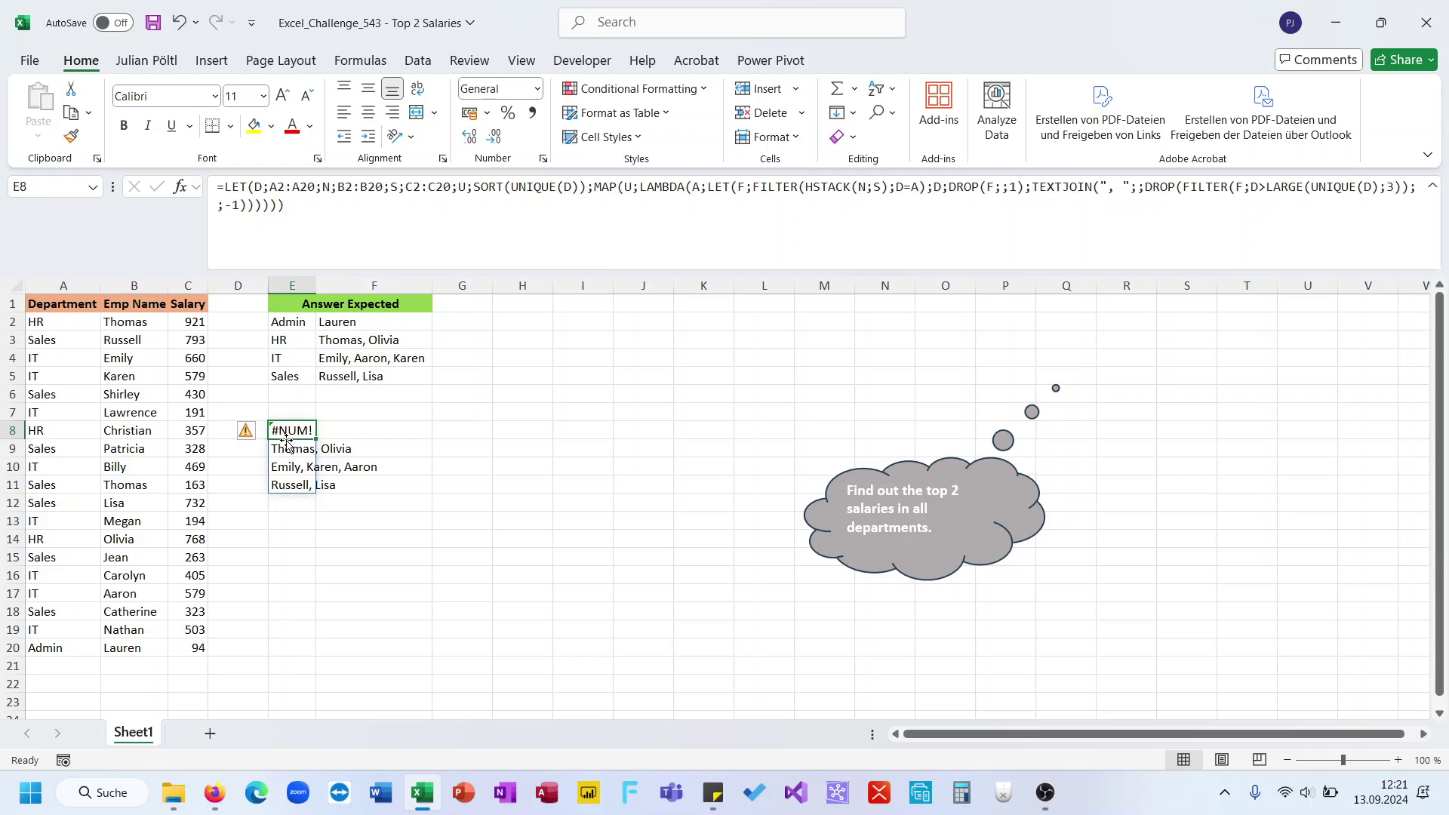
# Wrap LARGE(UNIQUE(D);3) in IFERROR with 0 as the fallback value and commit the formula.
pyautogui.doubleClick(1395, 186)
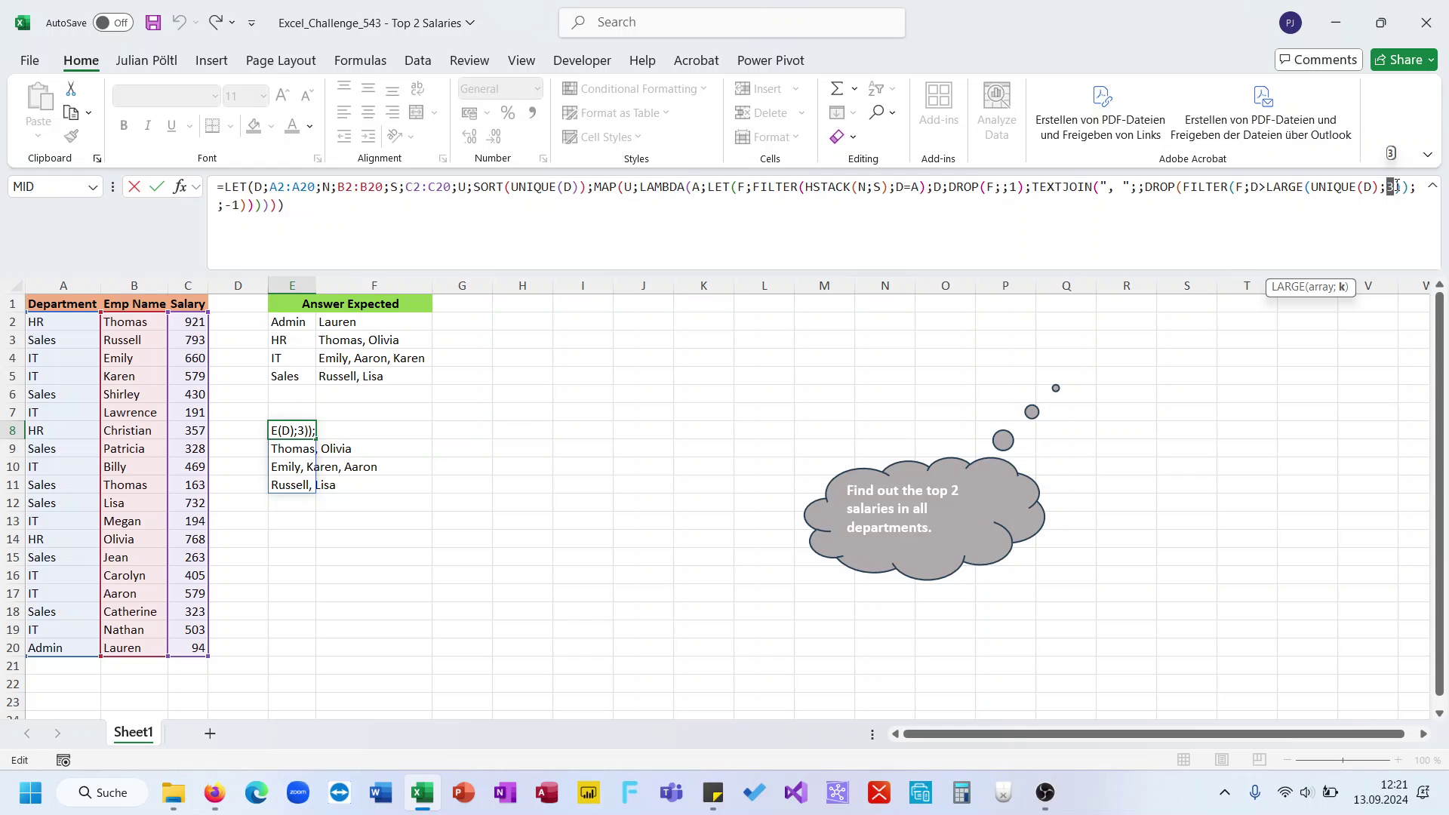
pyautogui.click(1267, 191)
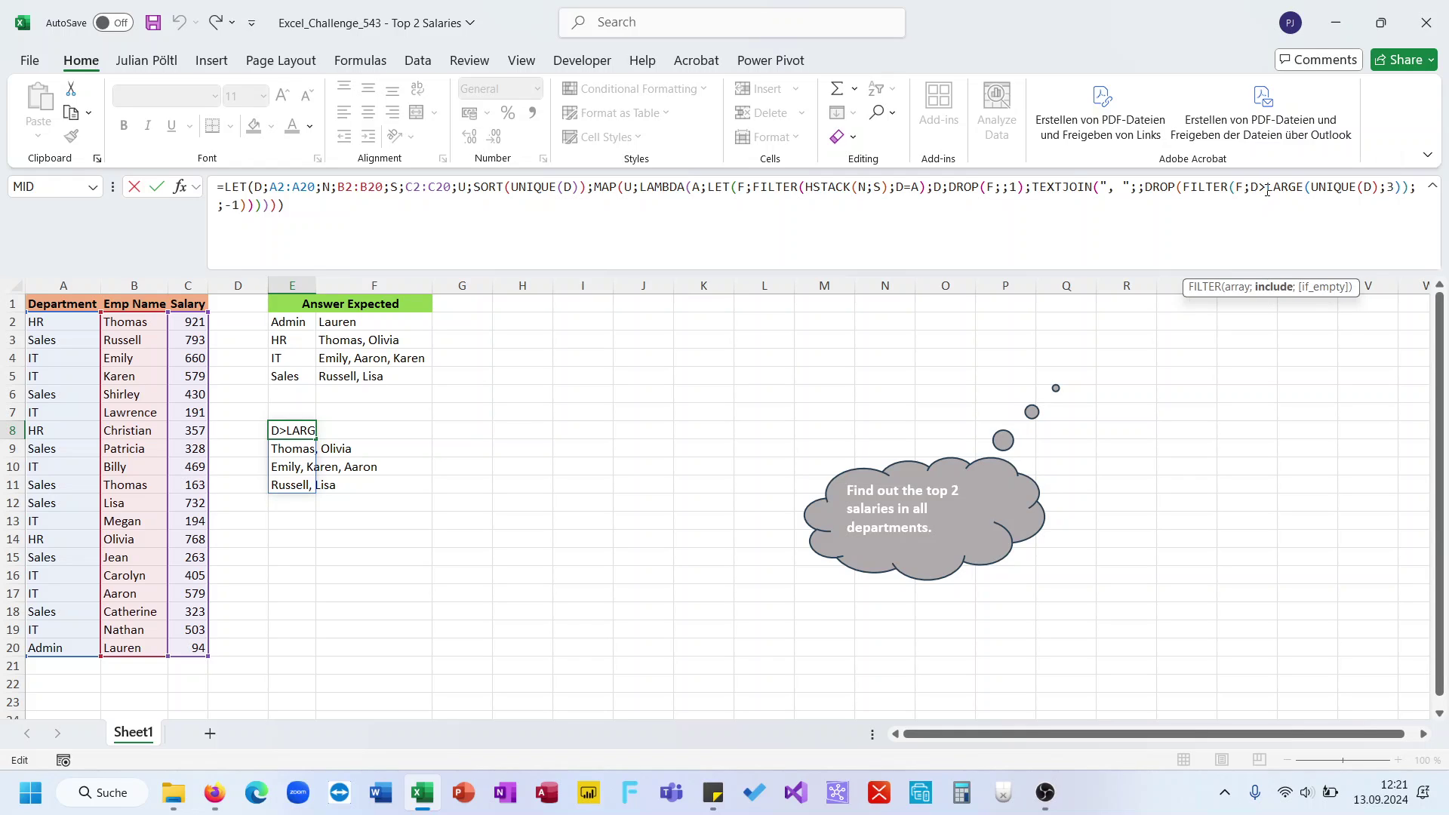
pyautogui.write('IF')
pyautogui.press('Down')
pyautogui.press('Tab')
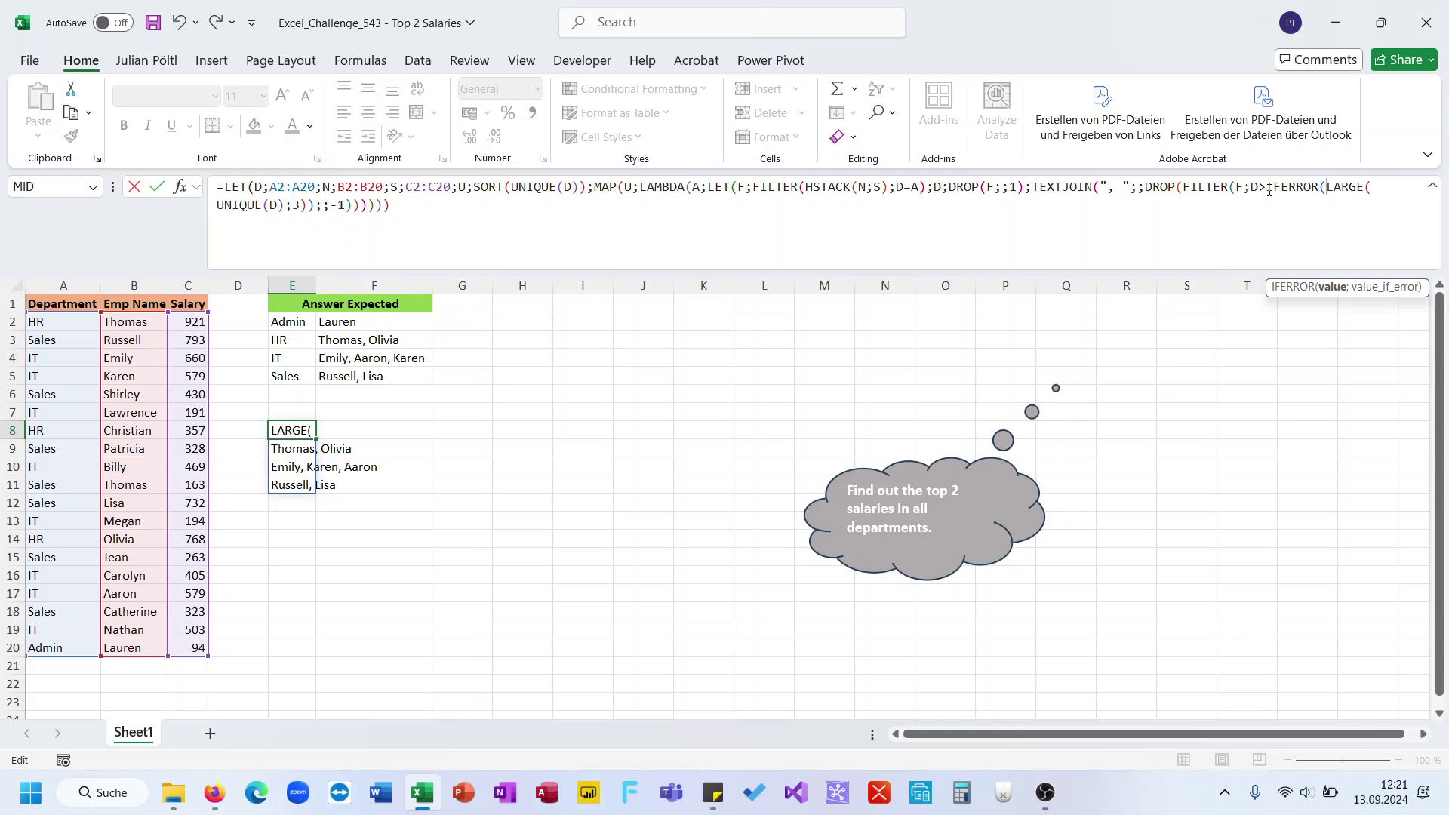
pyautogui.click(354, 205)
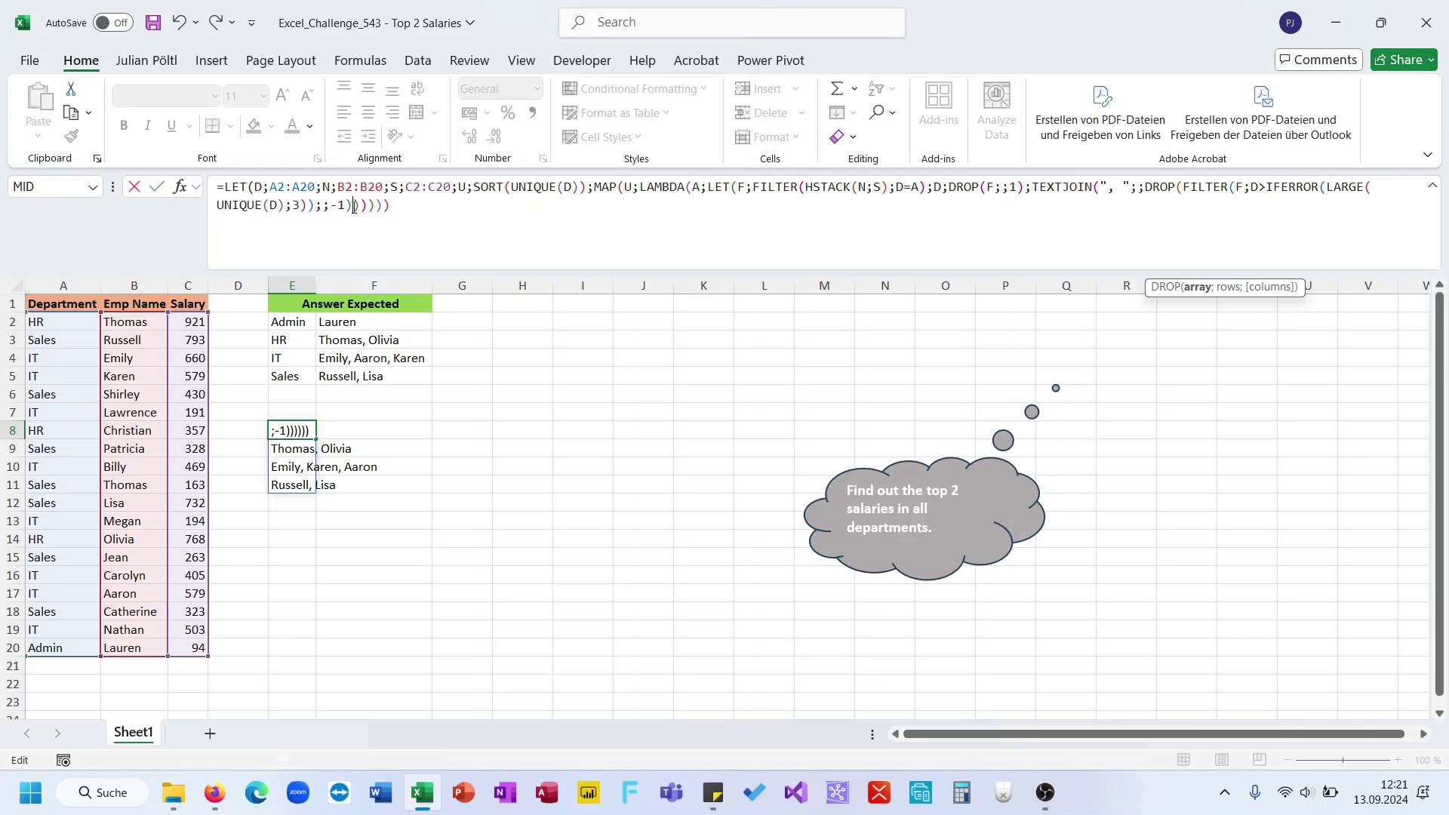
pyautogui.press('Left')
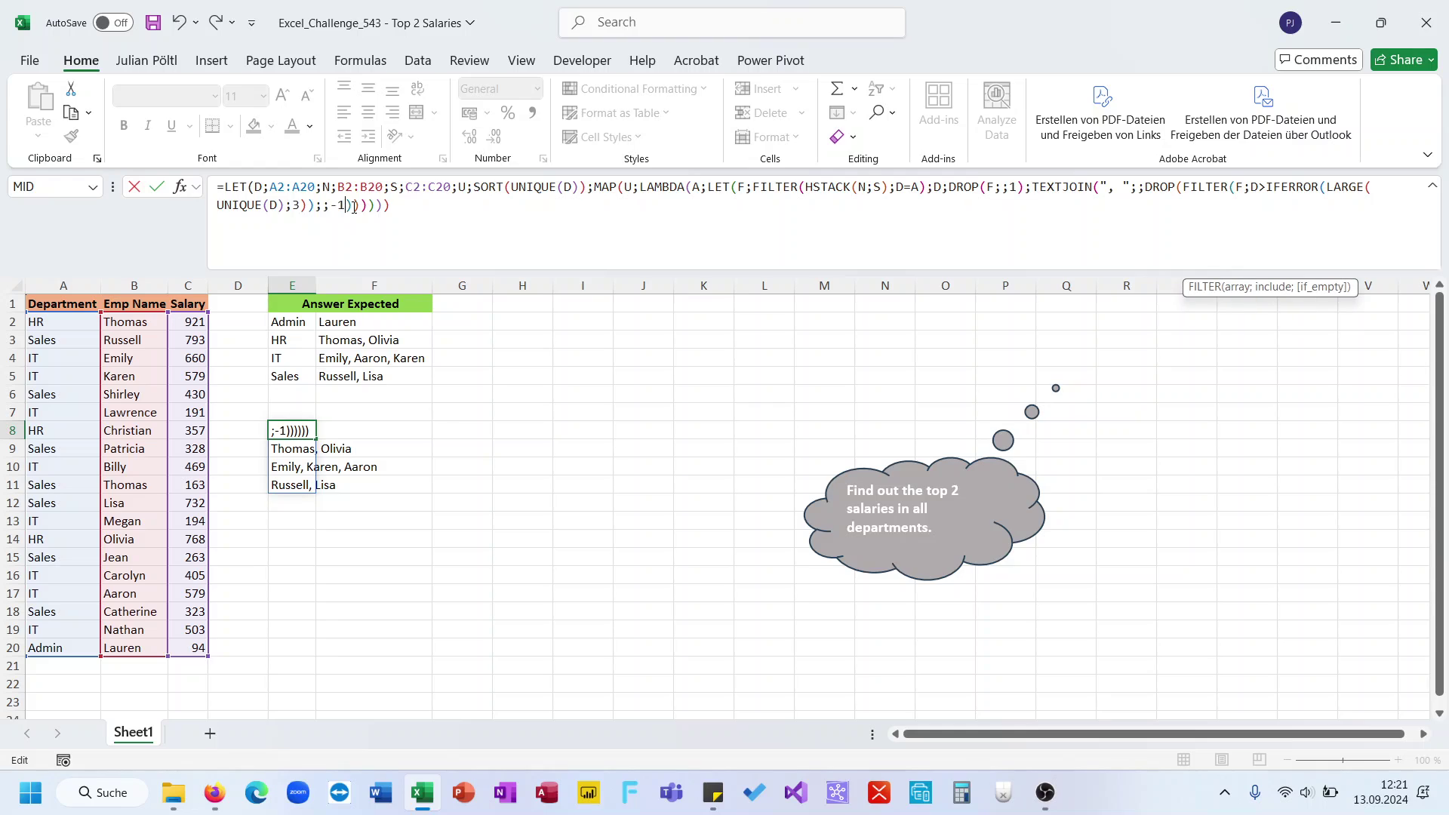
pyautogui.click(311, 208)
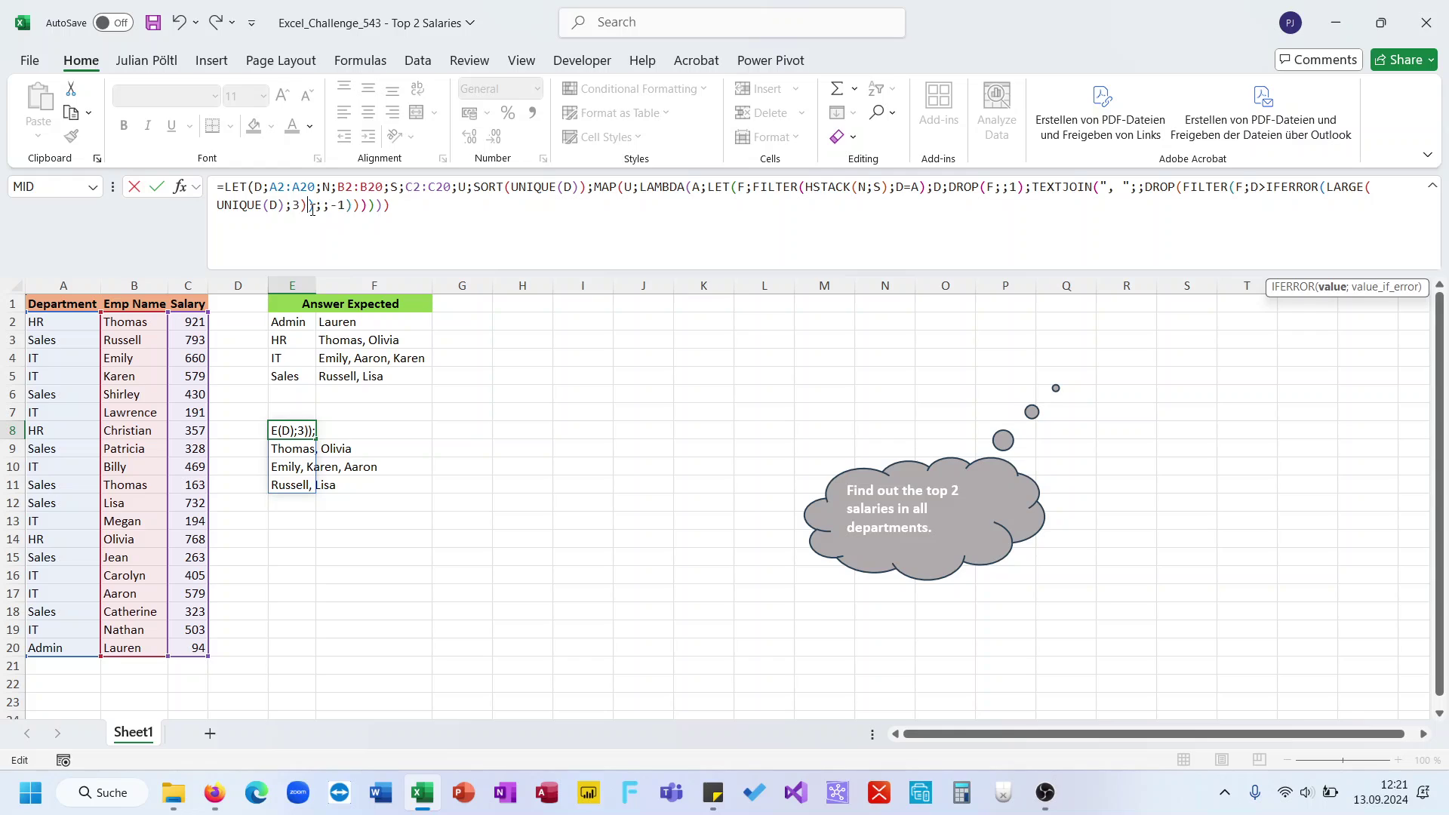
pyautogui.write(';0)')
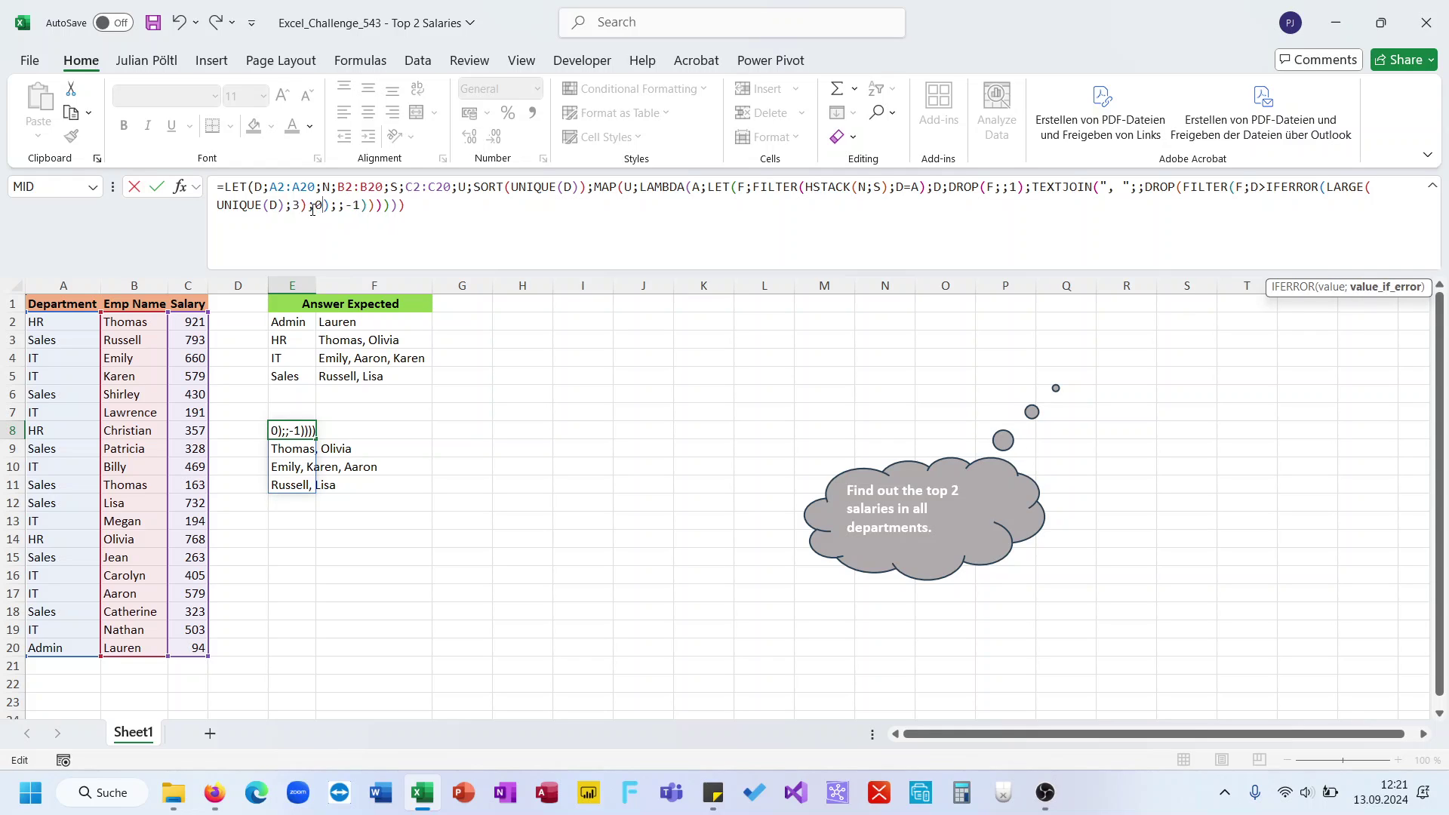
pyautogui.hotkey('ctrl', 'Return')
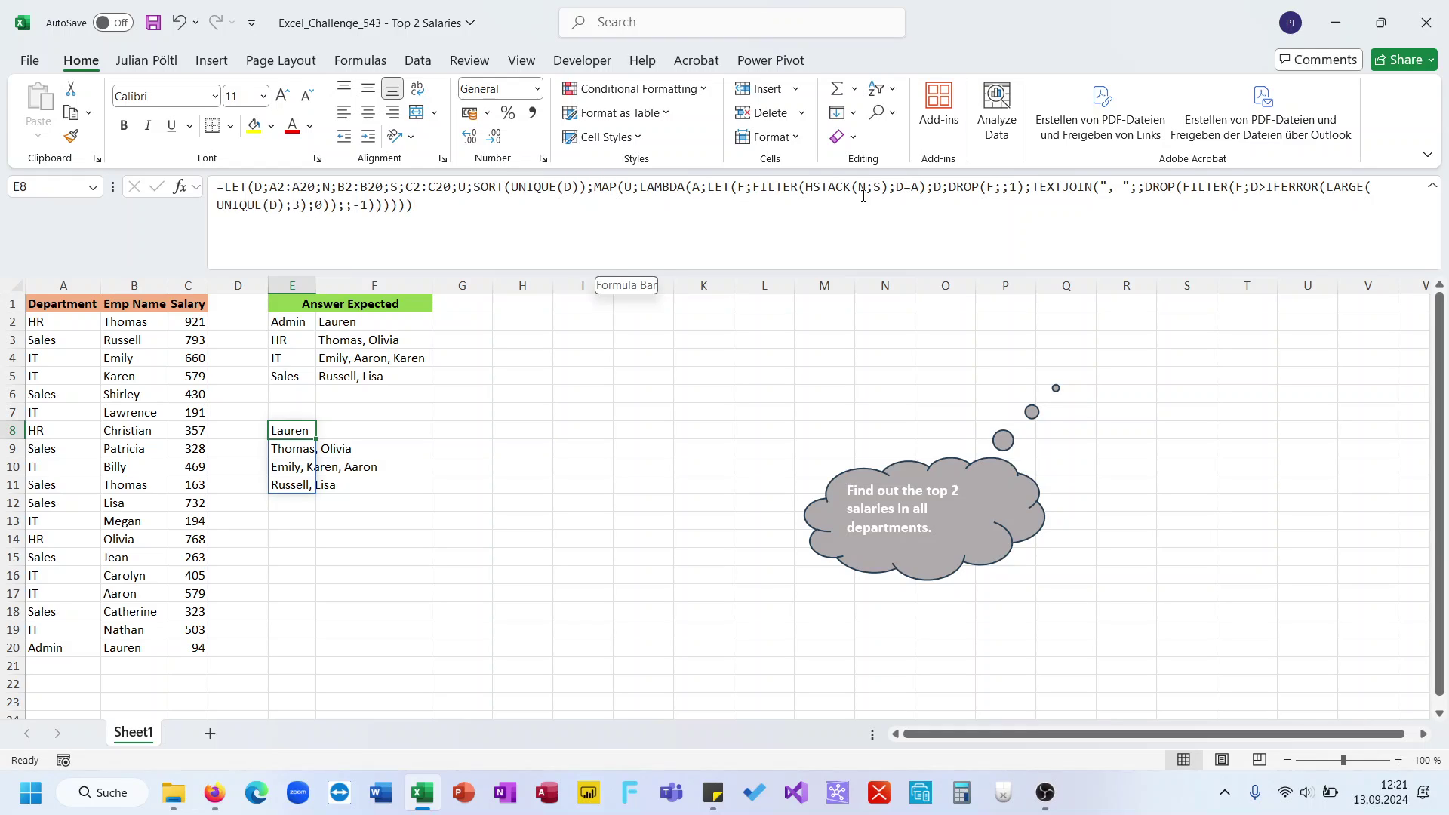
# Wrap the MAP in HSTACK with U as the first array to add the departments, and commit the formula.
pyautogui.click(594, 188)
pyautogui.write('HSTACK(')
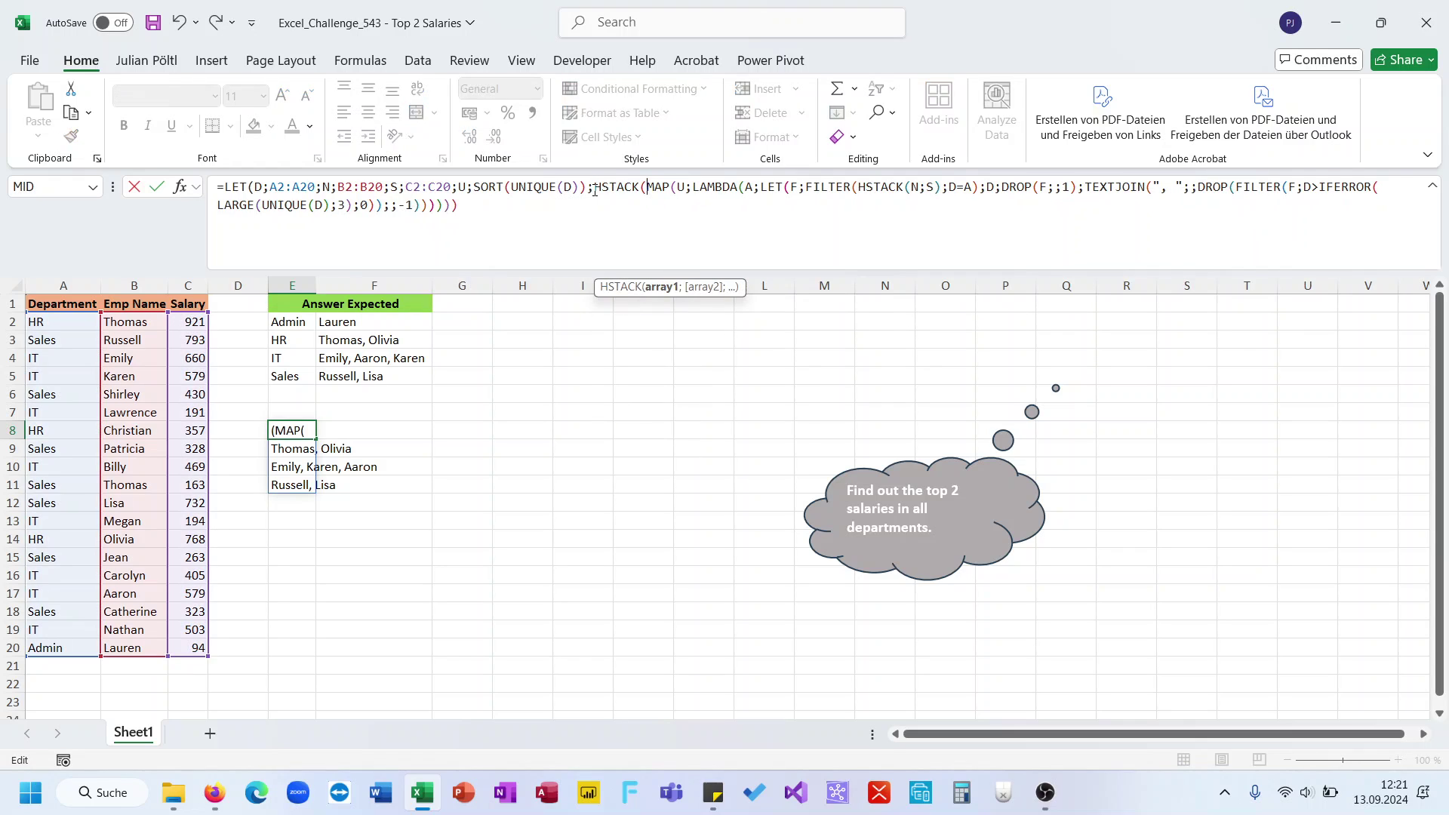
pyautogui.write('U)')
pyautogui.press('BackSpace')
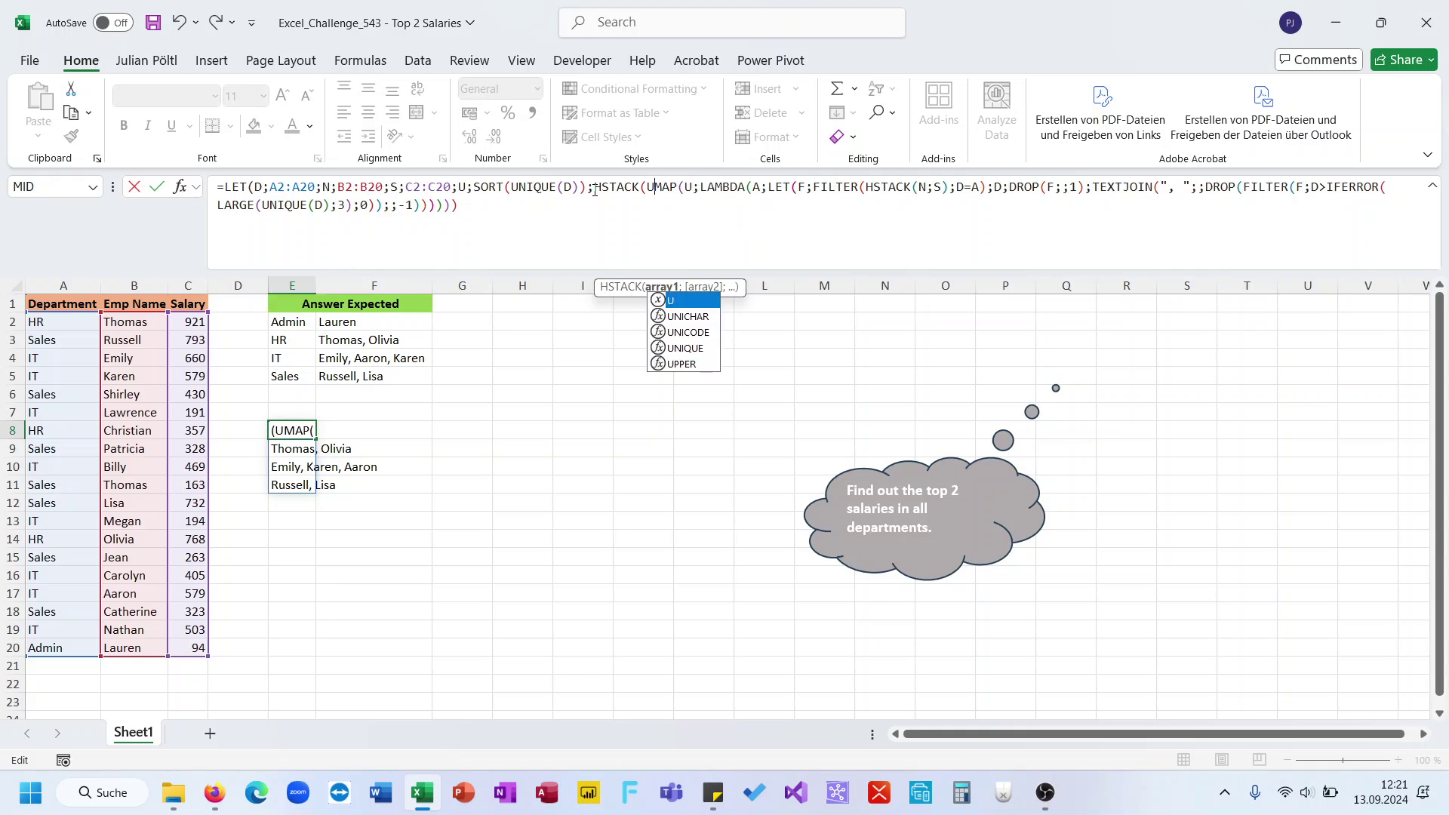
pyautogui.write(';')
pyautogui.press('End')
pyautogui.write(')')
pyautogui.hotkey('ctrl', 'Return')
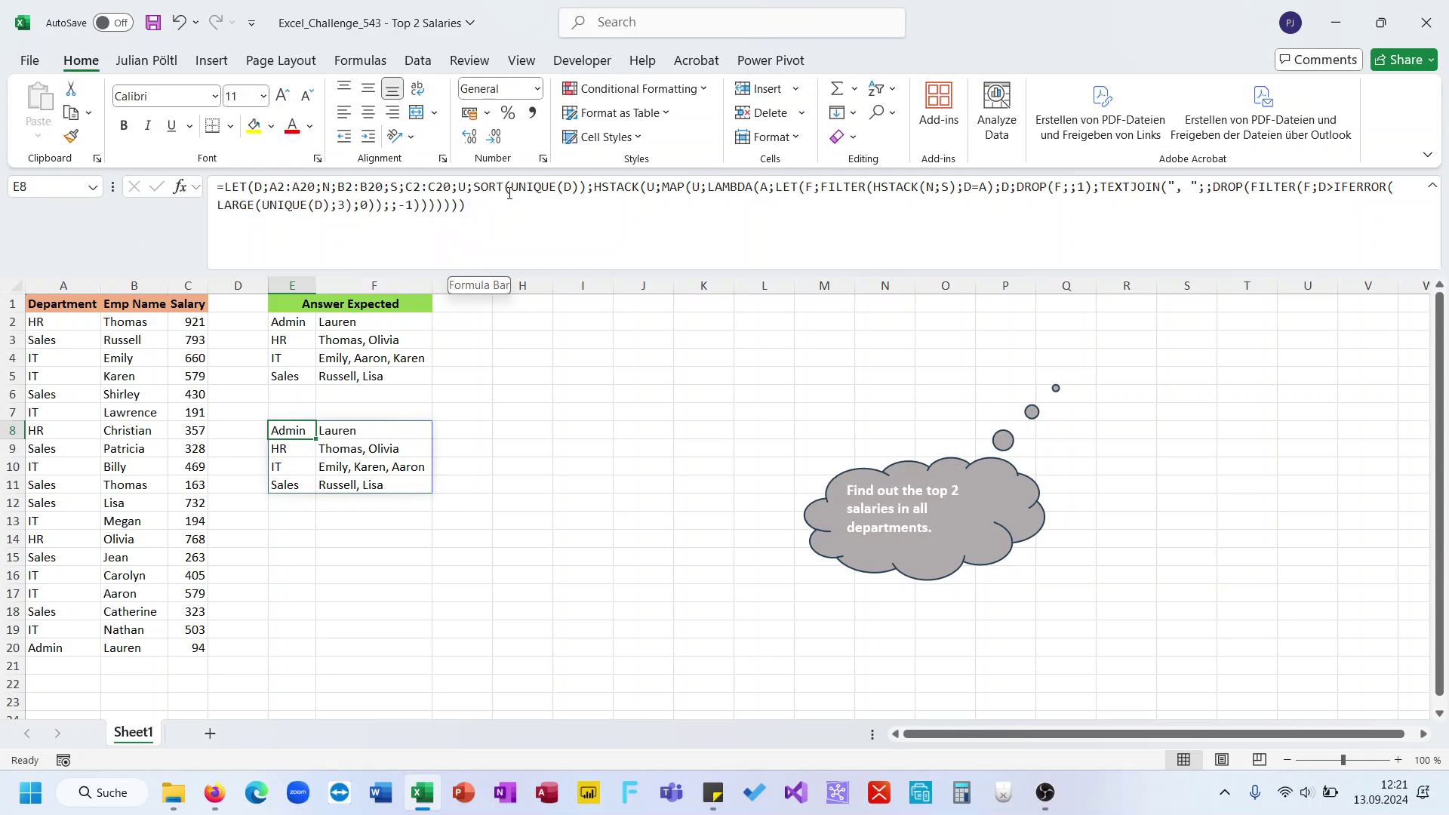
# Highlight the SORT(UNIQUE(D)) and MAP parts of the finished formula to review them.
pyautogui.moveTo(474, 188); pyautogui.dragTo(586, 194)
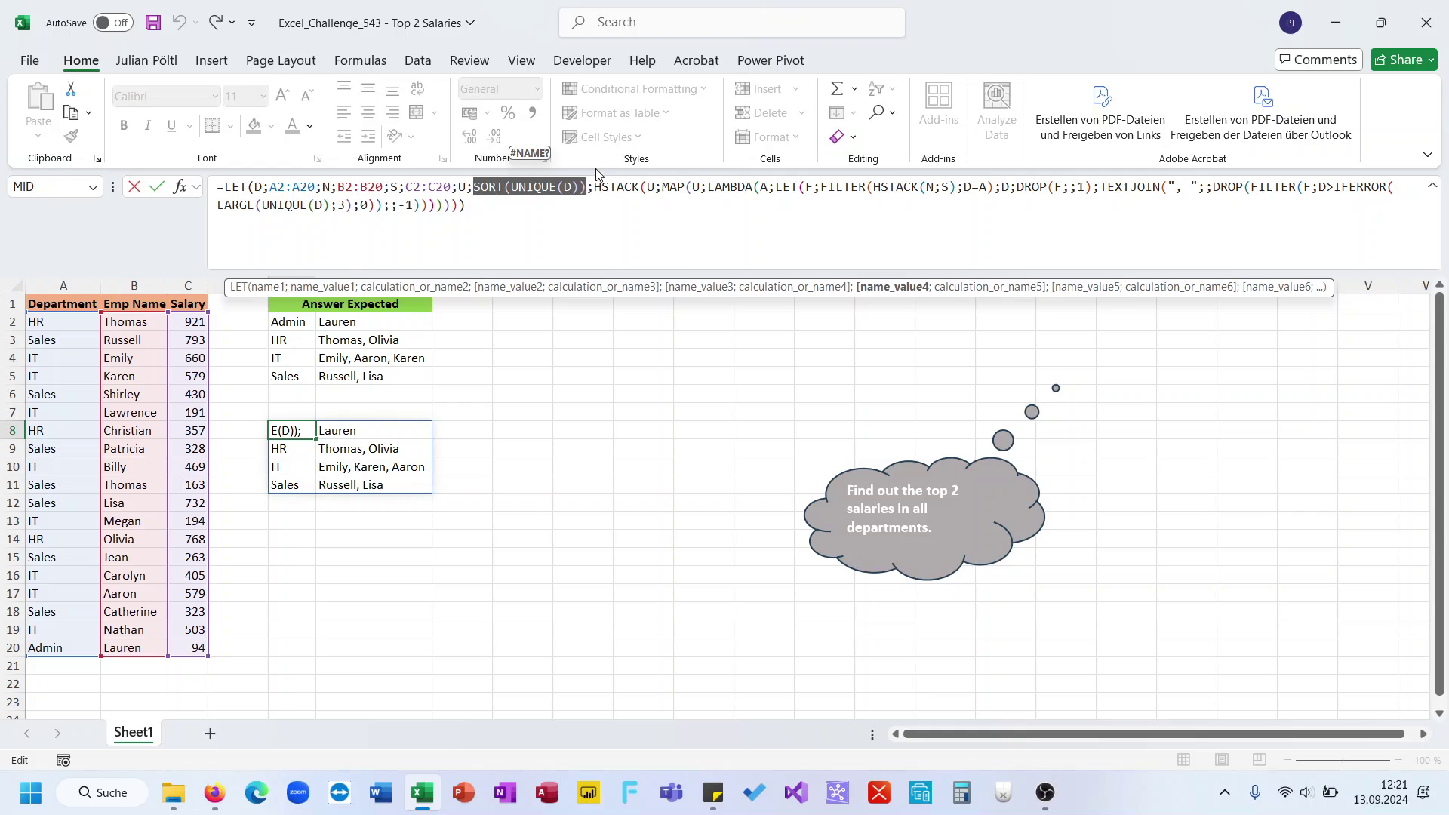
pyautogui.moveTo(664, 189); pyautogui.dragTo(465, 227)
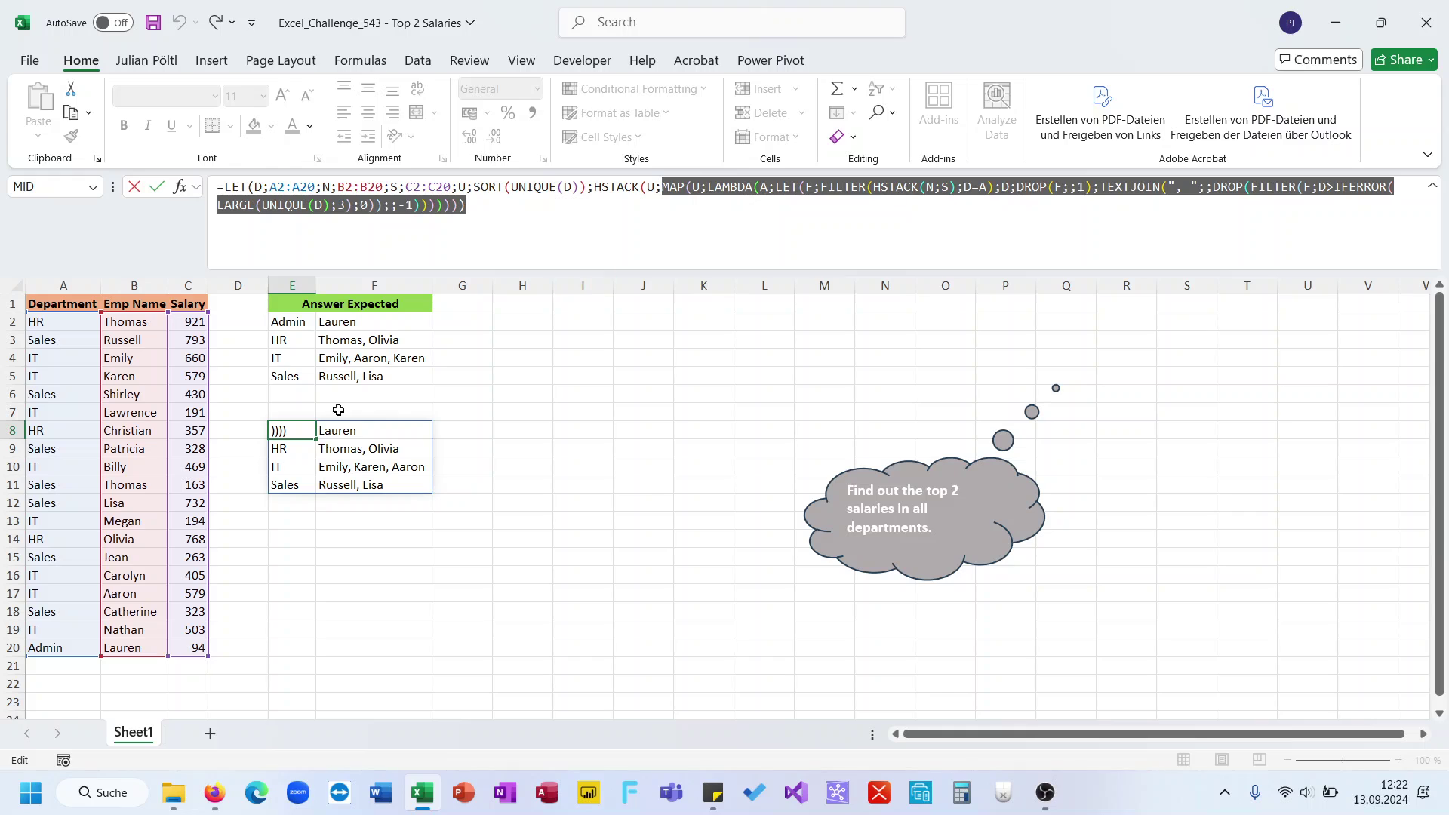
pyautogui.moveTo(147, 322); pyautogui.dragTo(143, 361)
pyautogui.moveTo(142, 511); pyautogui.dragTo(139, 604)
pyautogui.press('Escape')
# Copy the complete LET formula of E8 from the formula bar and close the cell edit.
pyautogui.click(812, 206)
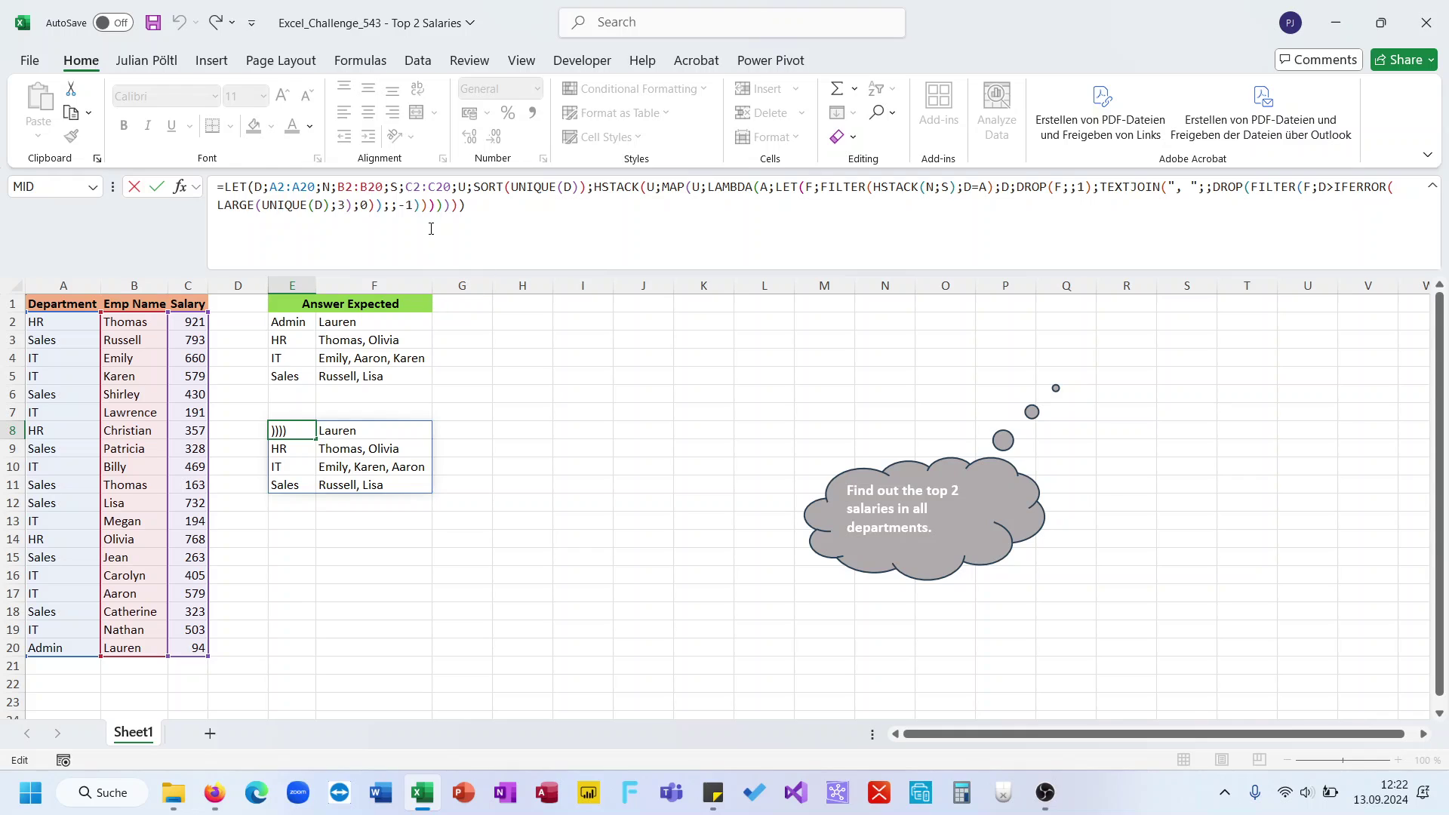
pyautogui.hotkey('ctrl', 'a')
pyautogui.hotkey('ctrl', 'c')
pyautogui.press('Return')
# Switch to Word, create a blank document and paste the copied formula into it.
pyautogui.click(381, 792)
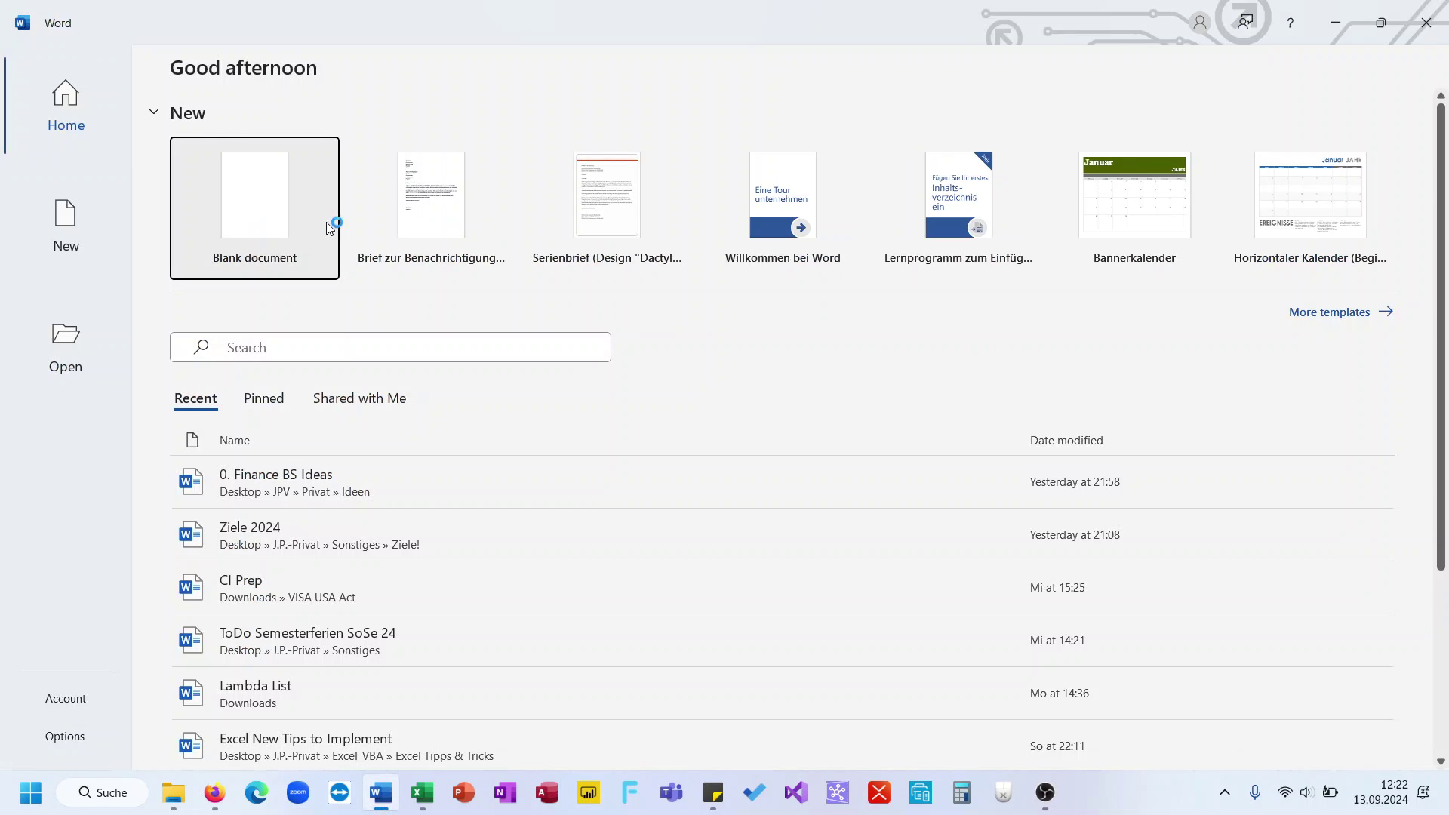
pyautogui.click(273, 209)
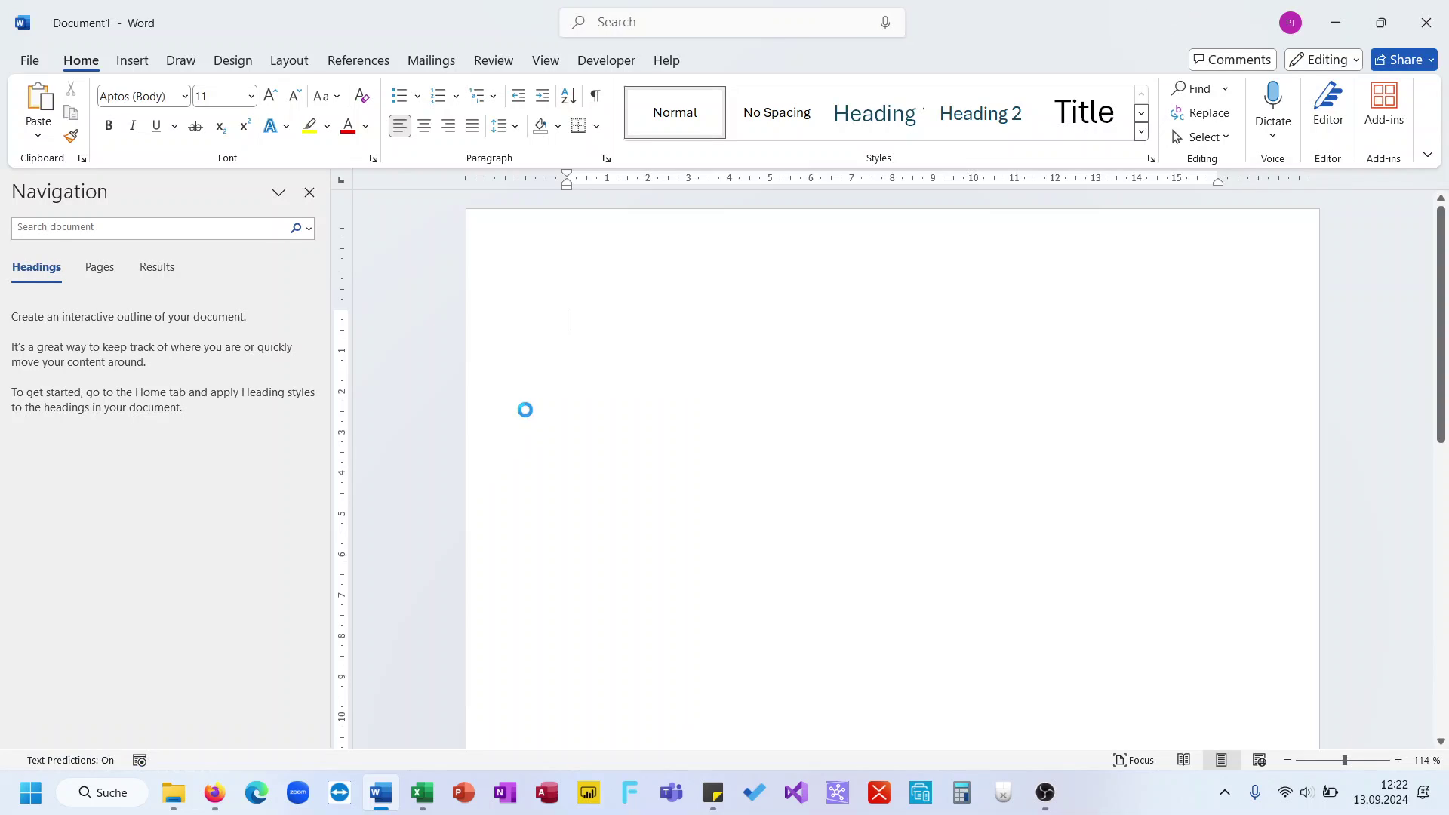
pyautogui.hotkey('ctrl', 'v')
# Replace all semicolons with commas in the pasted formula and close Find and Replace.
pyautogui.hotkey('ctrl', 'h')
pyautogui.write(';')
pyautogui.press('Tab')
pyautogui.write(',')
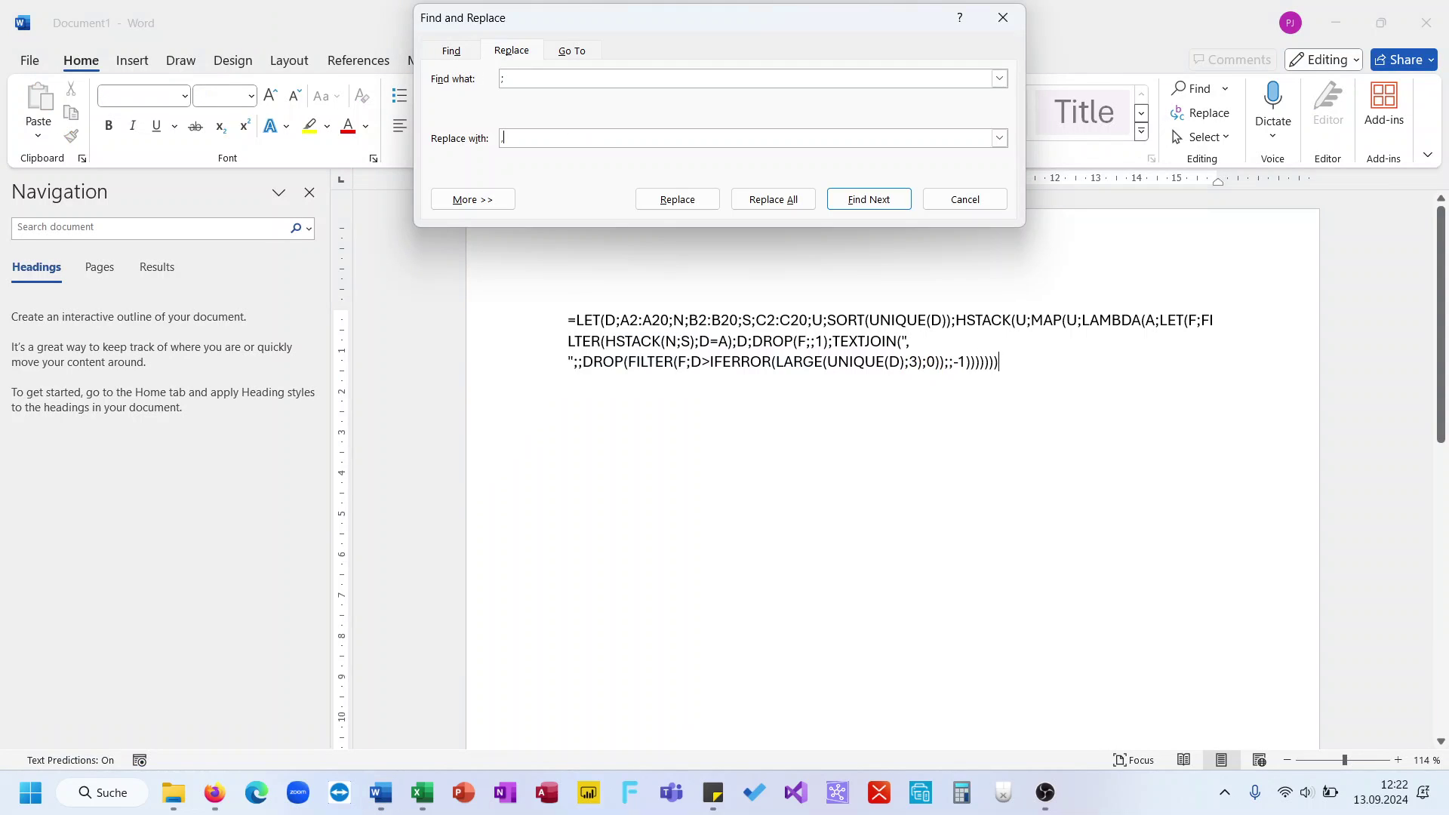
pyautogui.click(772, 199)
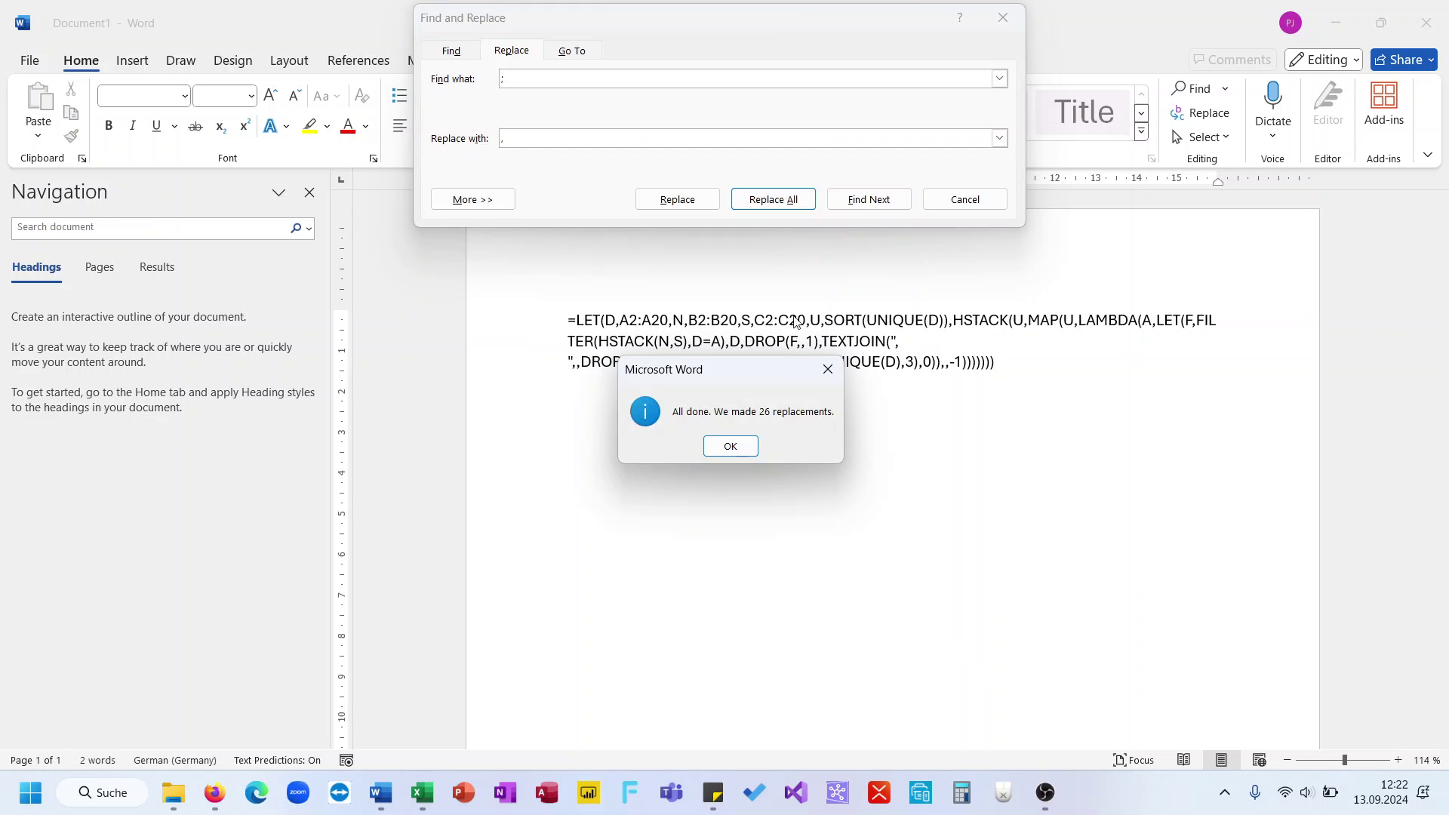
pyautogui.click(731, 447)
pyautogui.click(965, 199)
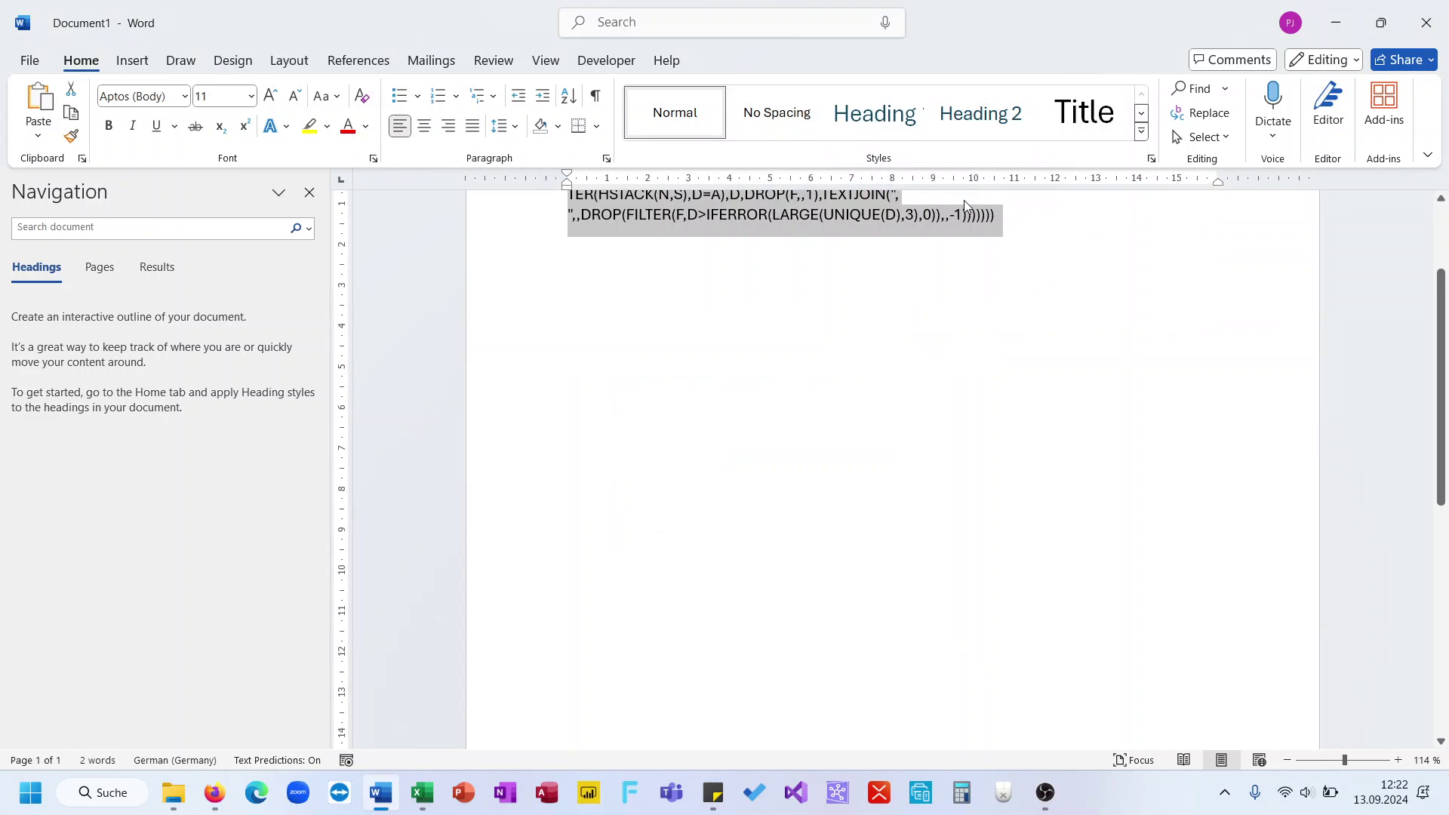
# Switch to the LinkedIn challenge post in Firefox and enter the comma-separated LET formula in the comment field.
pyautogui.moveTo(214, 792)
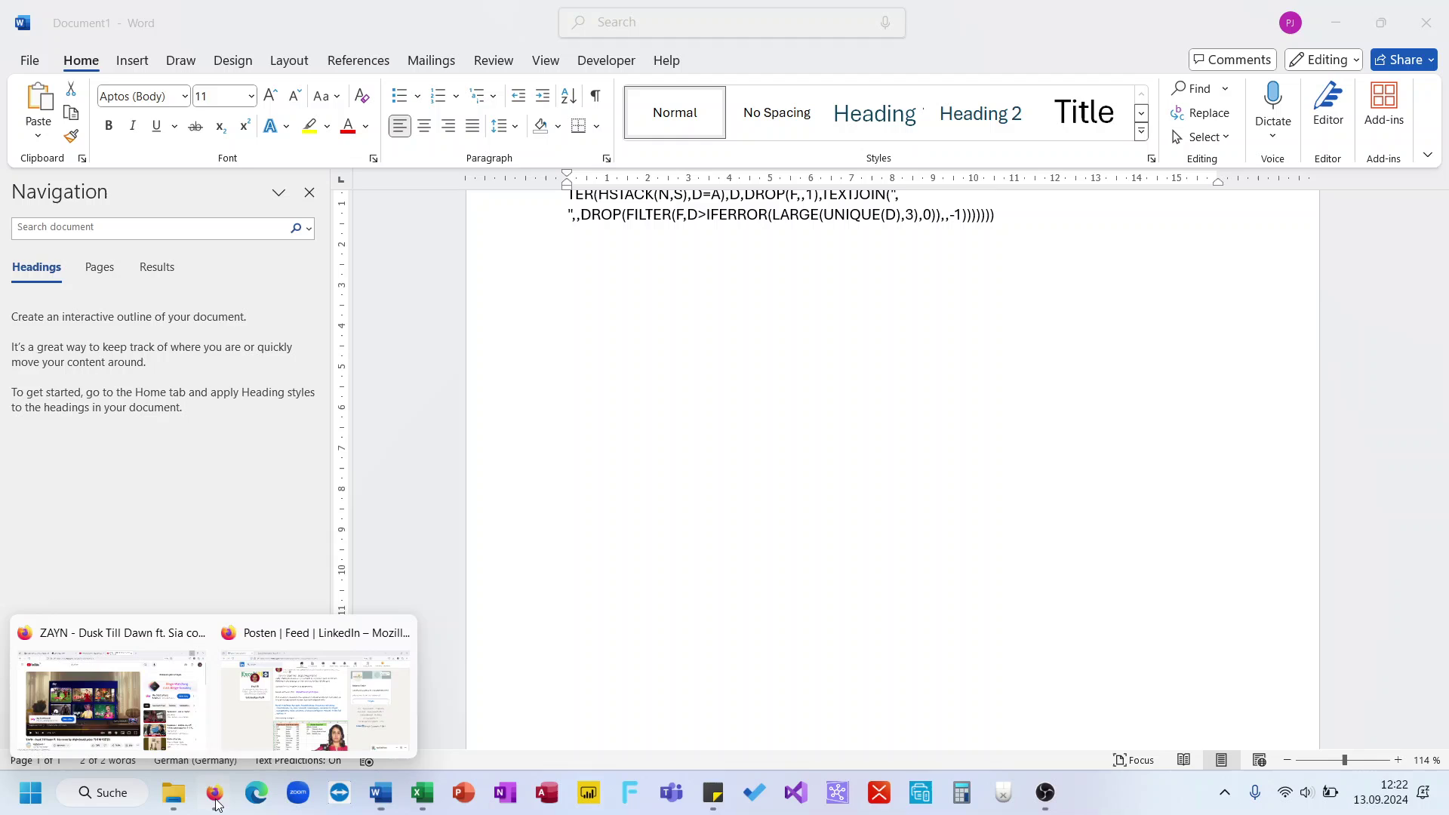
pyautogui.click(317, 694)
pyautogui.scroll(-10, 631, 497)
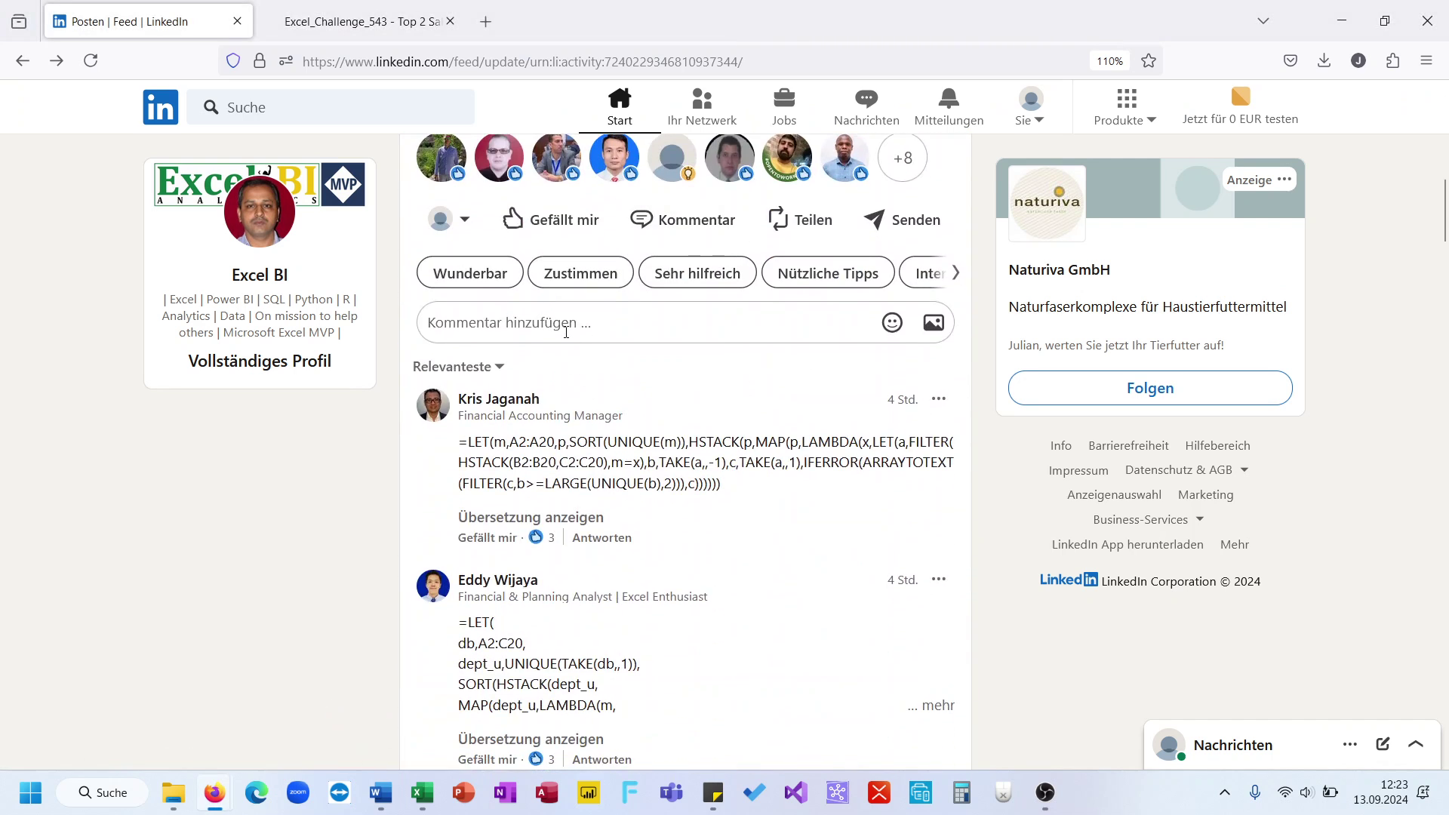
pyautogui.click(571, 324)
pyautogui.write('=LET(D,A2:A20,N,B2:B20,S,C2:C20,U,SORT(UNIQUE(D)),HSTACK(U,MAP(U,LAMBDA(A,LET(F,FILTER(HSTACK(N,S),D=A),D,DROP(F,,1),TEXTJOIN(", ",,DROP(FILTER(F,D>IFERROR(LARGE(UNIQUE(D),3),0)),,-1)))))))')
# Examine the solutions other commenters posted, highlighting the ARRAYTOTEXT formula in the last loaded comment.
pyautogui.scroll(-3, 754, 419)
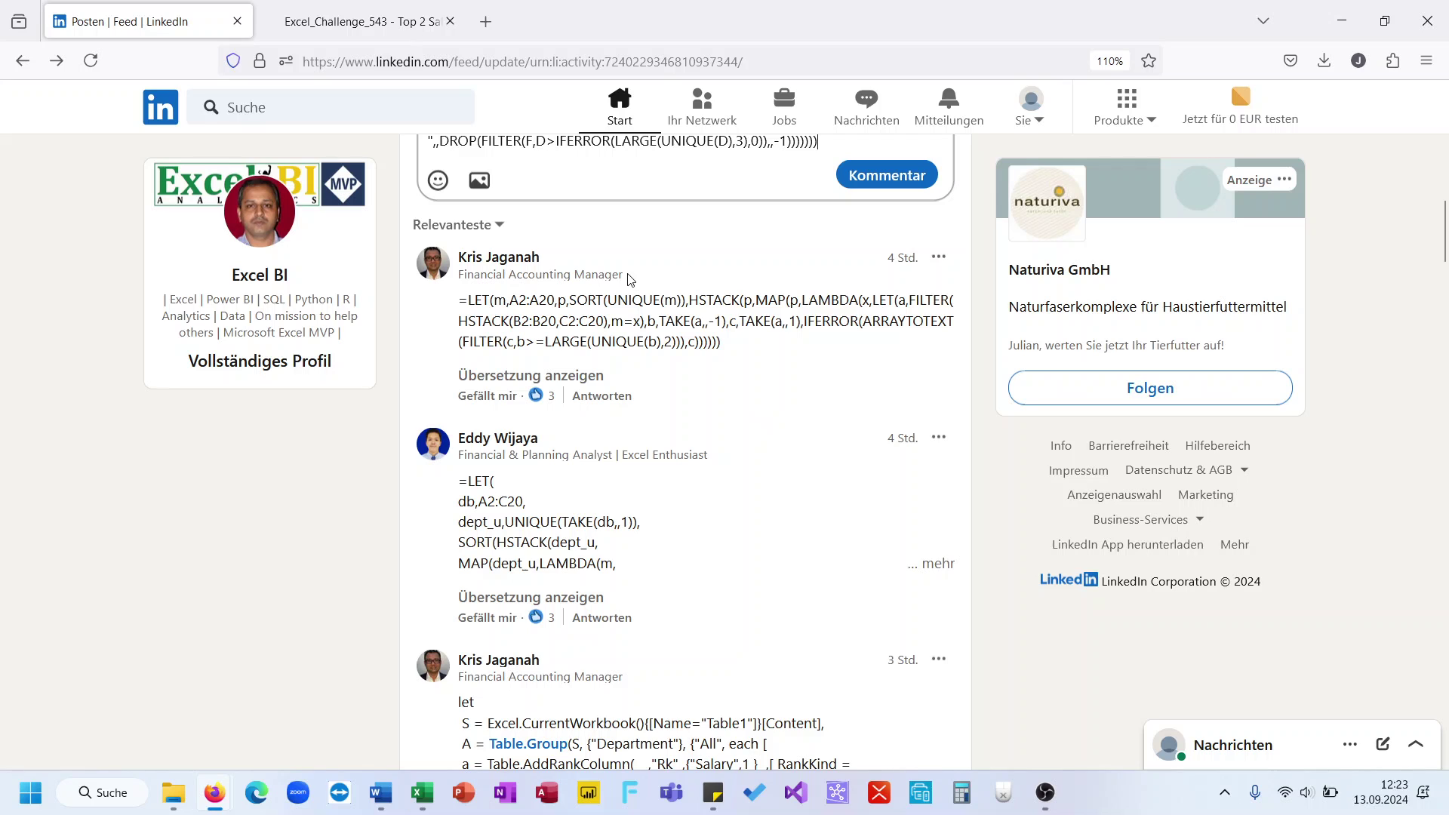
pyautogui.scroll(-15, 604, 326)
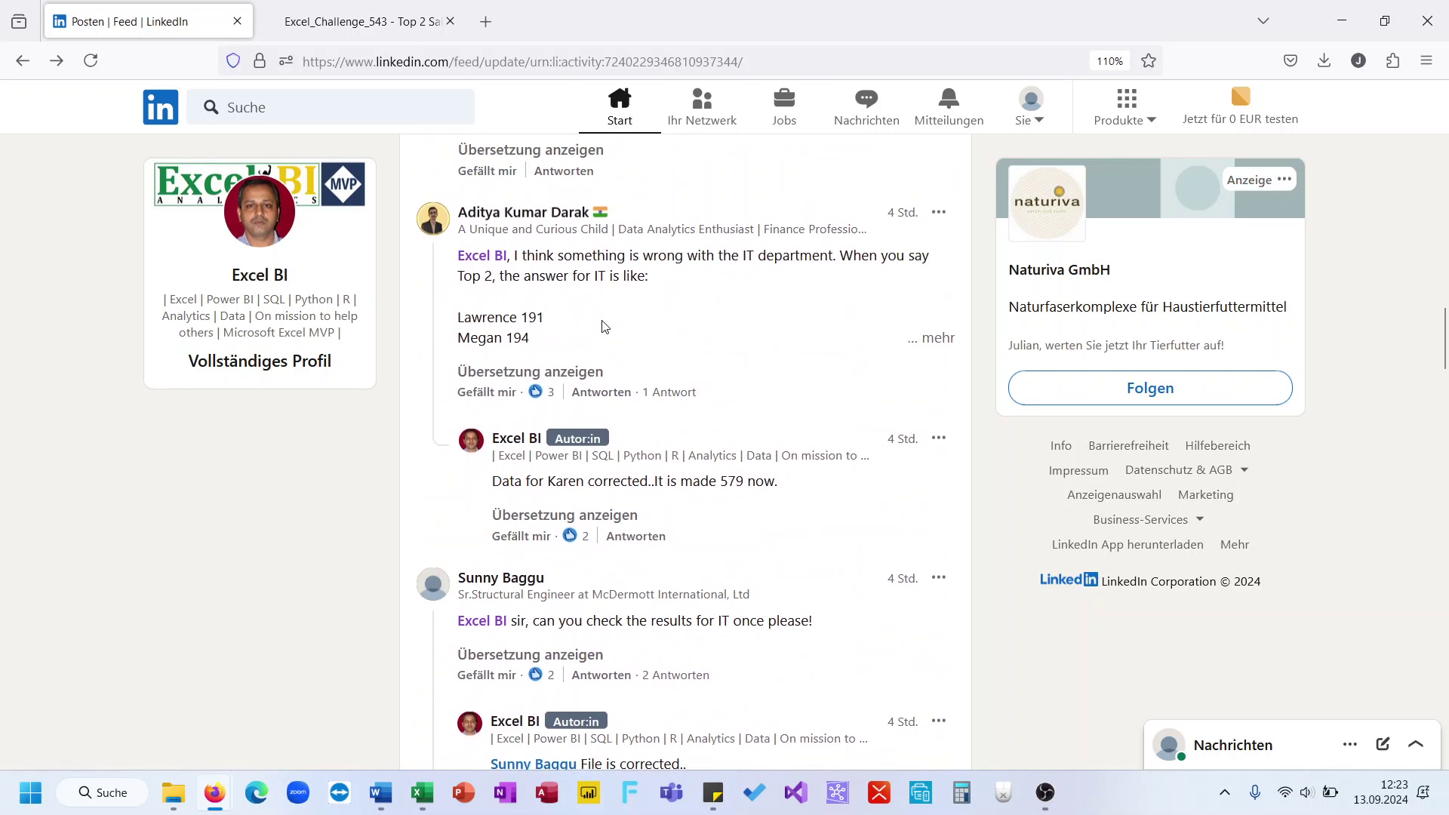
pyautogui.scroll(-10, 680, 317)
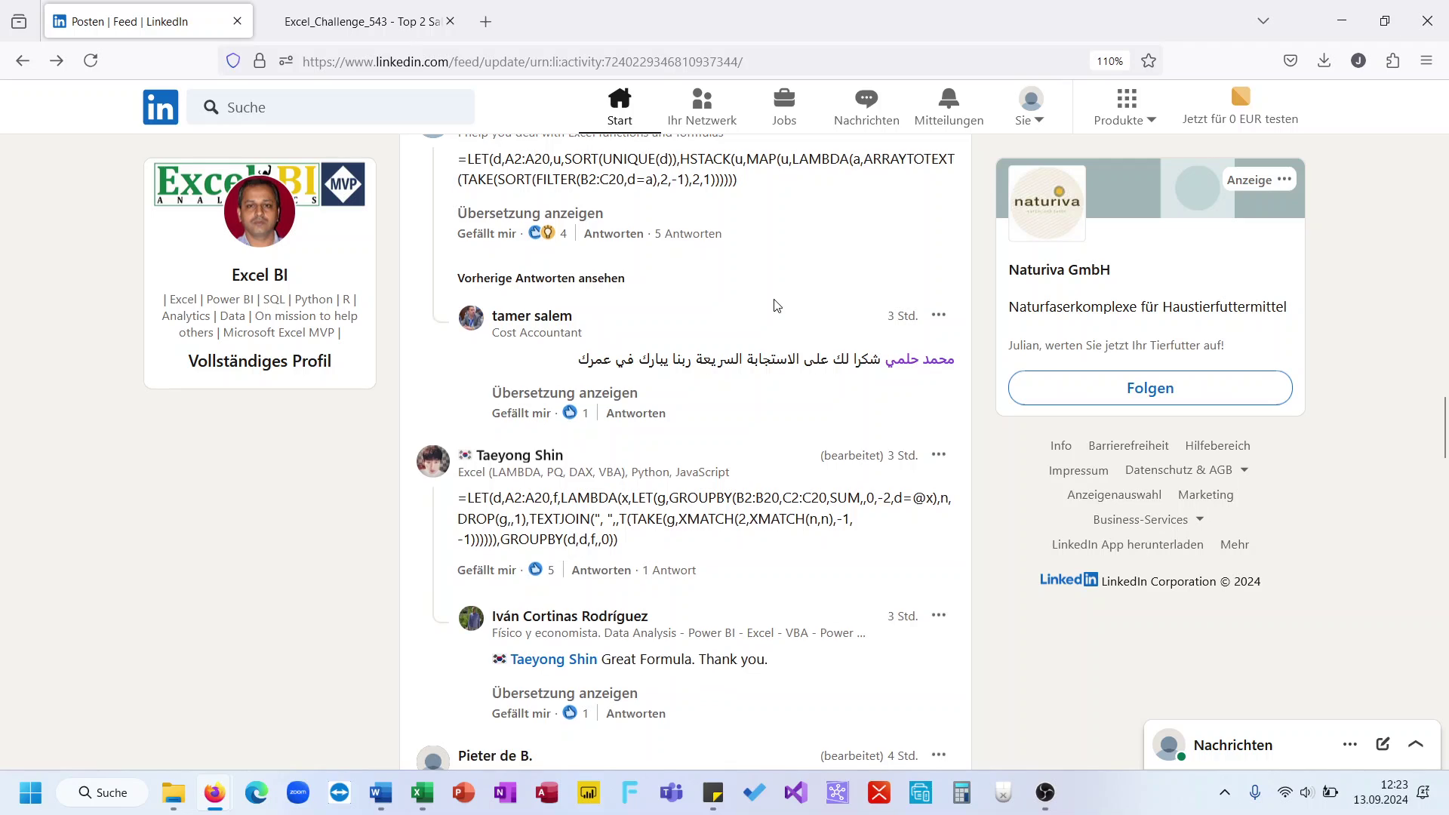
pyautogui.scroll(3, 777, 302)
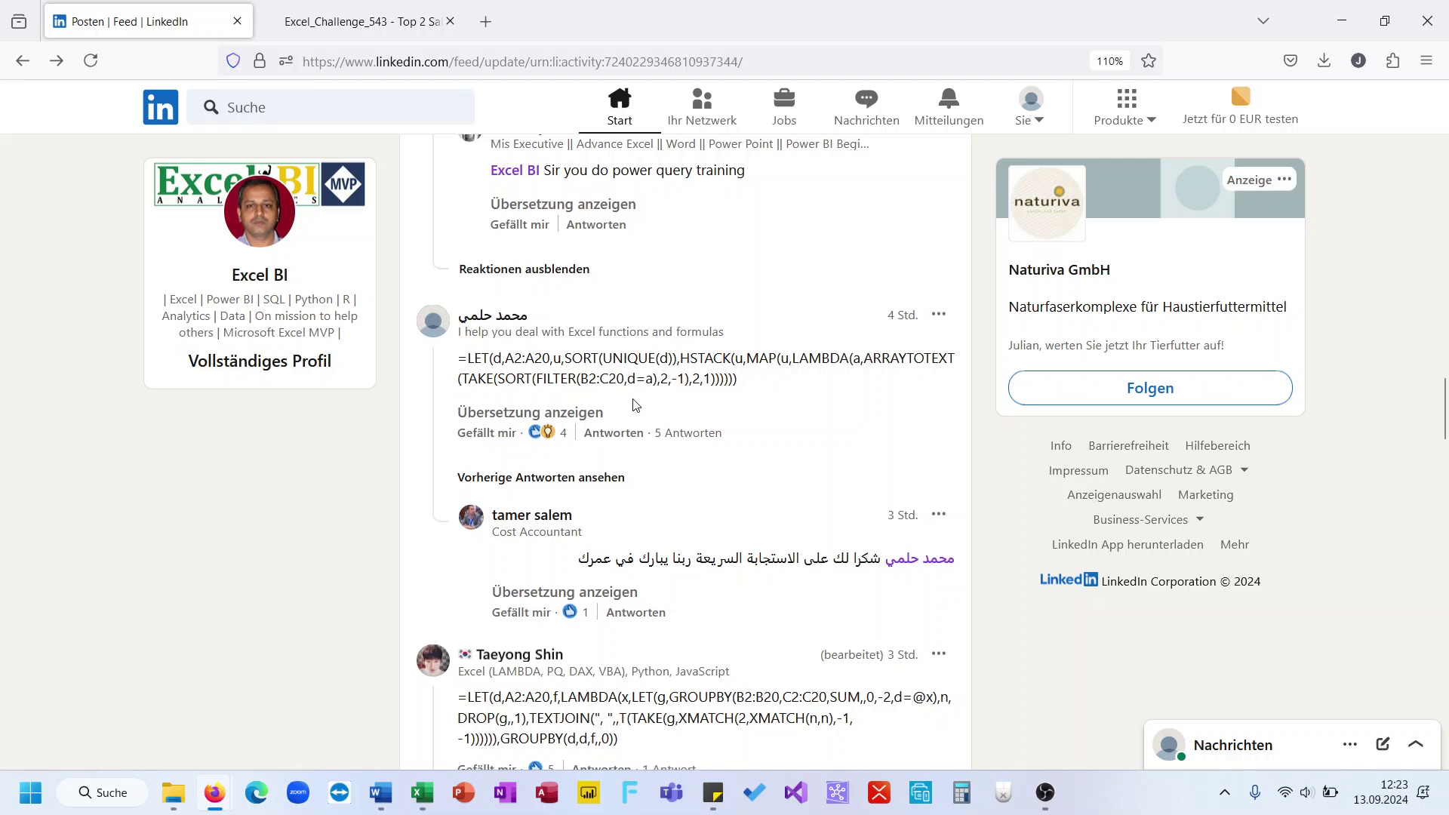
pyautogui.scroll(-5, 633, 405)
pyautogui.scroll(-2, 634, 405)
pyautogui.scroll(1, 634, 405)
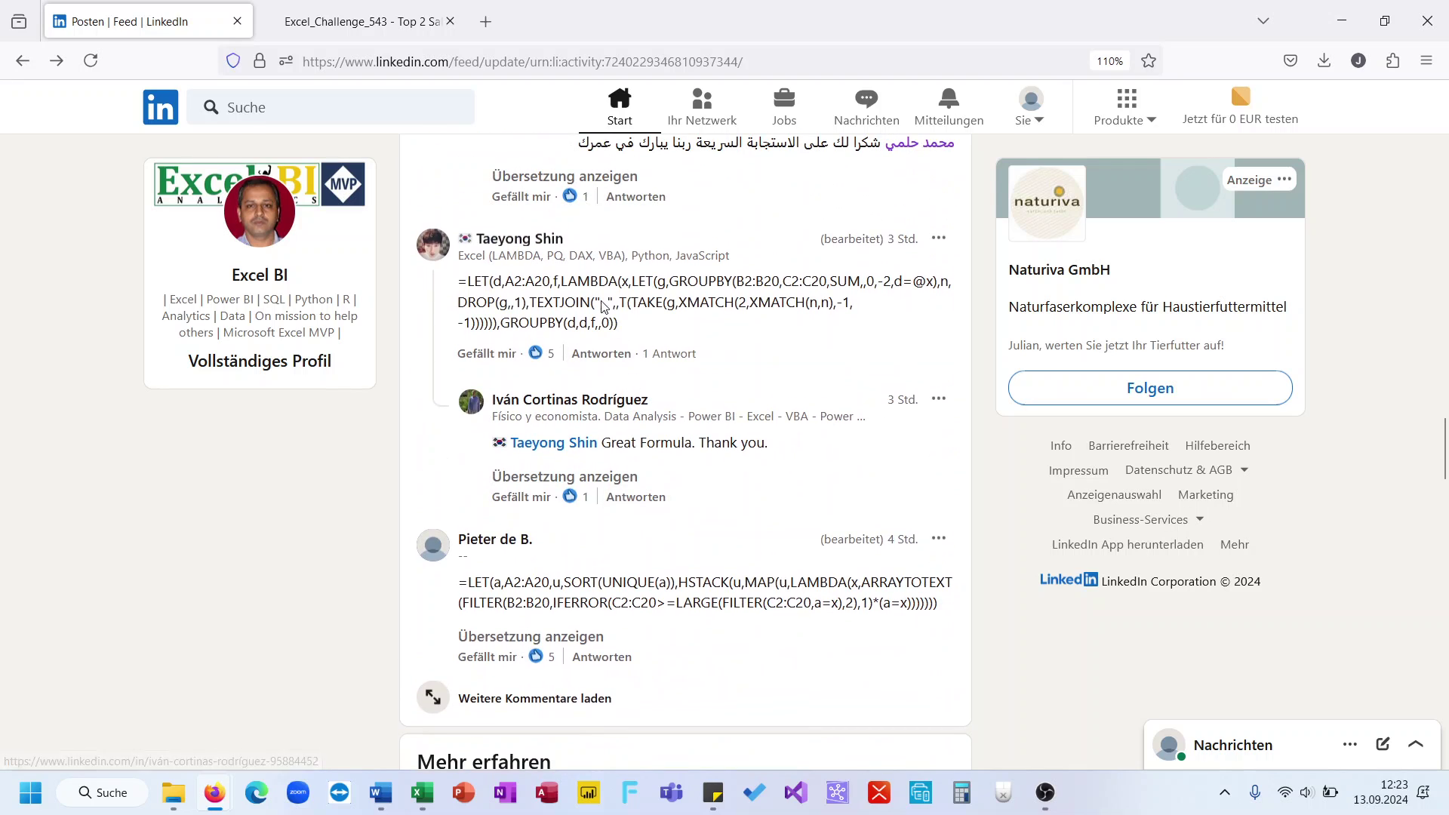
pyautogui.tripleClick(674, 593)
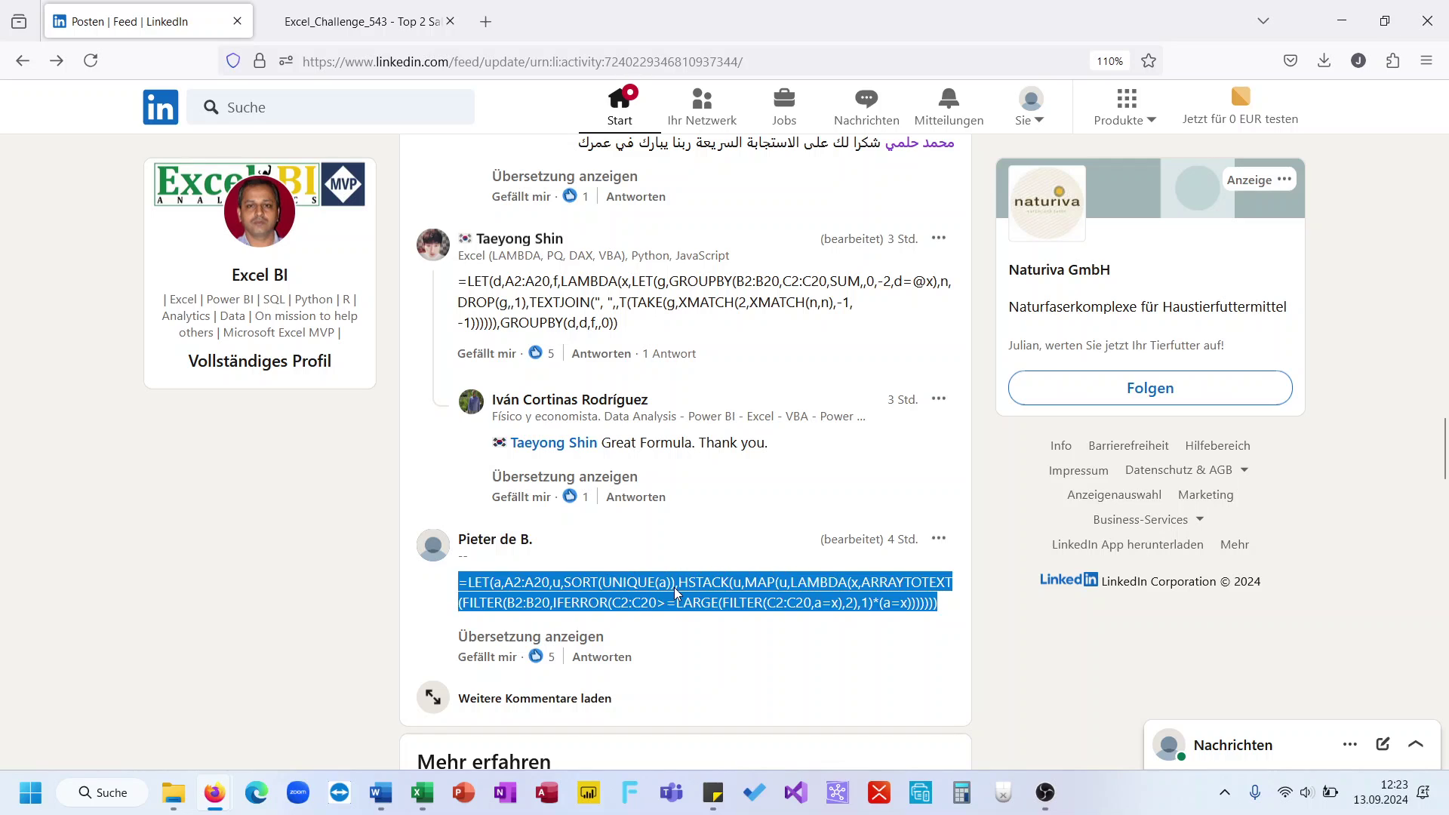
pyautogui.moveTo(667, 588); pyautogui.dragTo(676, 593)
pyautogui.scroll(-1, 674, 593)
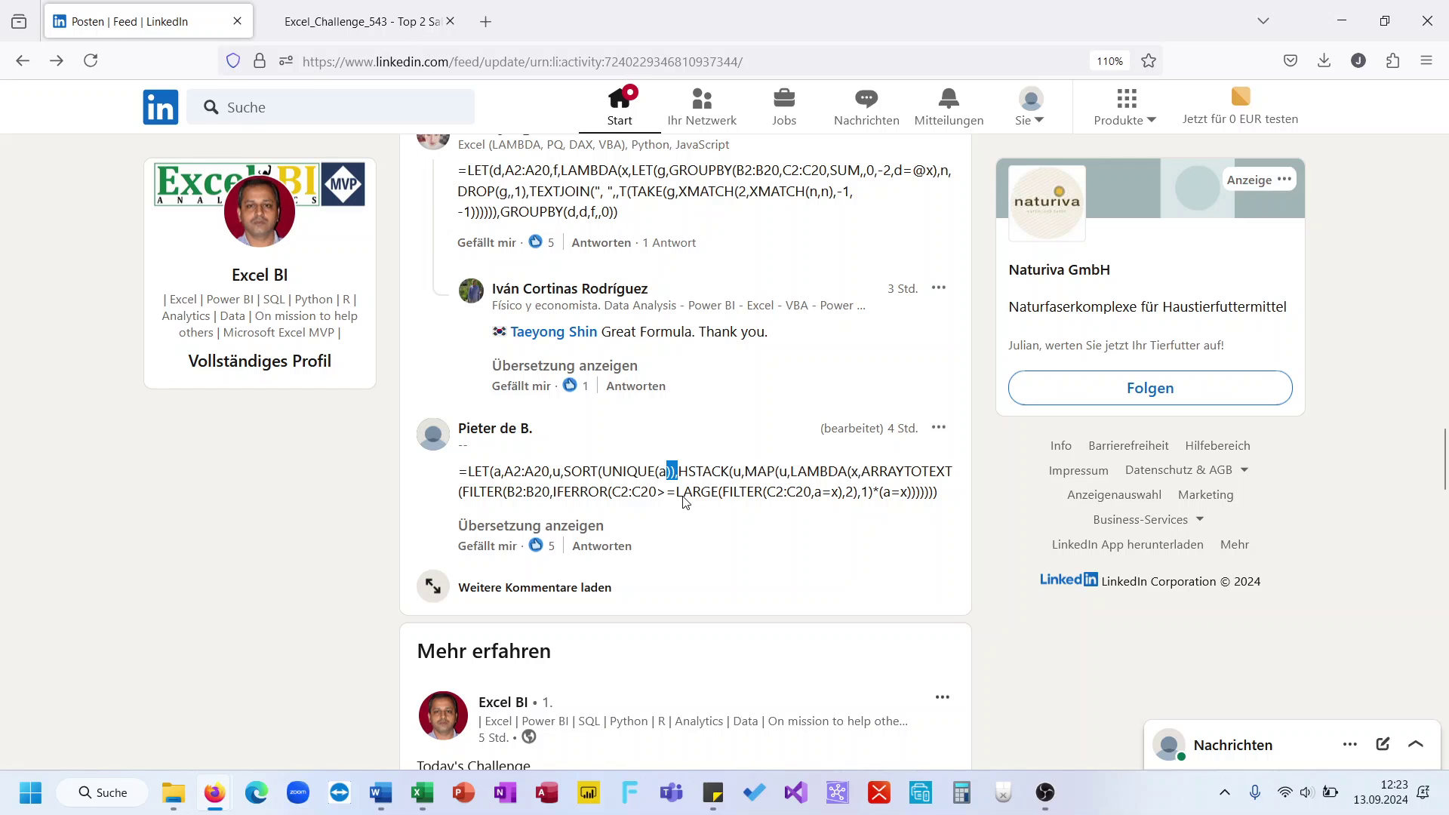
pyautogui.tripleClick(842, 498)
# Submit the formula comment on the challenge post and go back up to the task description.
pyautogui.scroll(20, 841, 498)
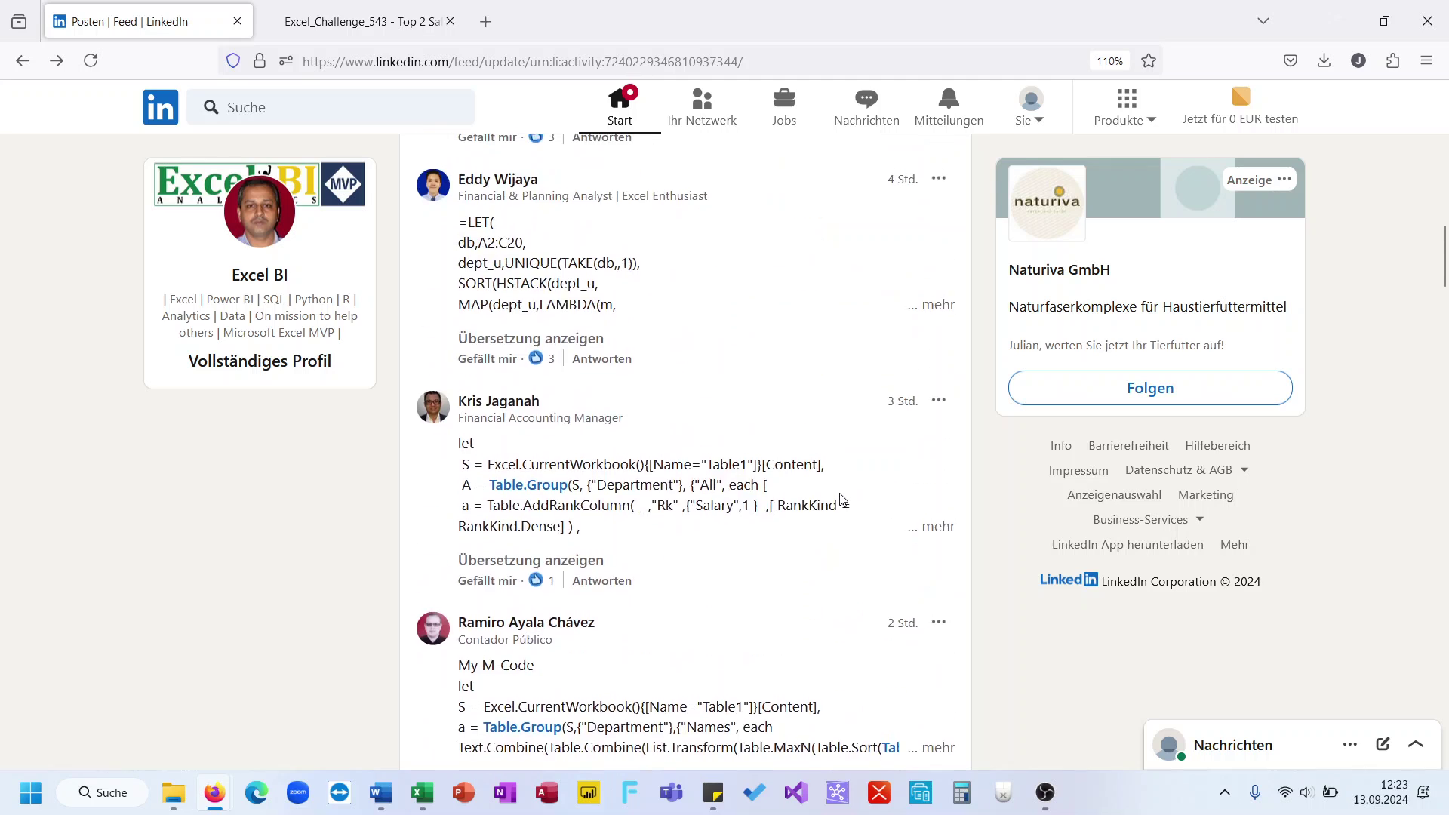
pyautogui.scroll(2, 841, 498)
pyautogui.click(893, 549)
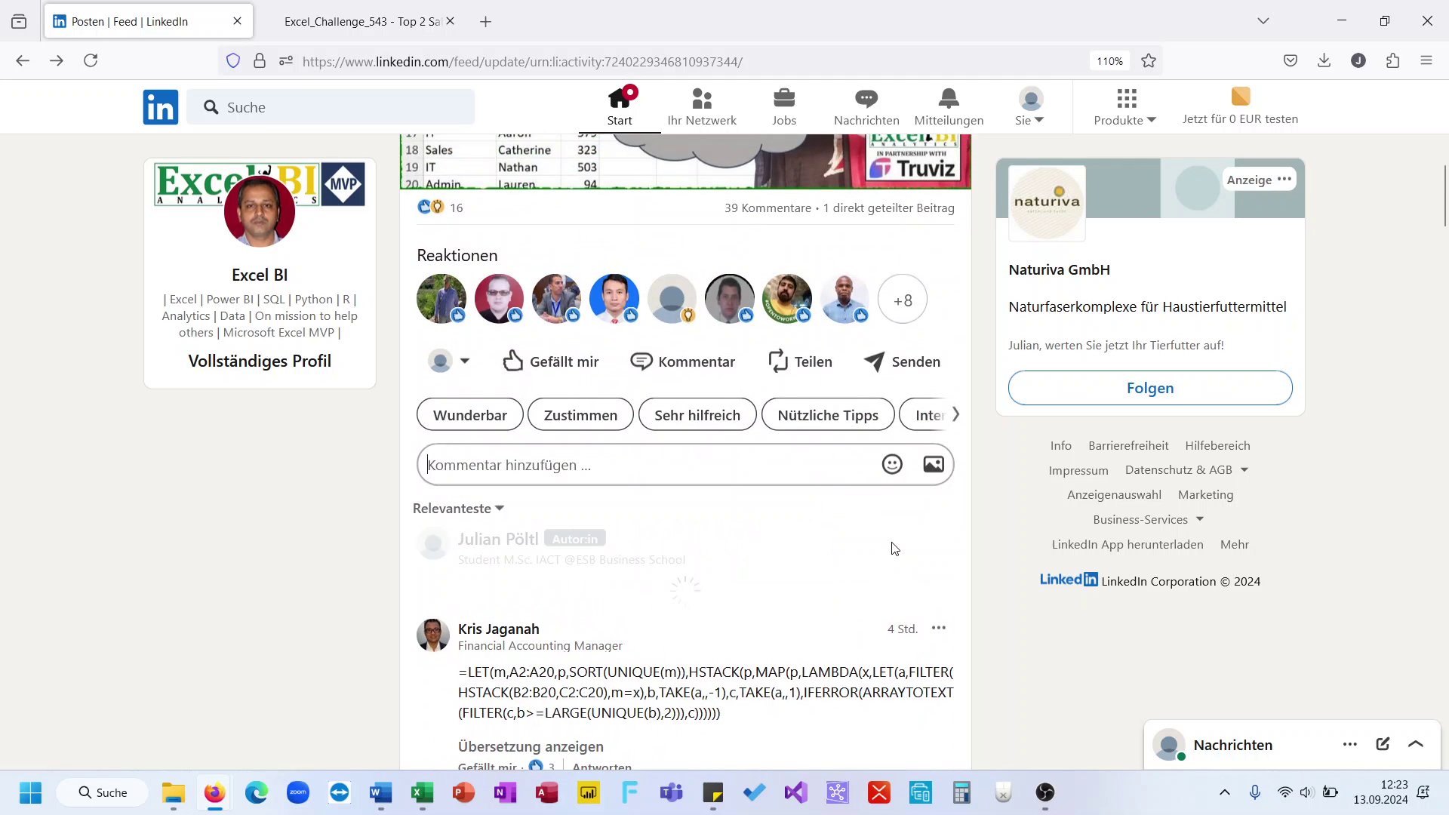
pyautogui.scroll(11, 731, 424)
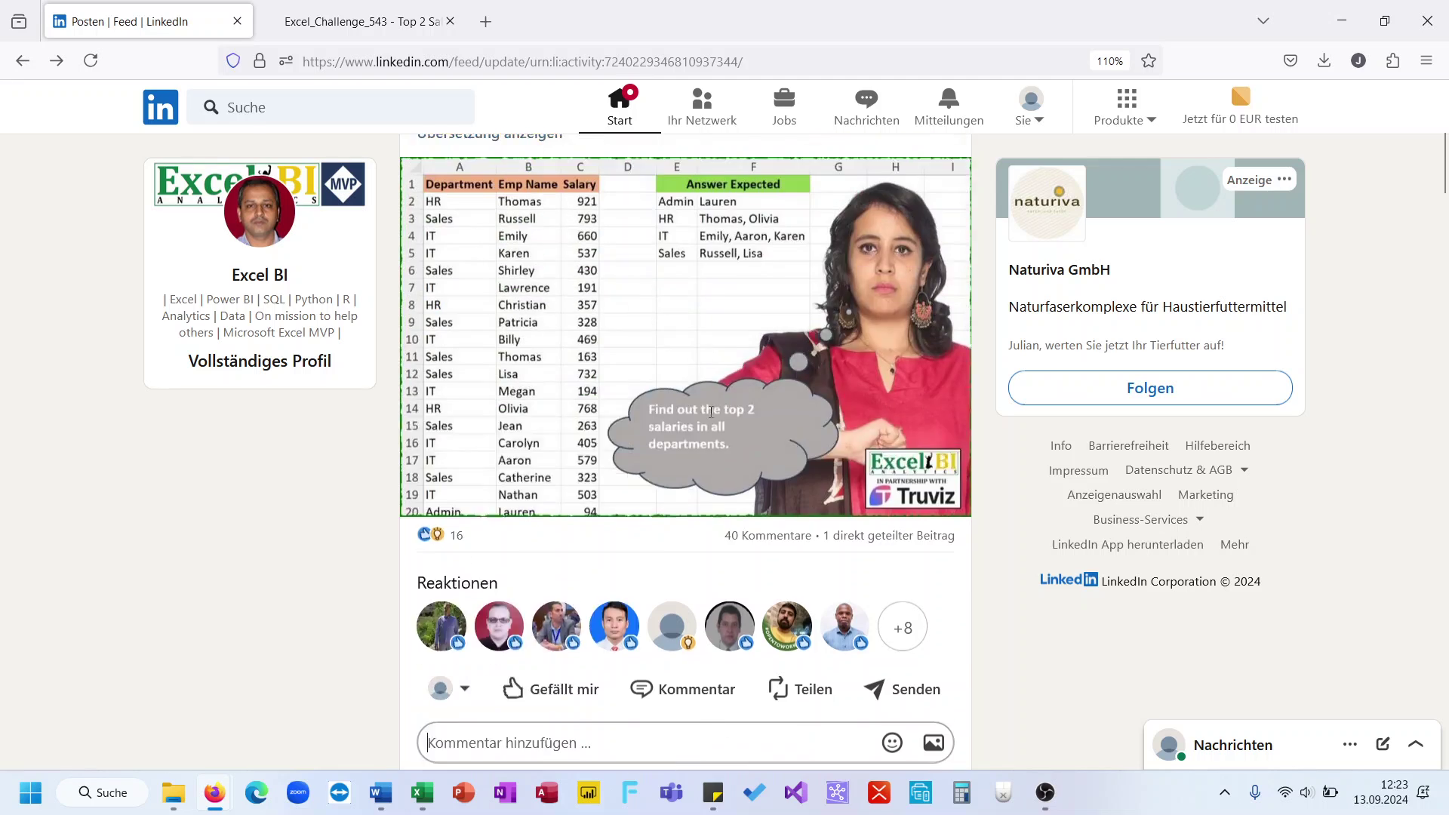
pyautogui.scroll(-1, 710, 412)
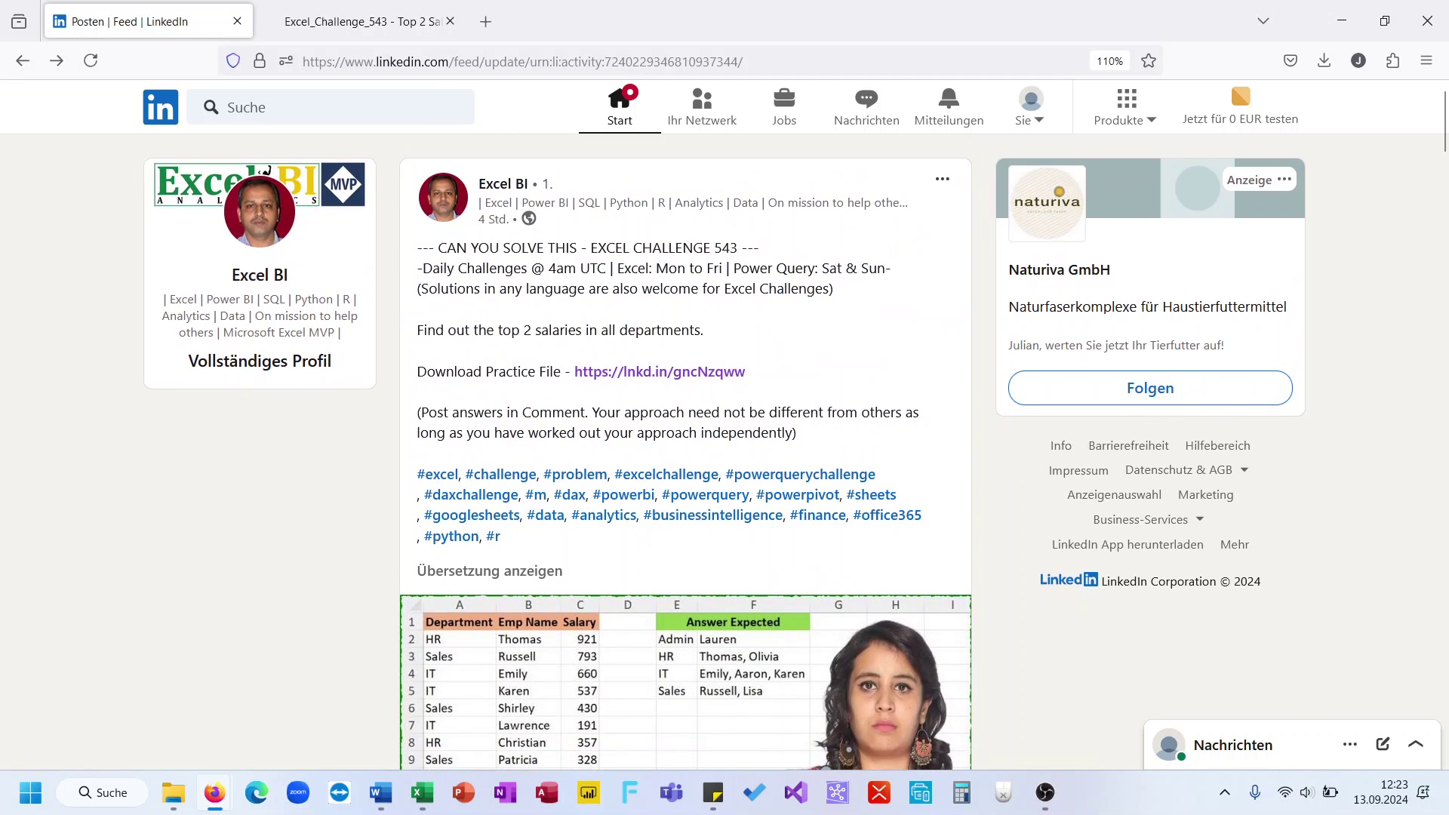